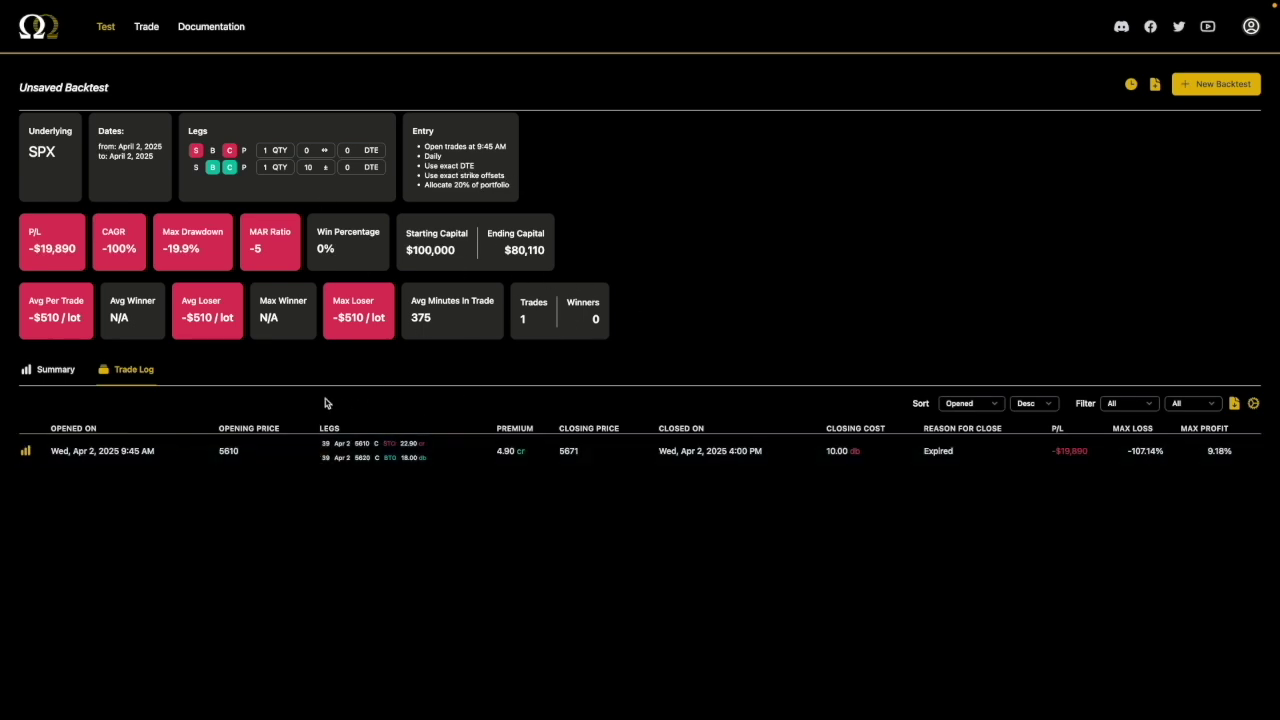
- Set the stop loss to 100% of premium in a new backtest and run it
left_click_drag(214, 452, 471, 446)
left_click(1222, 84)
scroll(817, 363, "down", 5)
scroll(806, 349, "down", 1)
scroll(806, 349, "down", 1)
left_click(940, 476)
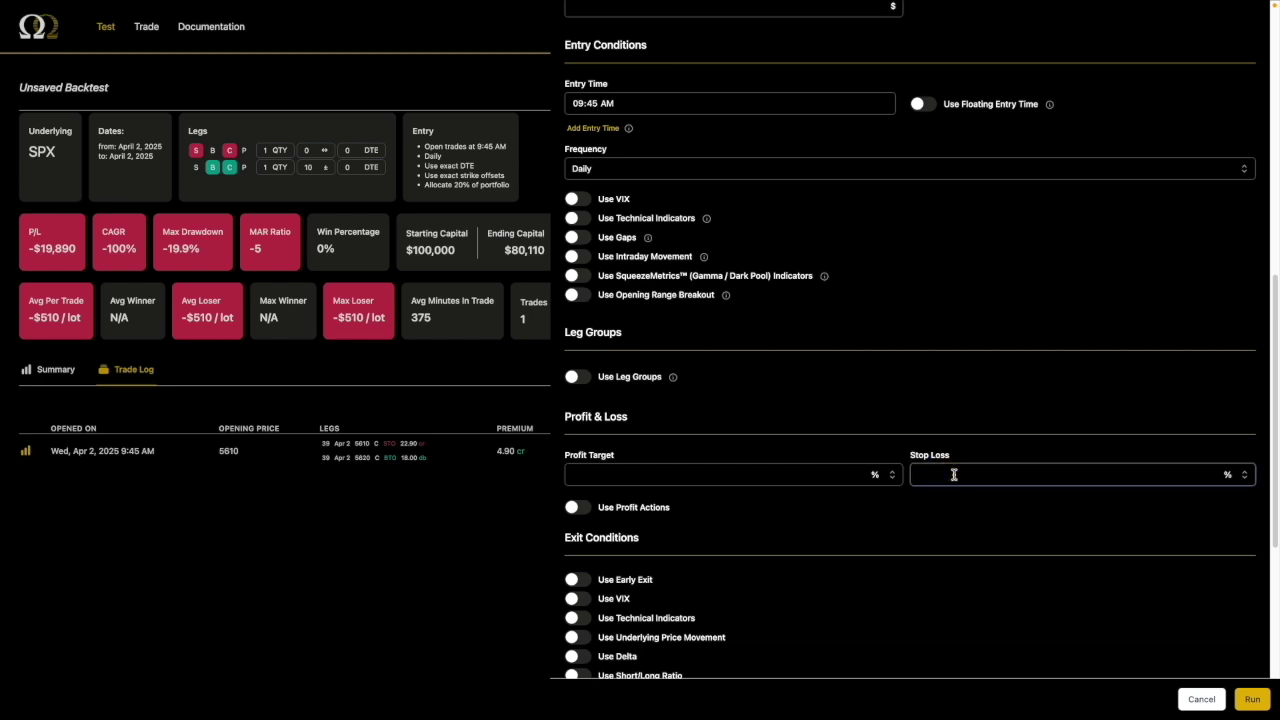
type("100")
key("Return")
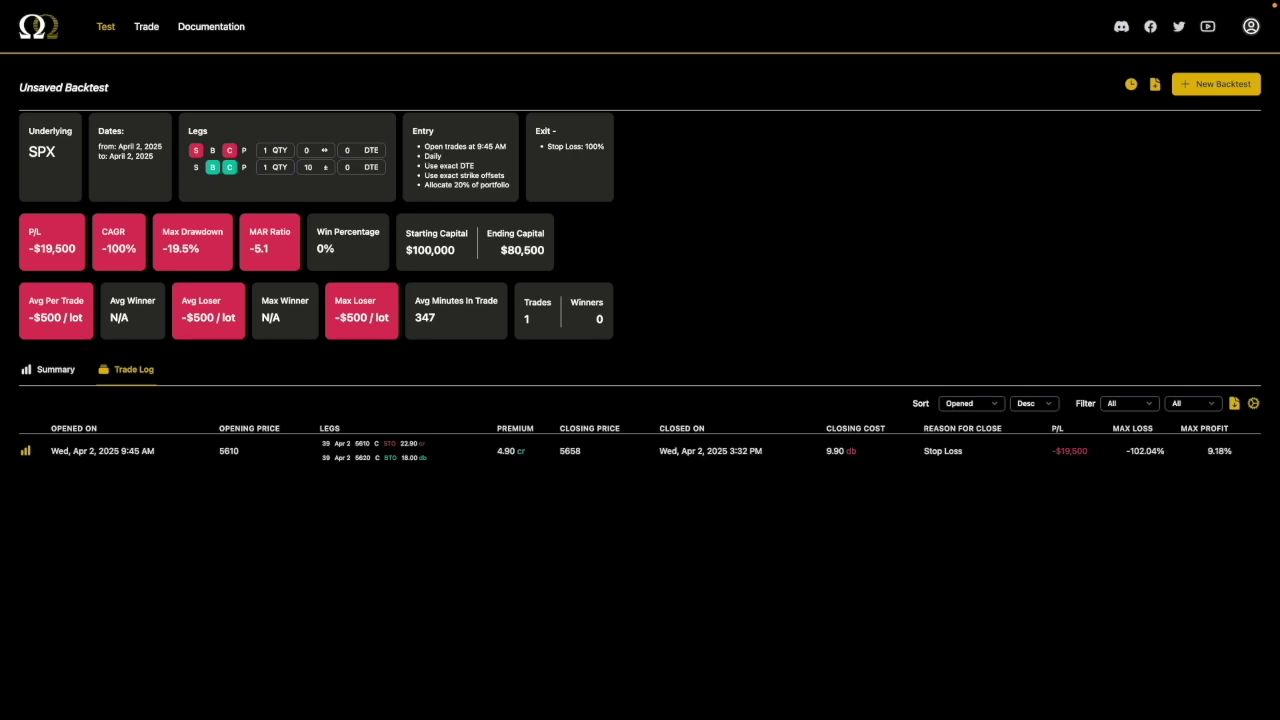
- Examine the logged trade's premium, closing cost and closing time for the percentage stop loss
triple_click(514, 451)
left_click(508, 452)
double_click(832, 451)
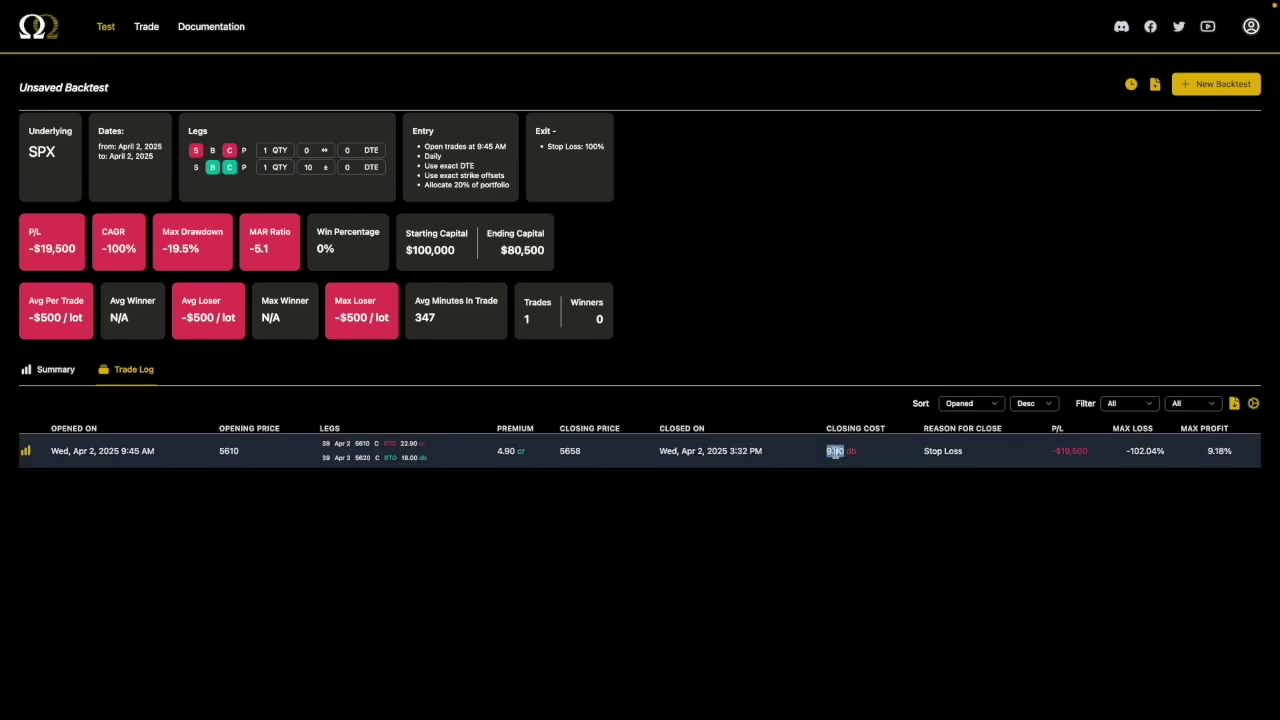
left_click(532, 453)
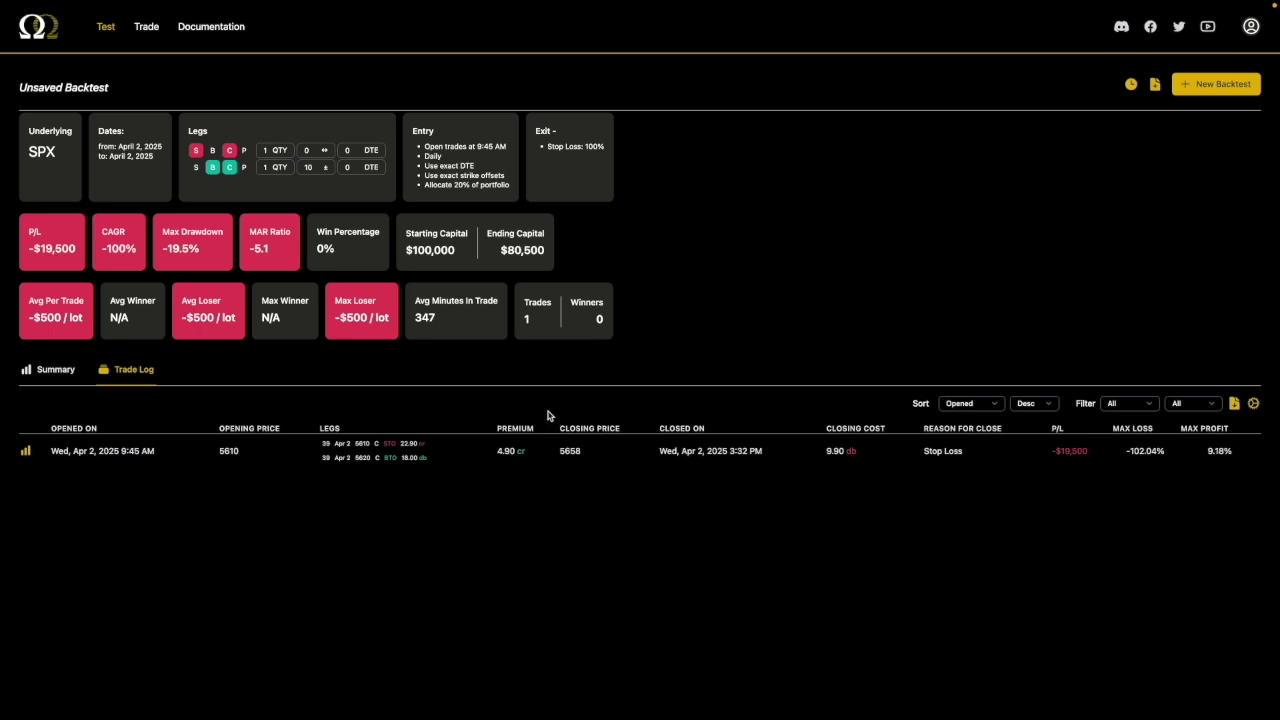
left_click_drag(752, 450, 728, 451)
left_click(751, 450)
left_click_drag(528, 452, 500, 451)
left_click(503, 451)
double_click(506, 451)
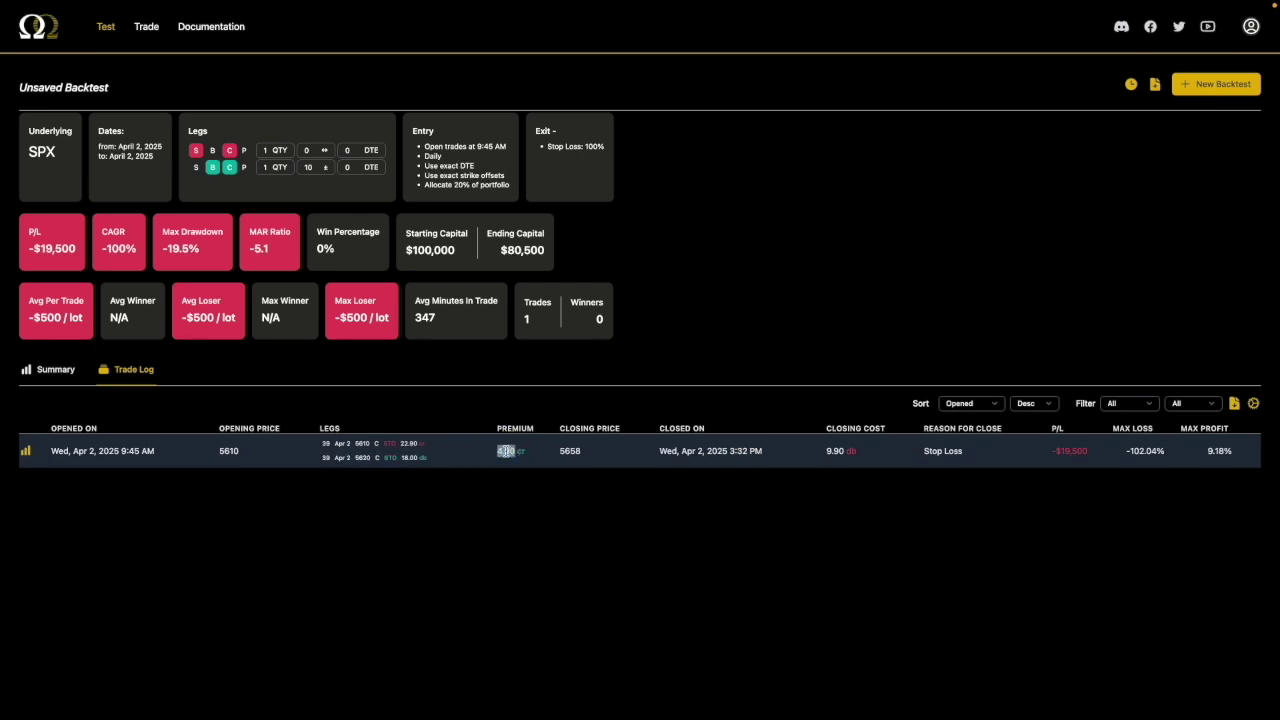
left_click(523, 449)
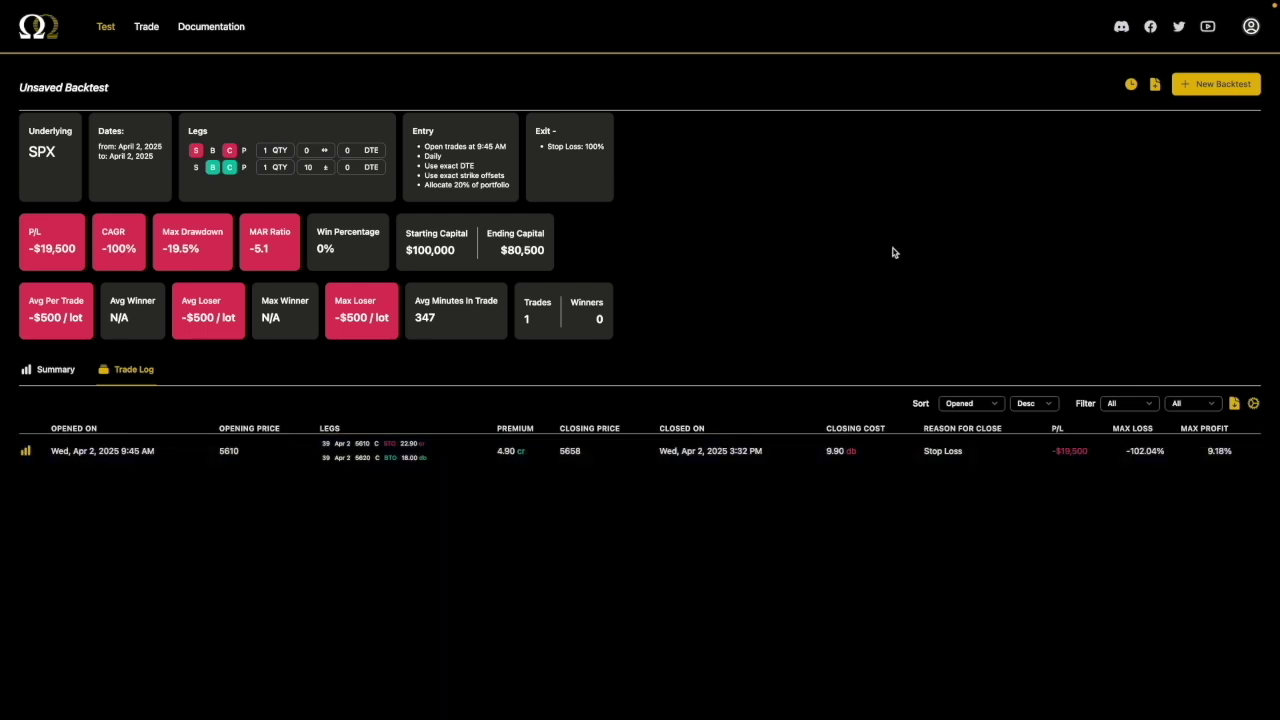
- Change the stop loss type to Fixed Loss ($), set it to 400, and run the backtest
left_click(1192, 86)
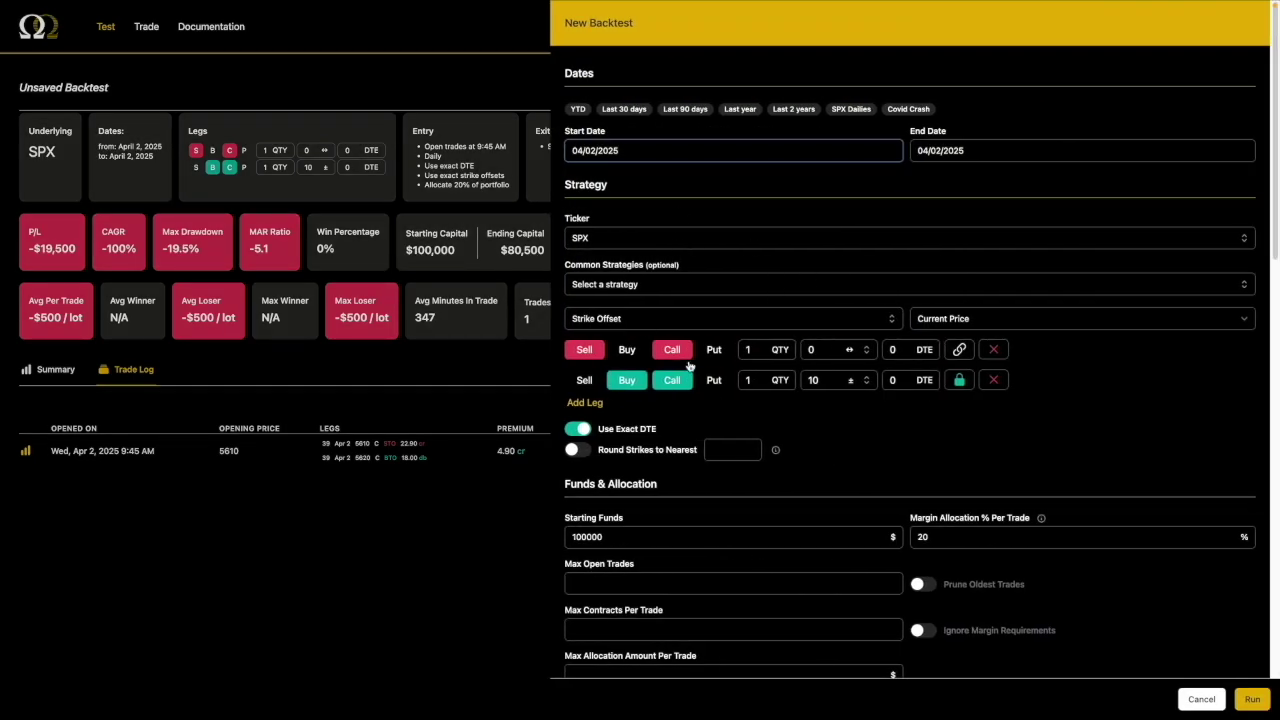
scroll(967, 512, "down", 6)
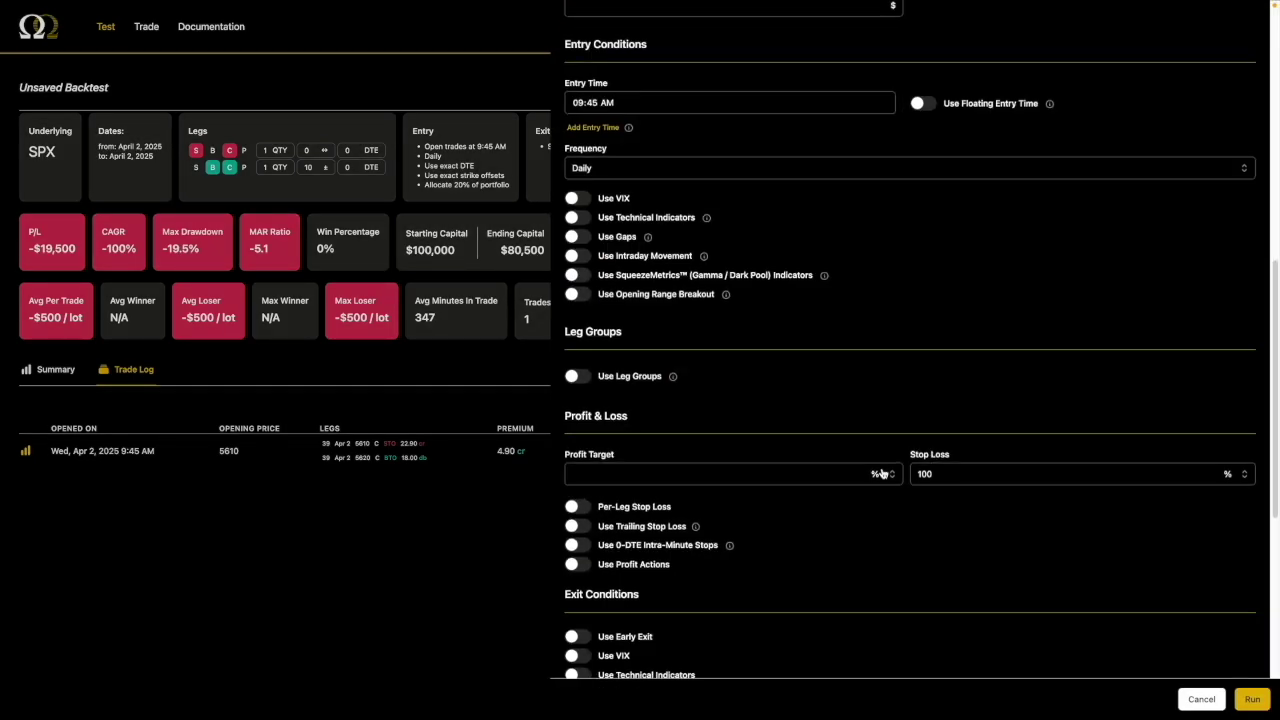
scroll(888, 470, "down", 3)
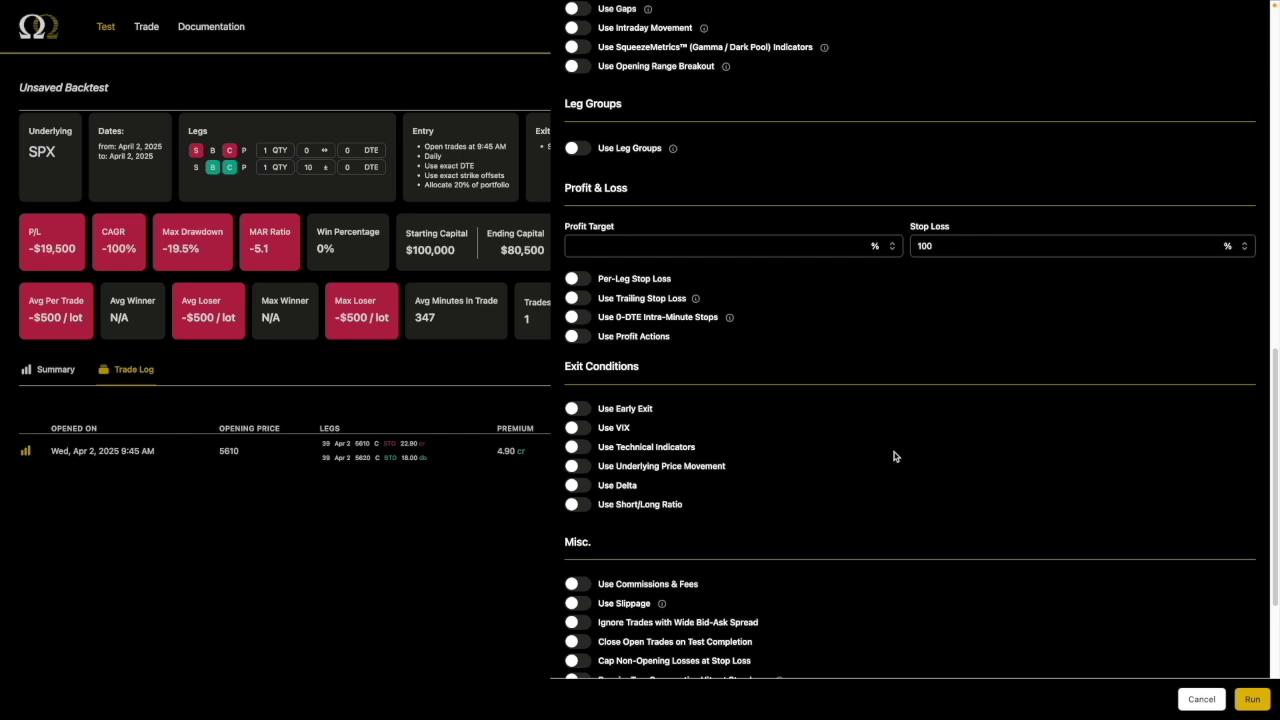
scroll(892, 448, "down", 3)
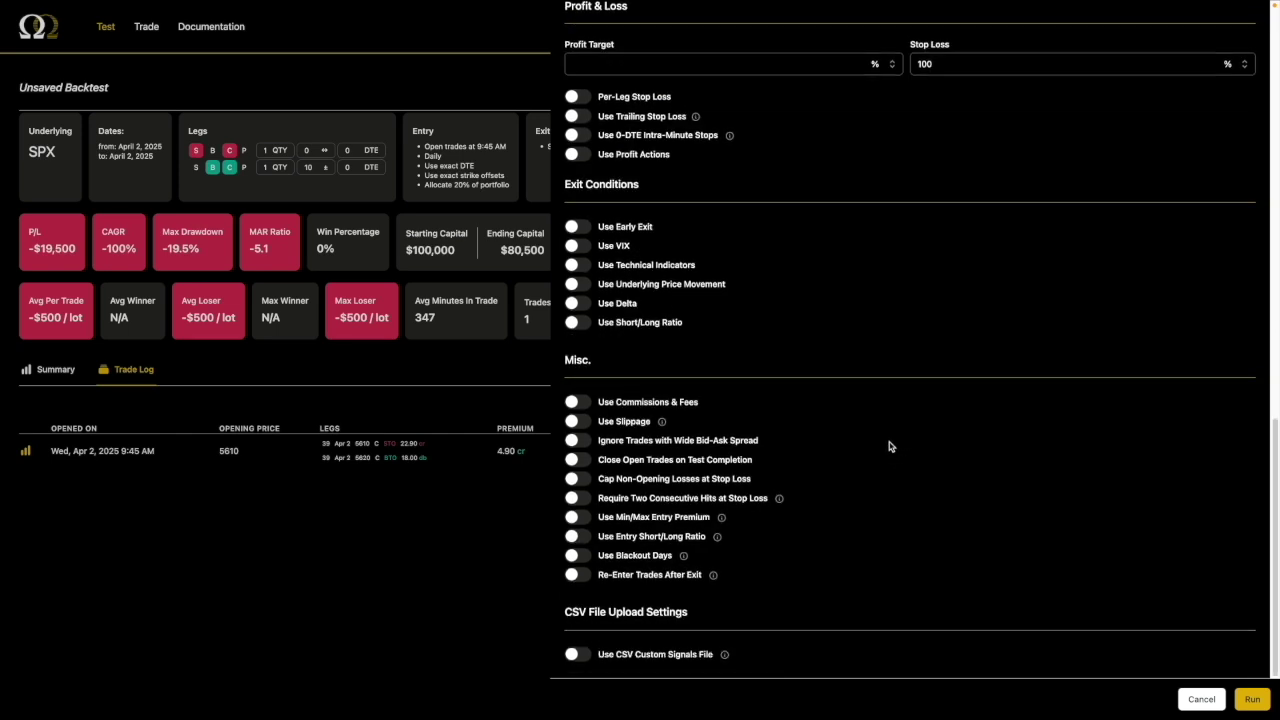
scroll(890, 446, "up", 3)
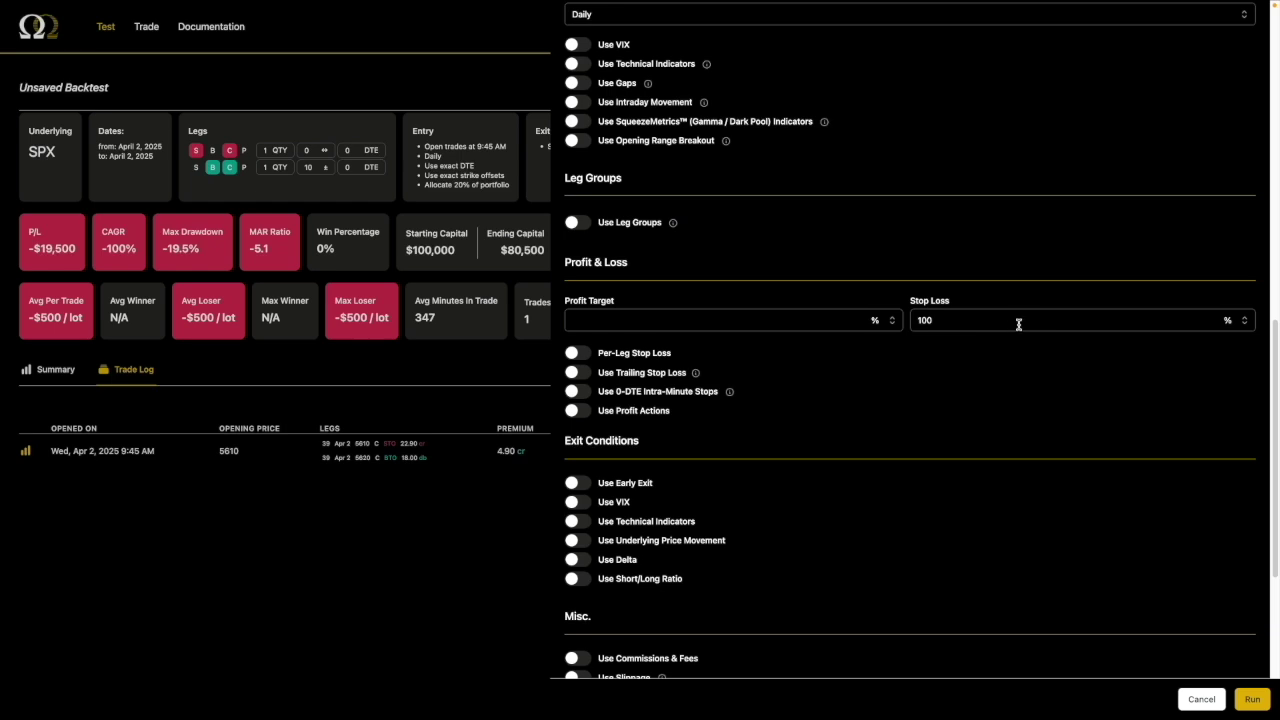
left_click_drag(1018, 324, 871, 320)
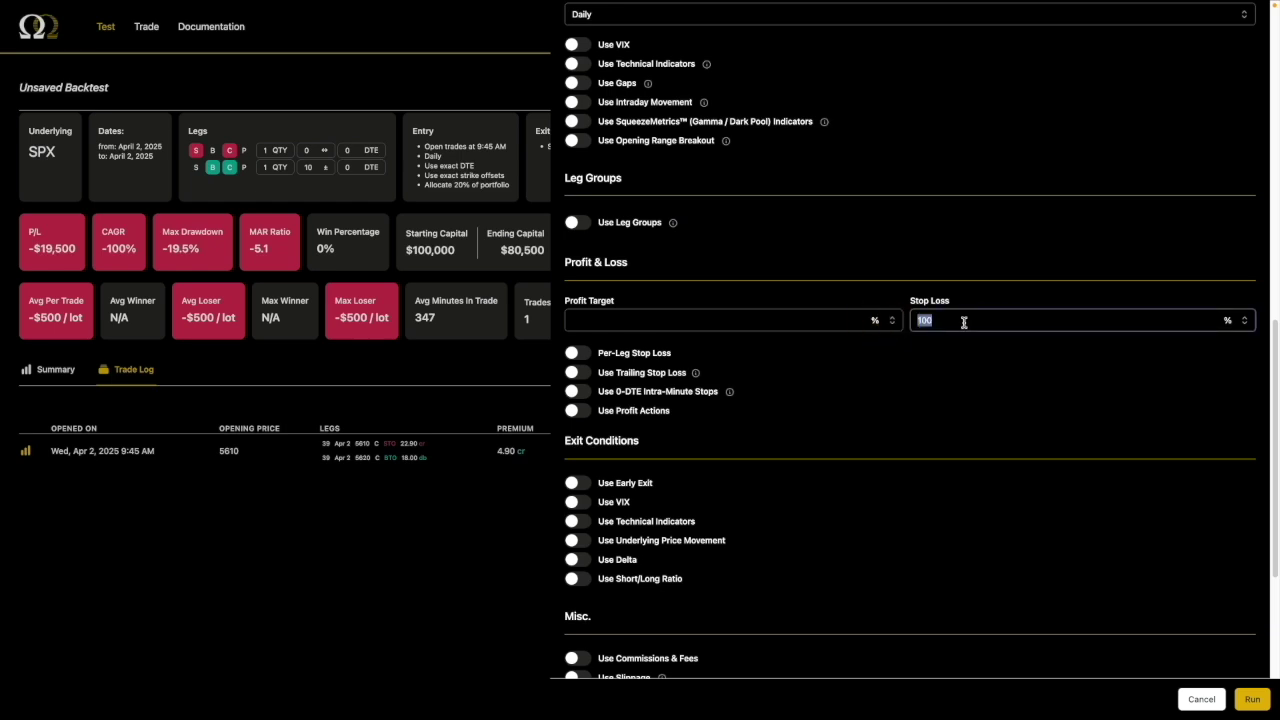
type("4")
left_click(1230, 322)
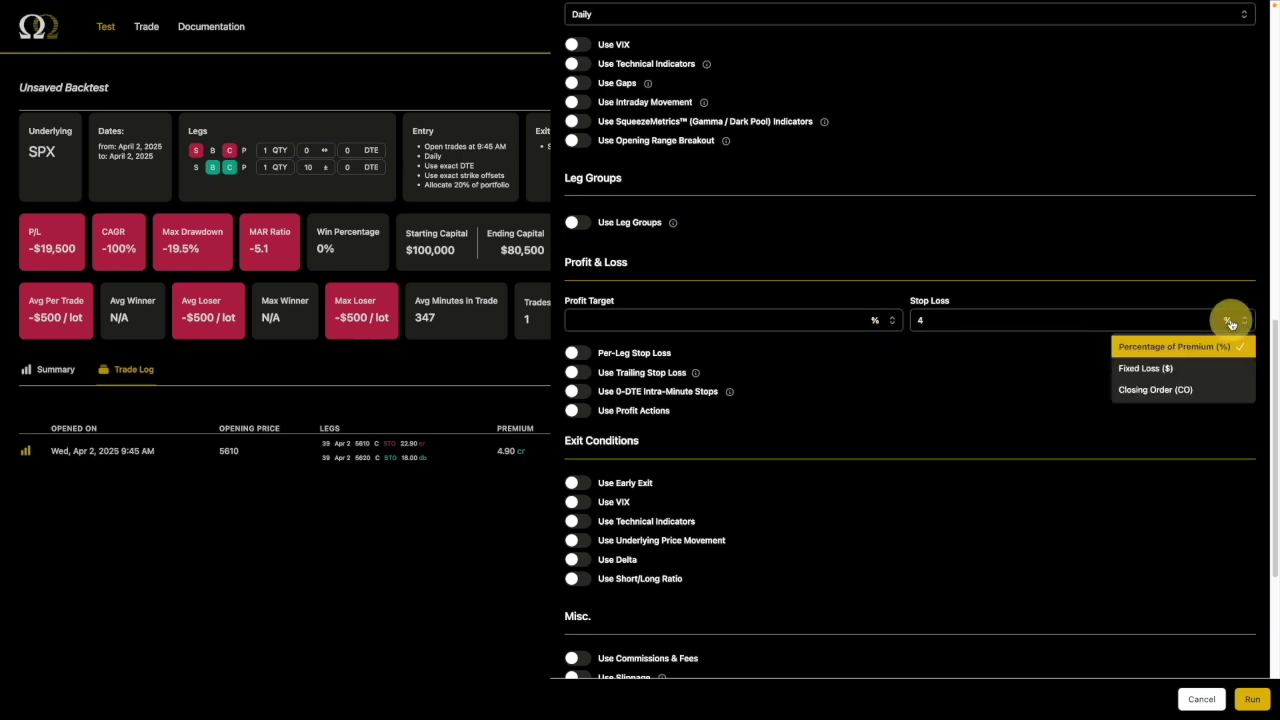
left_click(1175, 368)
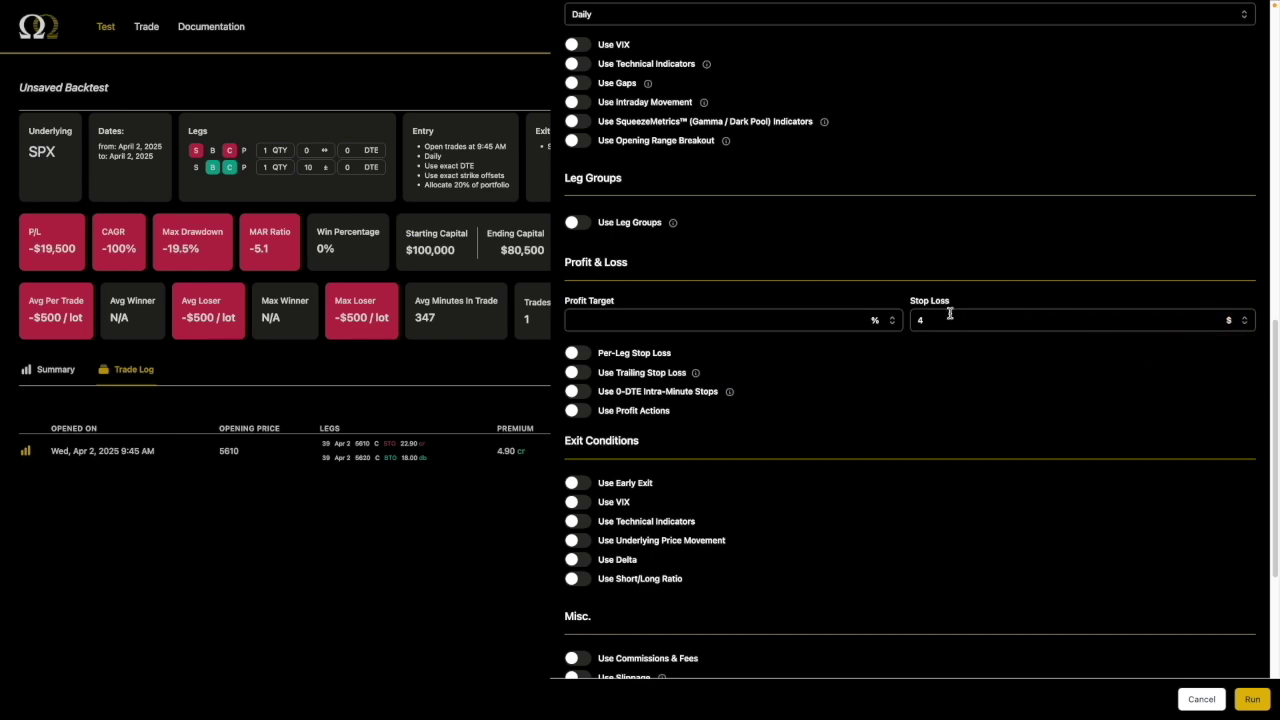
left_click(944, 321)
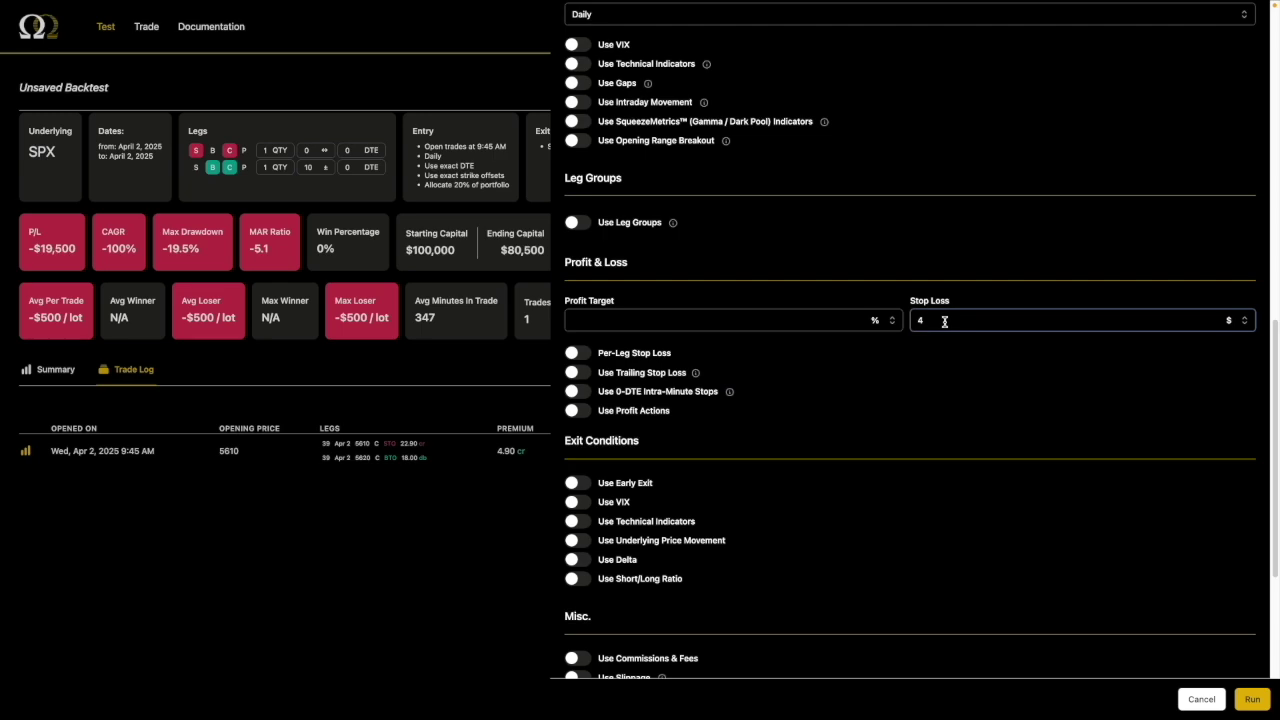
type("00")
key("Return")
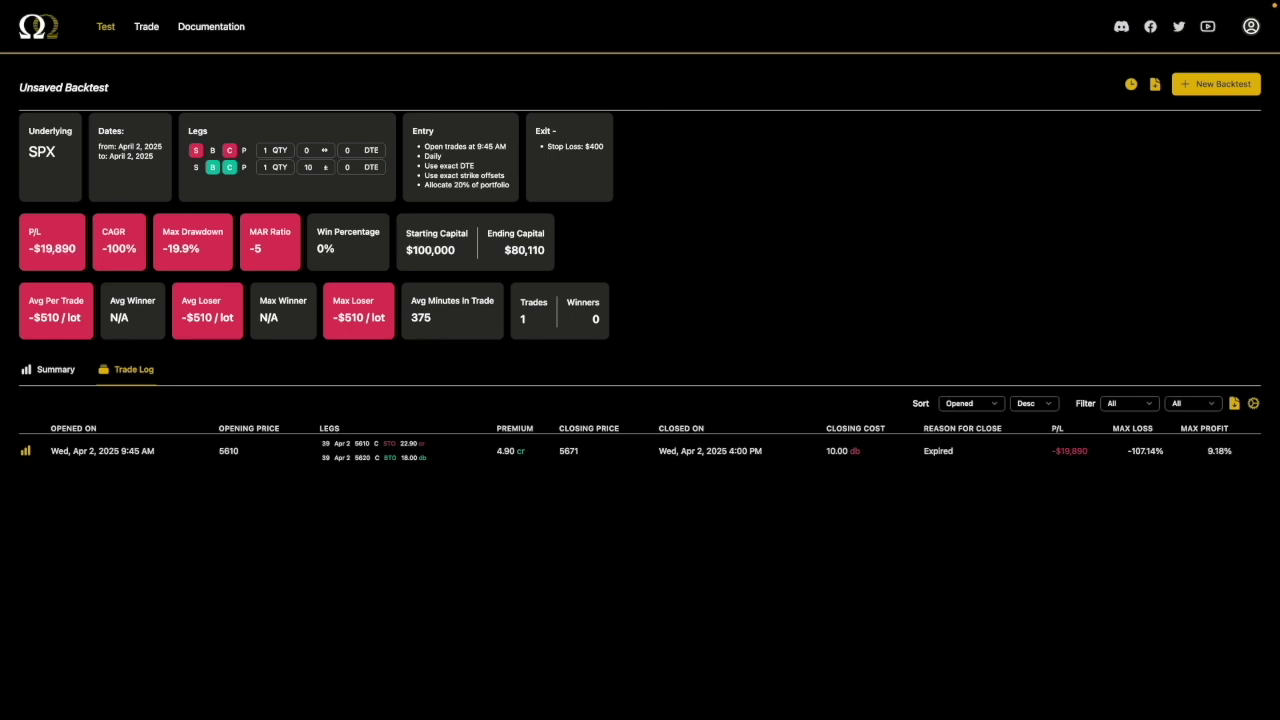
- Set the fixed stop loss to $4 in a new backtest and run it
left_click_drag(543, 147, 604, 238)
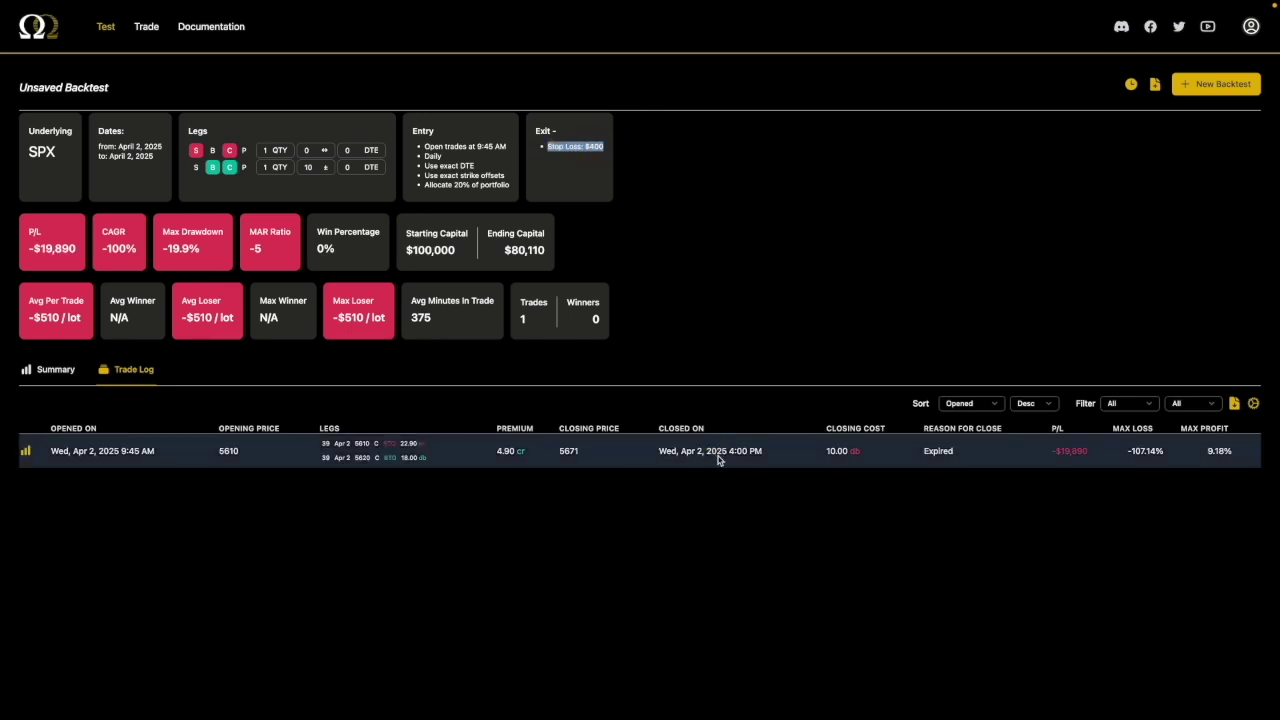
left_click(1216, 84)
scroll(970, 360, "down", 5)
scroll(970, 360, "down", 5)
left_click(957, 269)
type("400")
double_click(957, 269)
type("4")
key("Return")
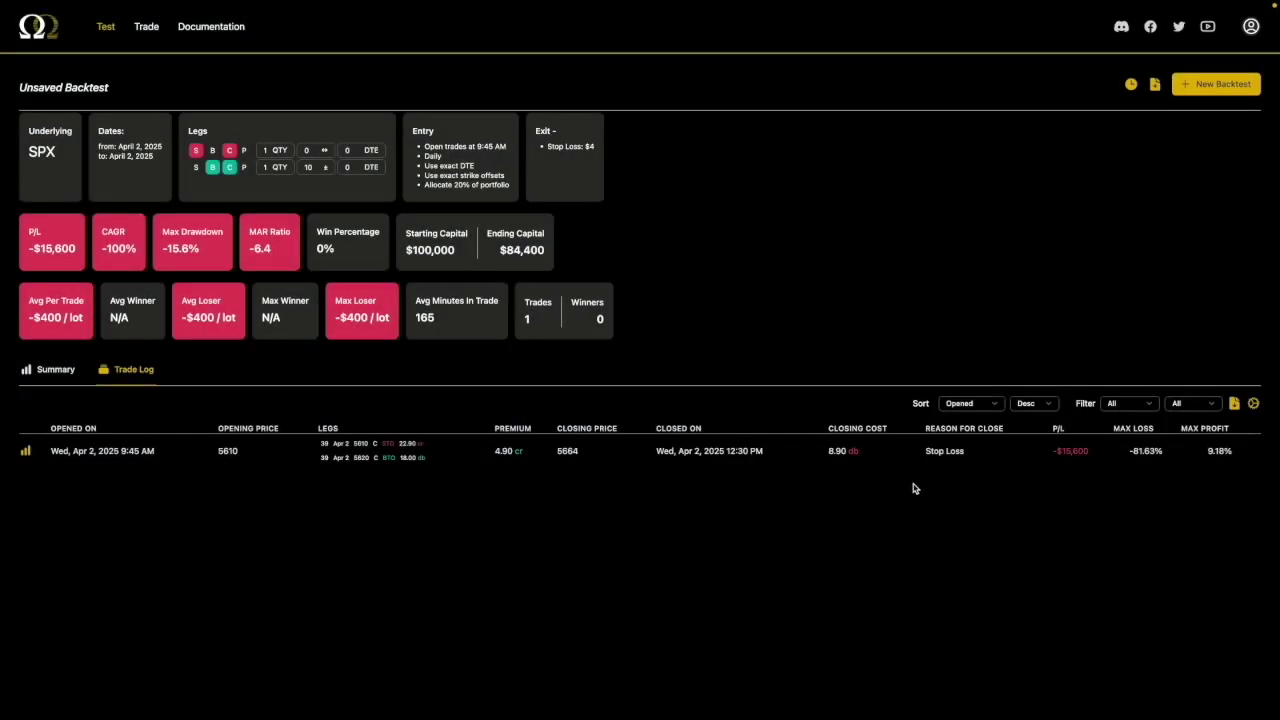
- Examine the closing time, premium and closing cost of the trade stopped by the fixed loss
triple_click(429, 423)
left_click(460, 446)
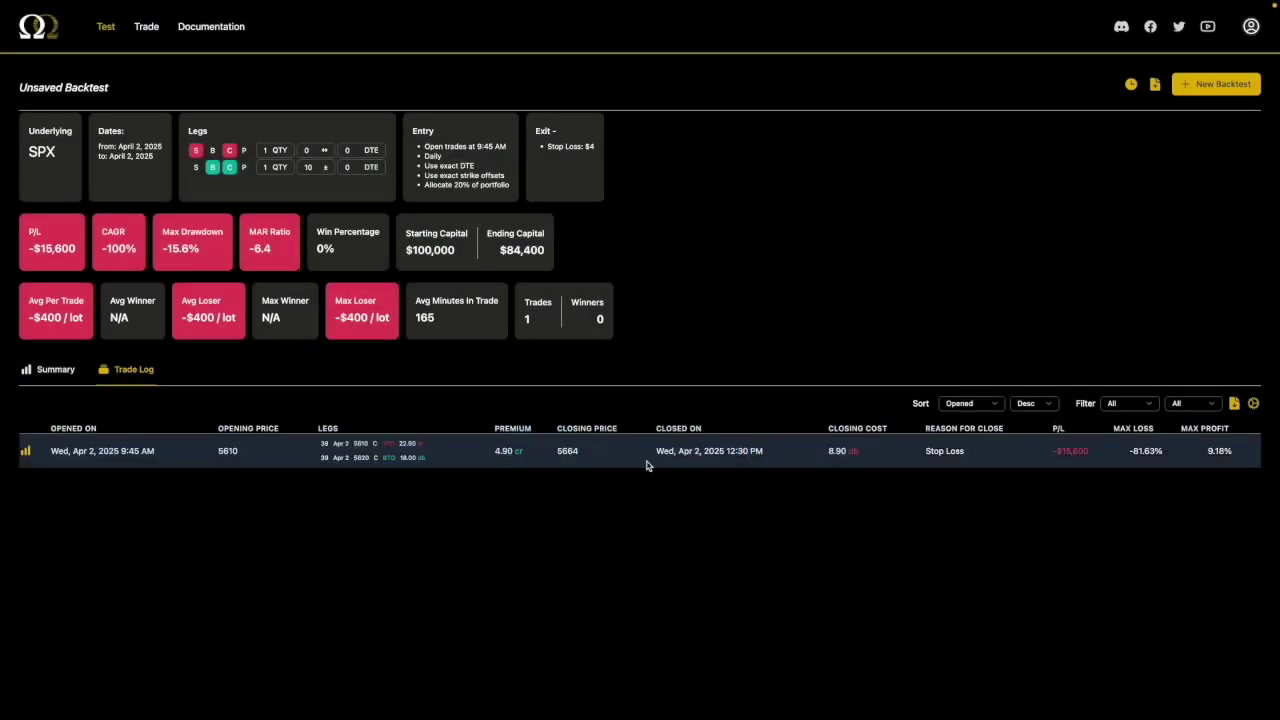
left_click_drag(653, 452, 786, 462)
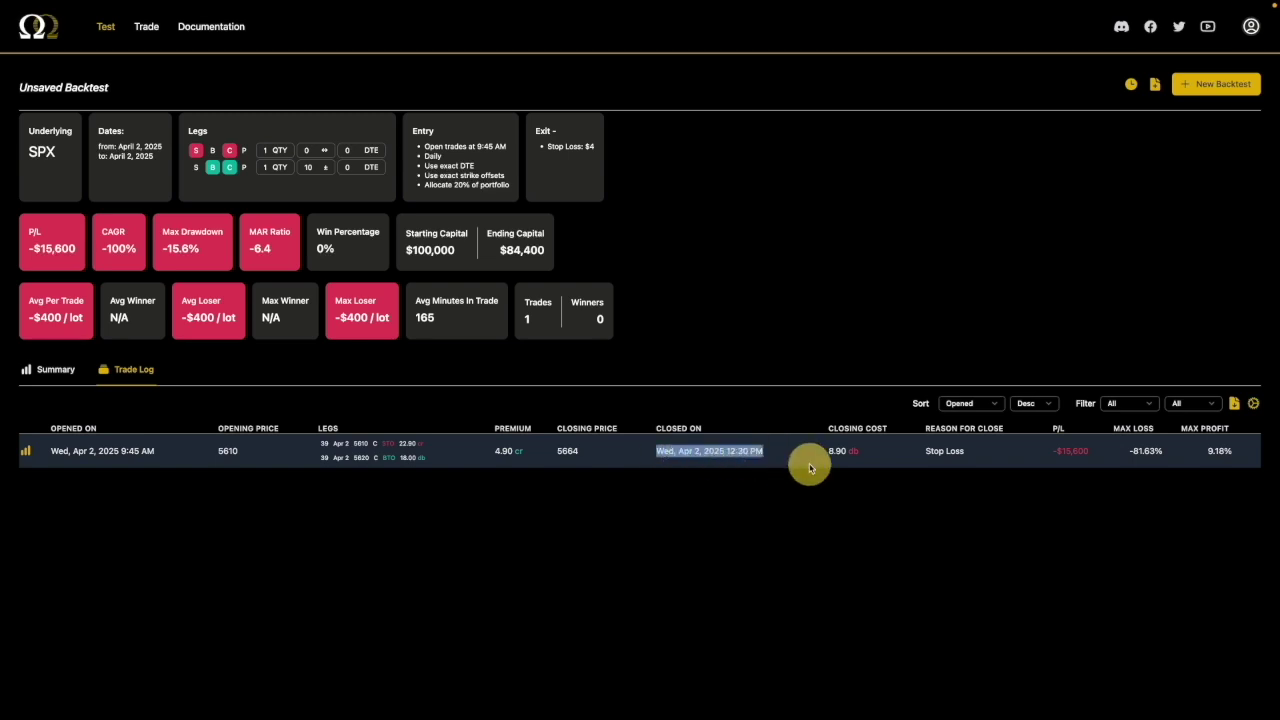
left_click(795, 455)
triple_click(657, 452)
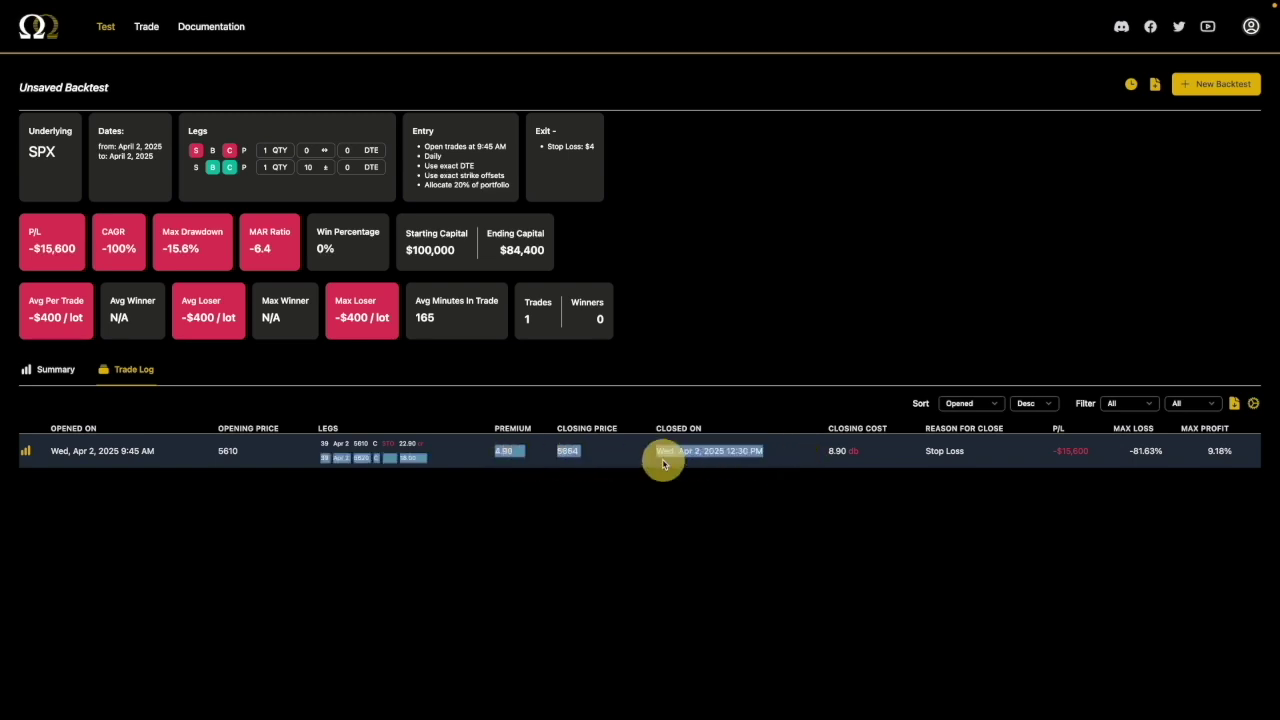
left_click(767, 454)
triple_click(645, 451)
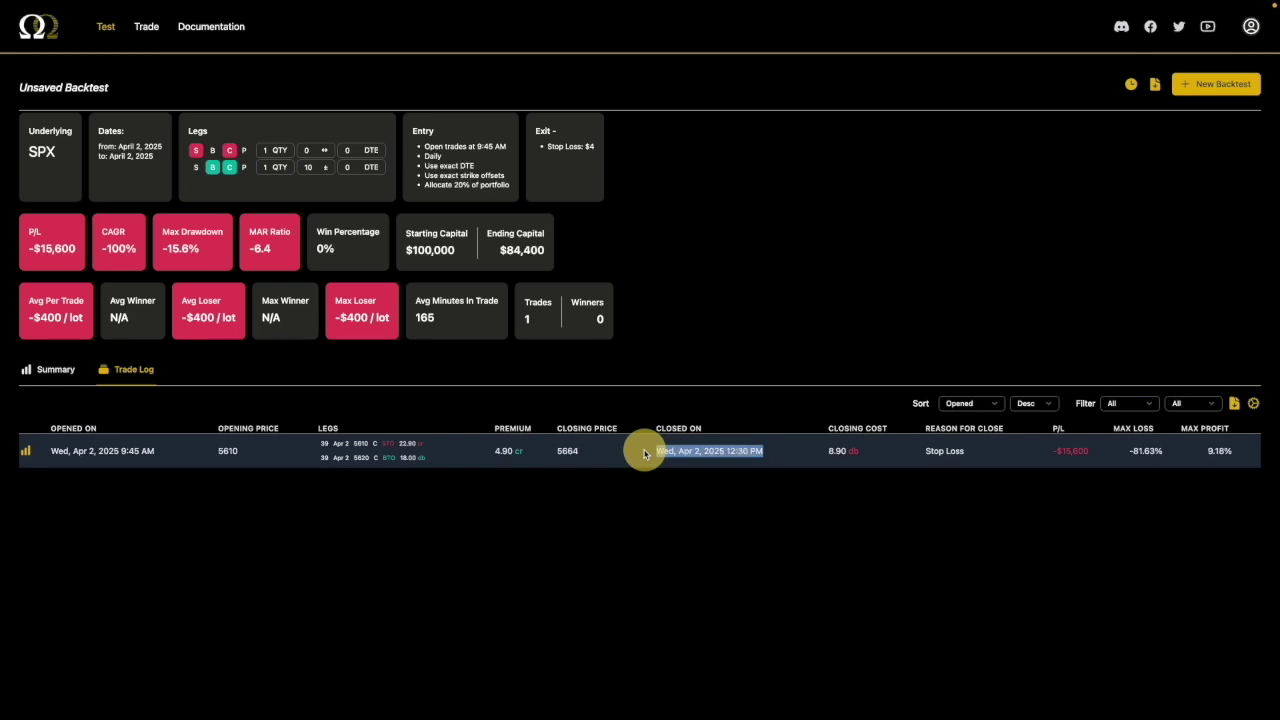
left_click(513, 453)
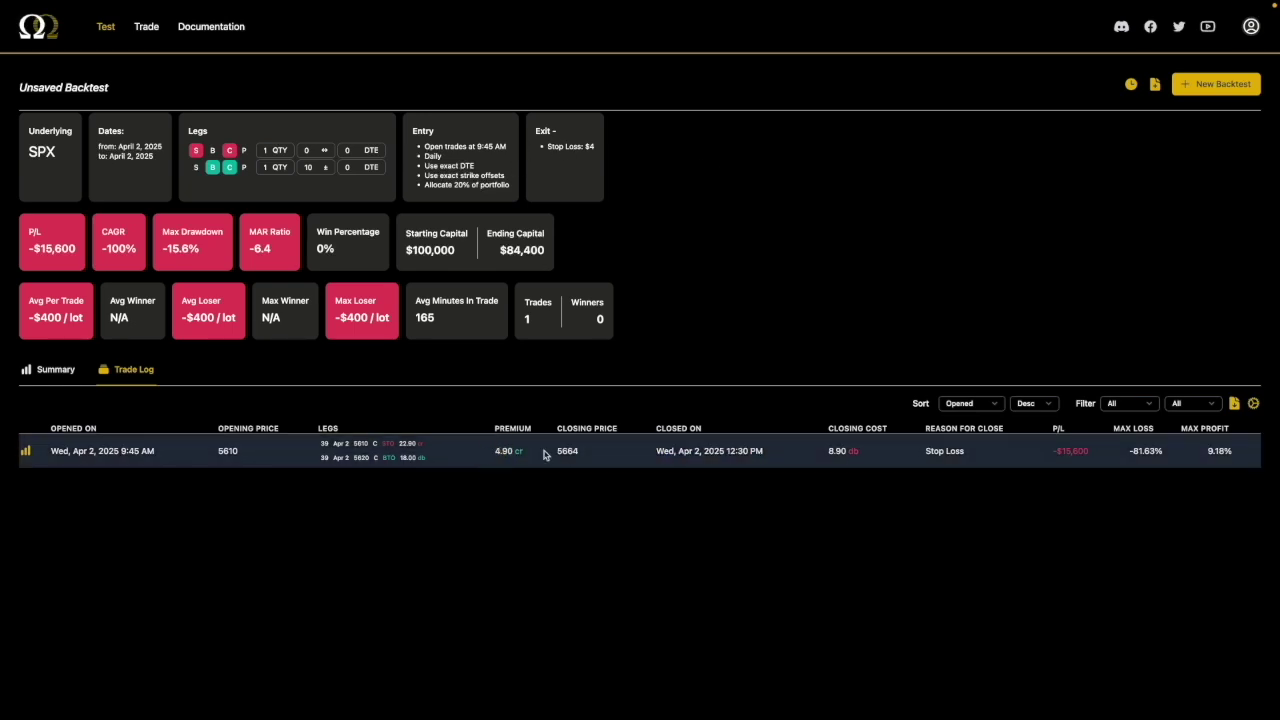
double_click(837, 451)
left_click(511, 451)
- Set the fixed stop loss to $2, enable Per-Leg Stop Loss for the Sell Call leg, and run the backtest
left_click(1216, 84)
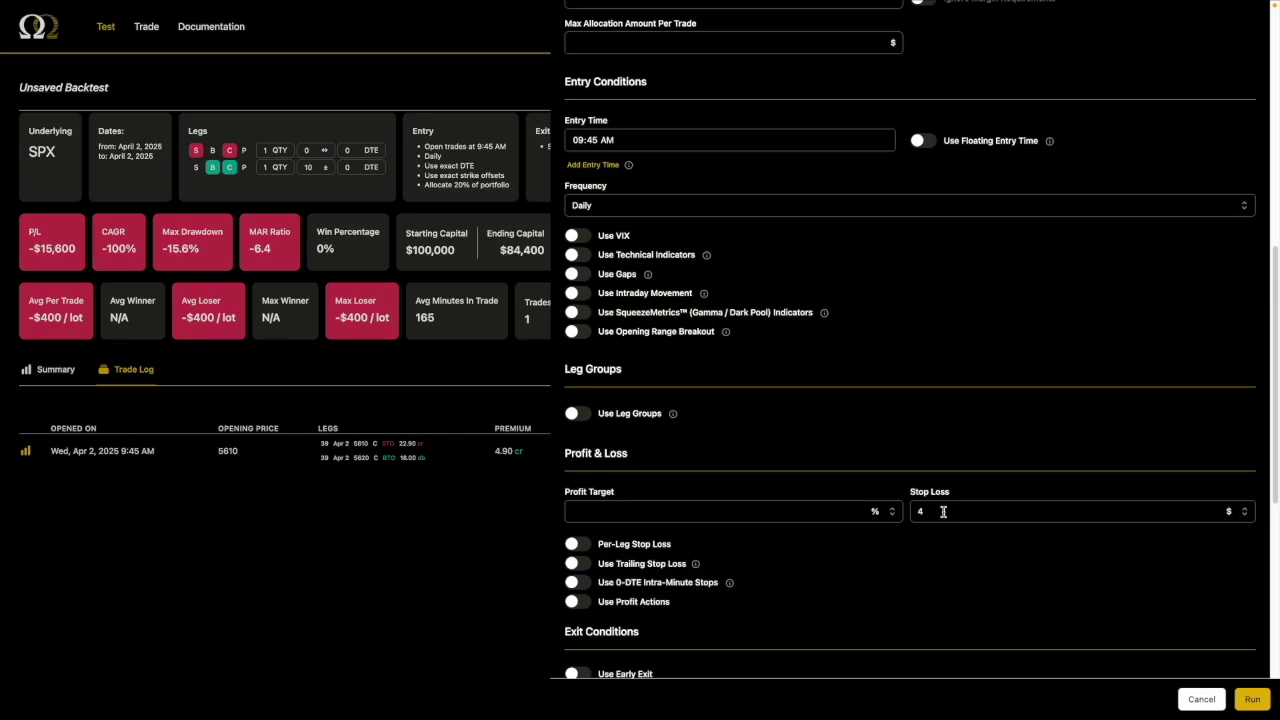
left_click(947, 511)
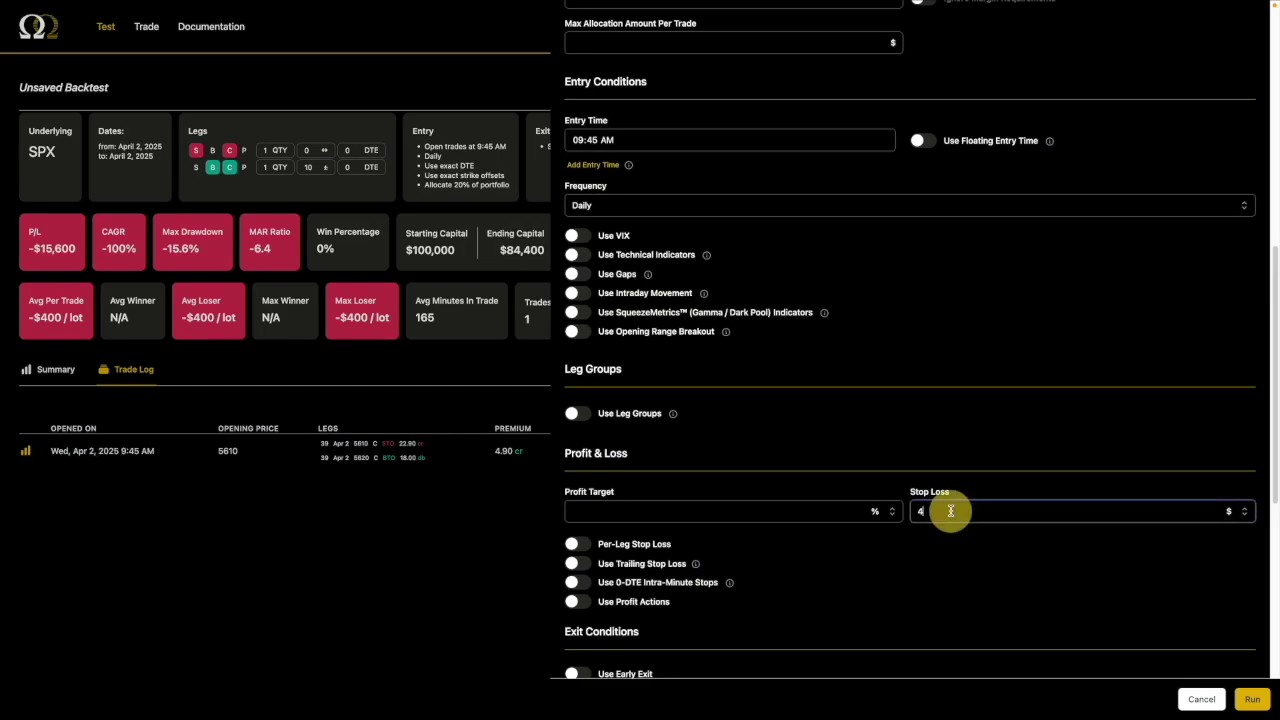
key("BackSpace")
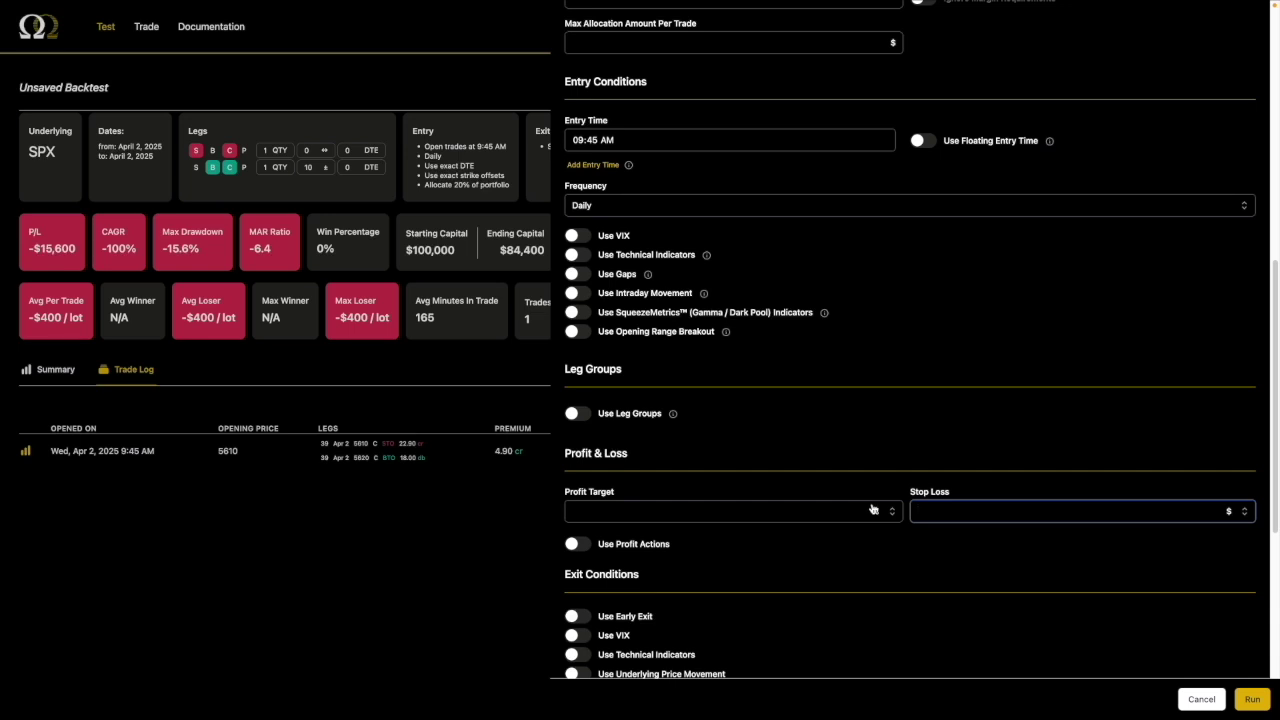
type("2")
left_click(578, 545)
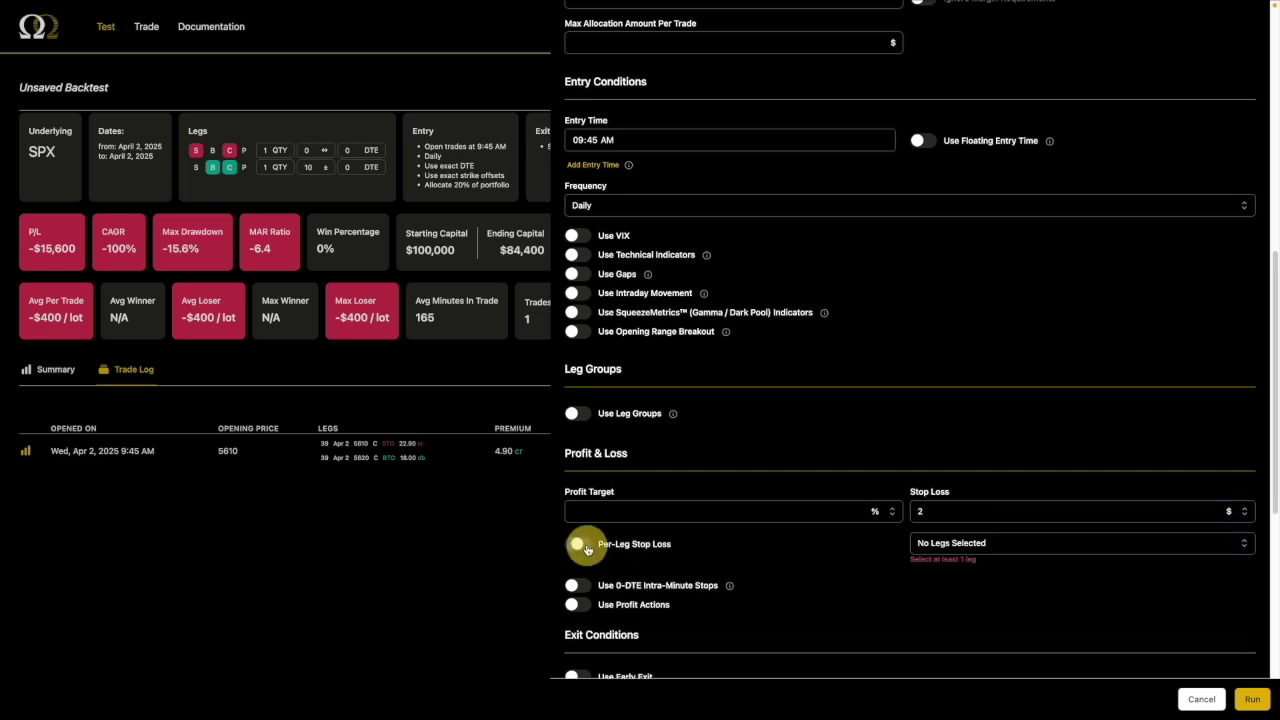
left_click(962, 545)
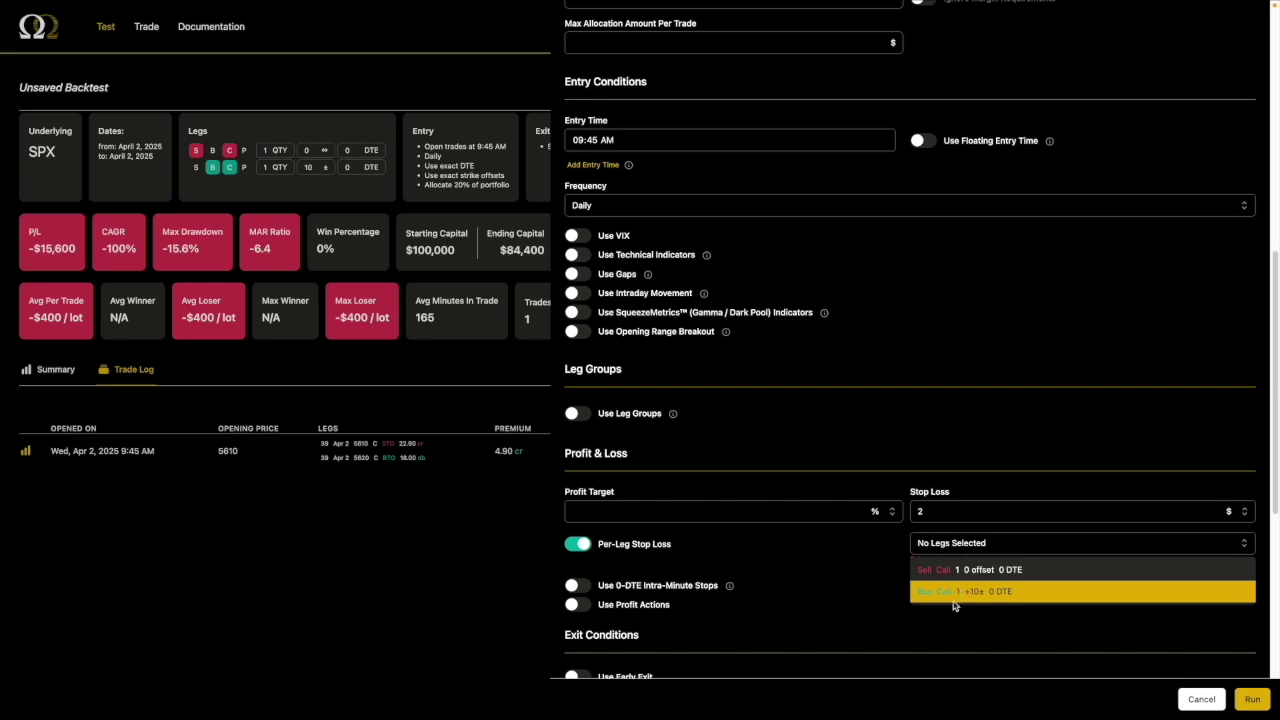
left_click(970, 570)
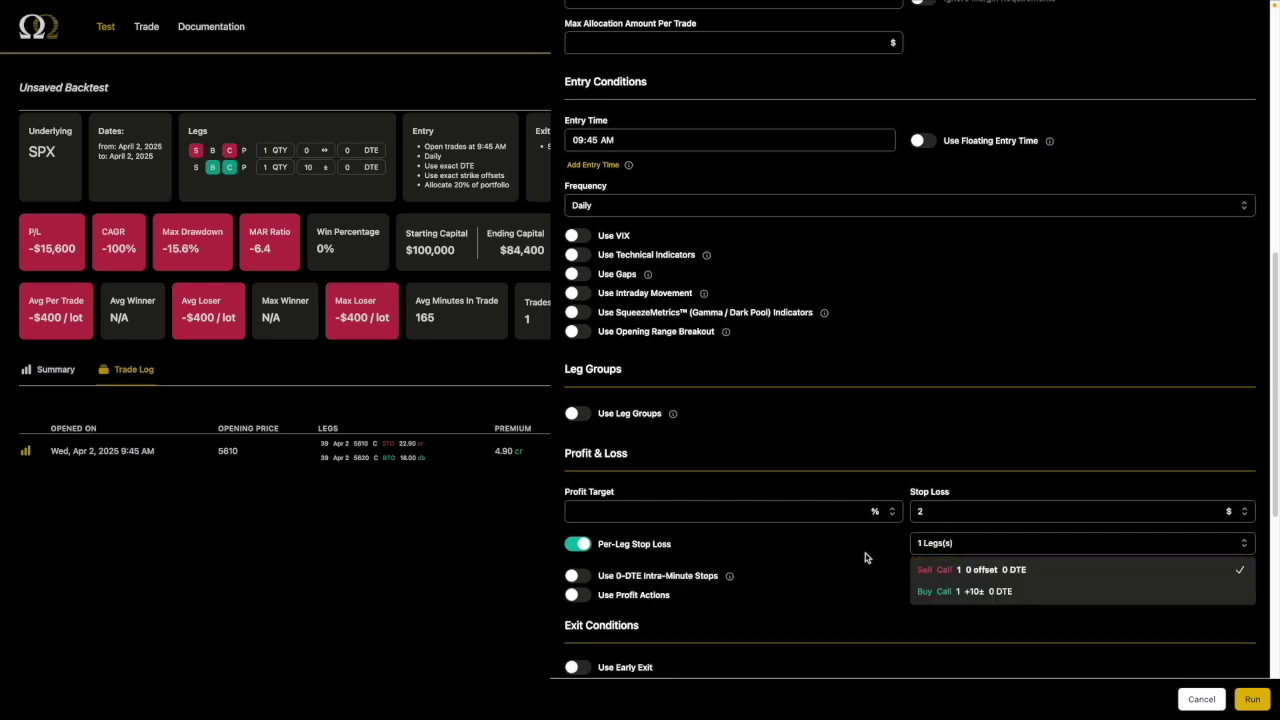
left_click(866, 548)
left_click(1252, 699)
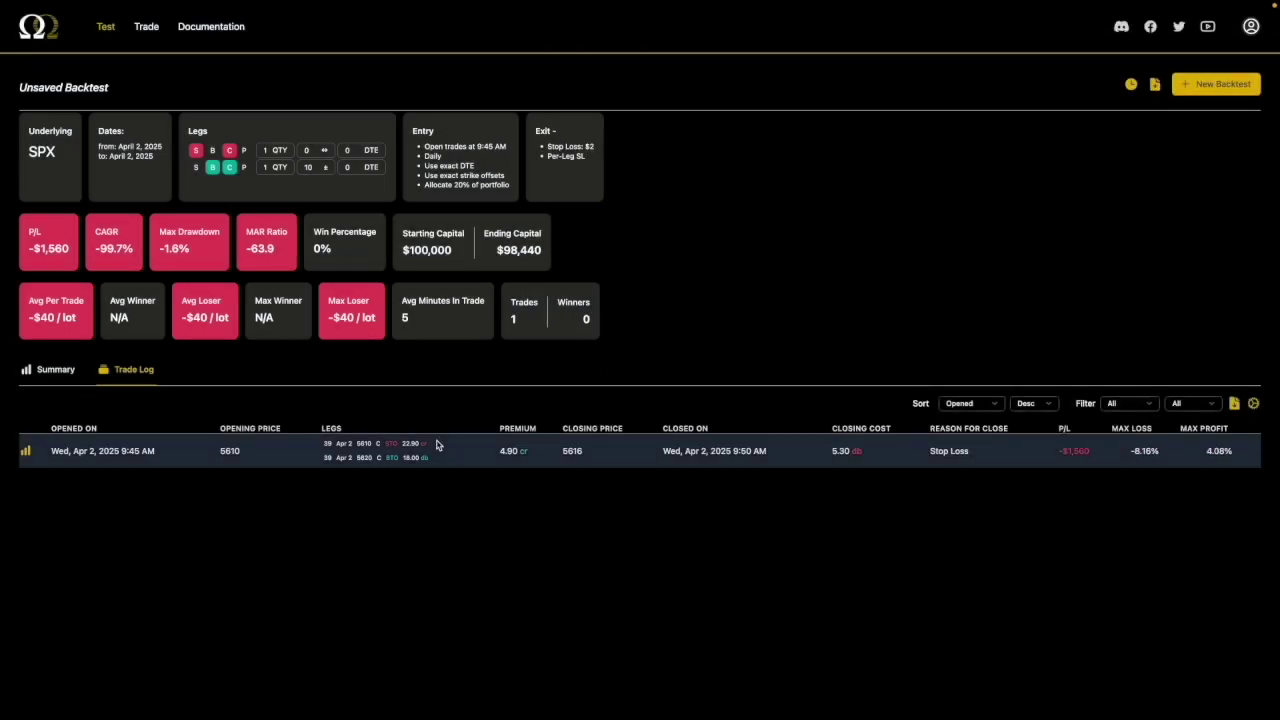
- Examine the short call leg's entry price and the spread's premium and closing cost in the trade log
triple_click(437, 444)
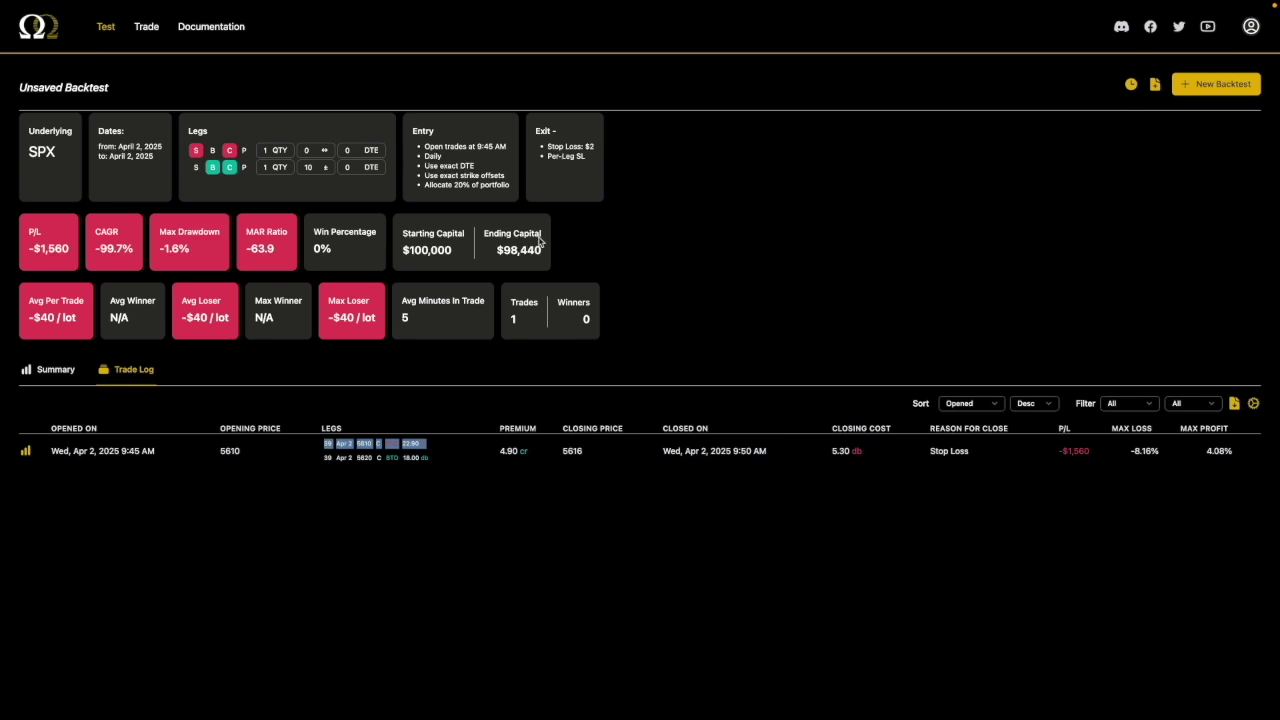
left_click_drag(440, 443, 329, 443)
left_click(414, 443)
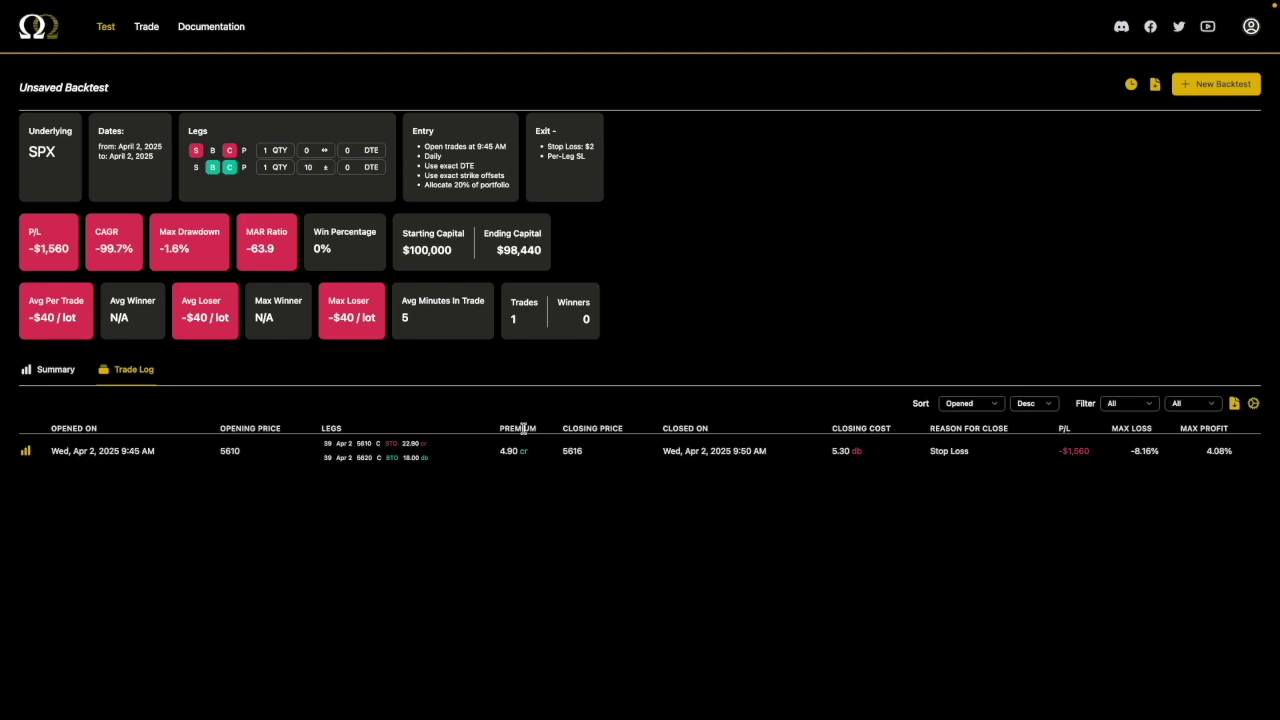
left_click_drag(500, 451, 866, 451)
left_click(866, 451)
left_click_drag(327, 446, 423, 443)
left_click(420, 457)
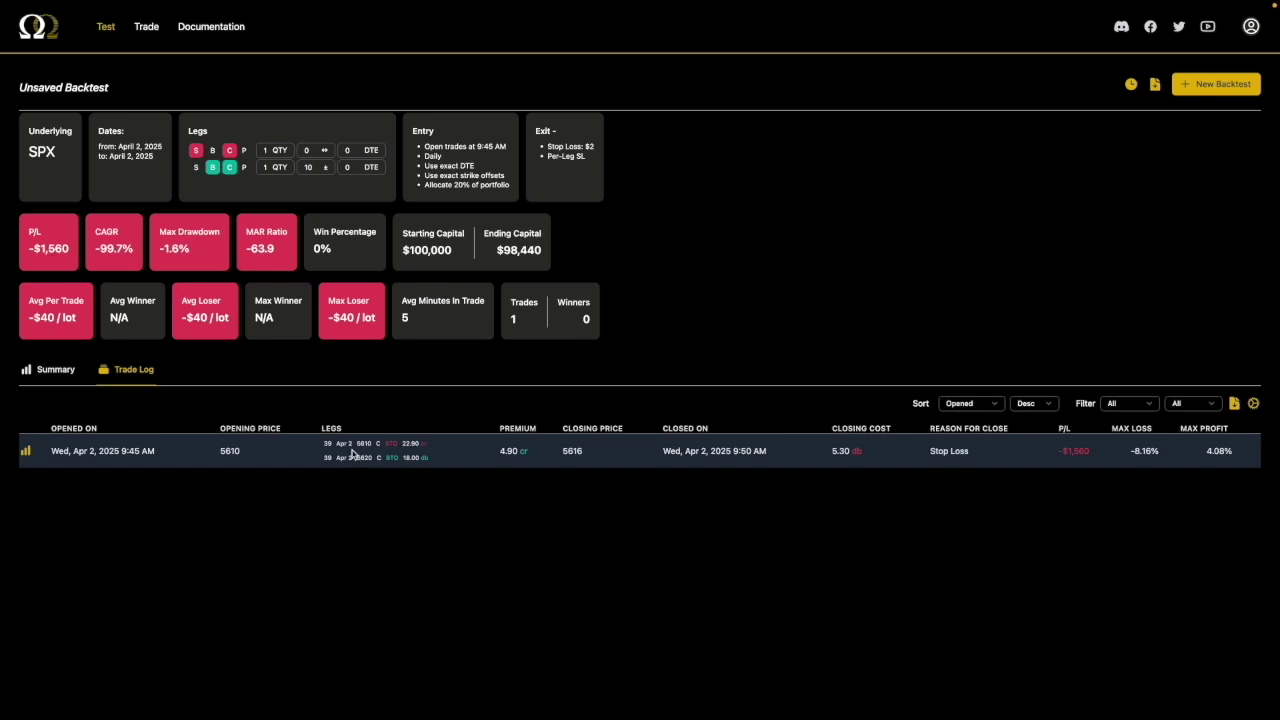
- Backtest only the Sell Call leg with max contracts 1 and margin requirements ignored, and check the trade's premium and closing cost
left_click(1215, 84)
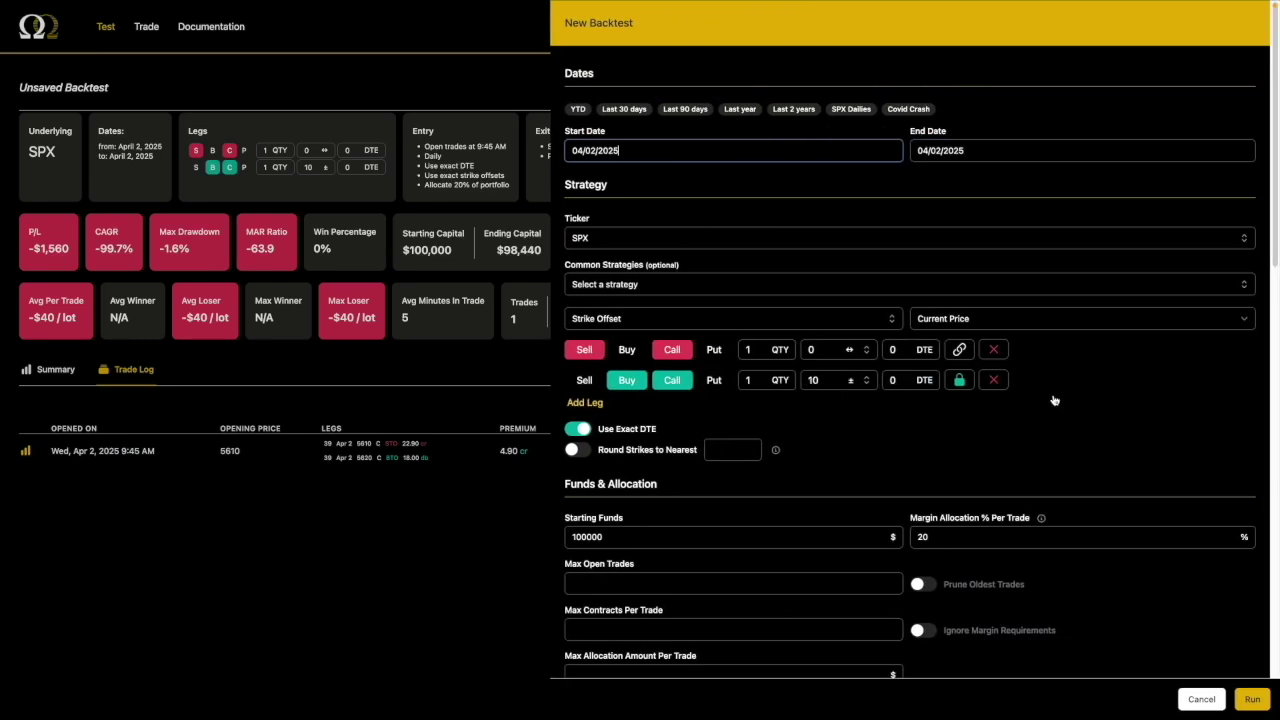
left_click(995, 380)
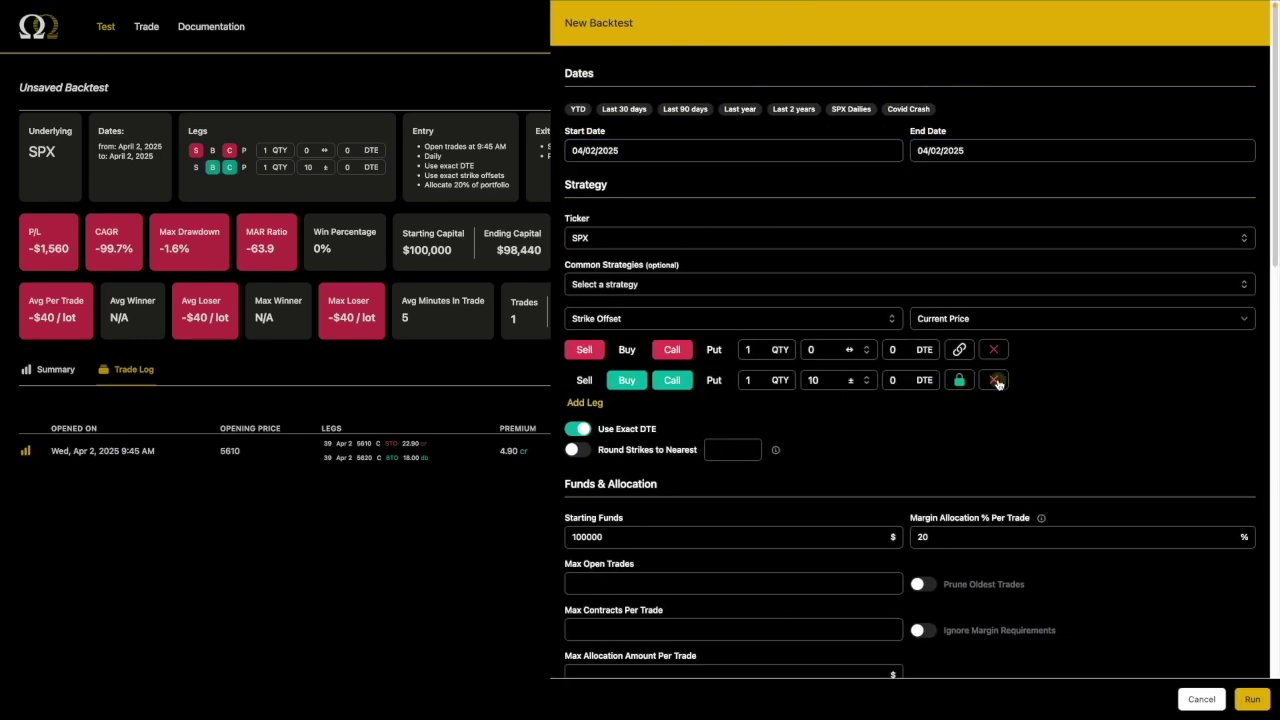
left_click(677, 600)
type("1")
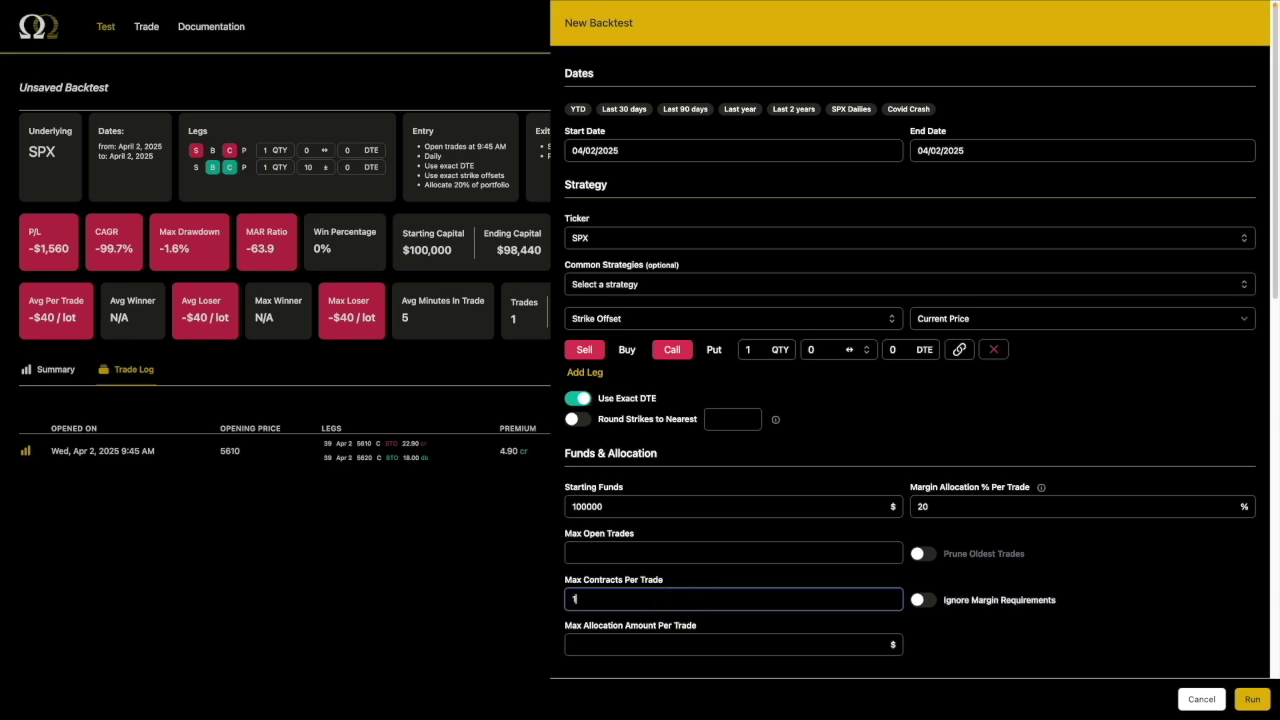
left_click(941, 602)
left_click(1252, 699)
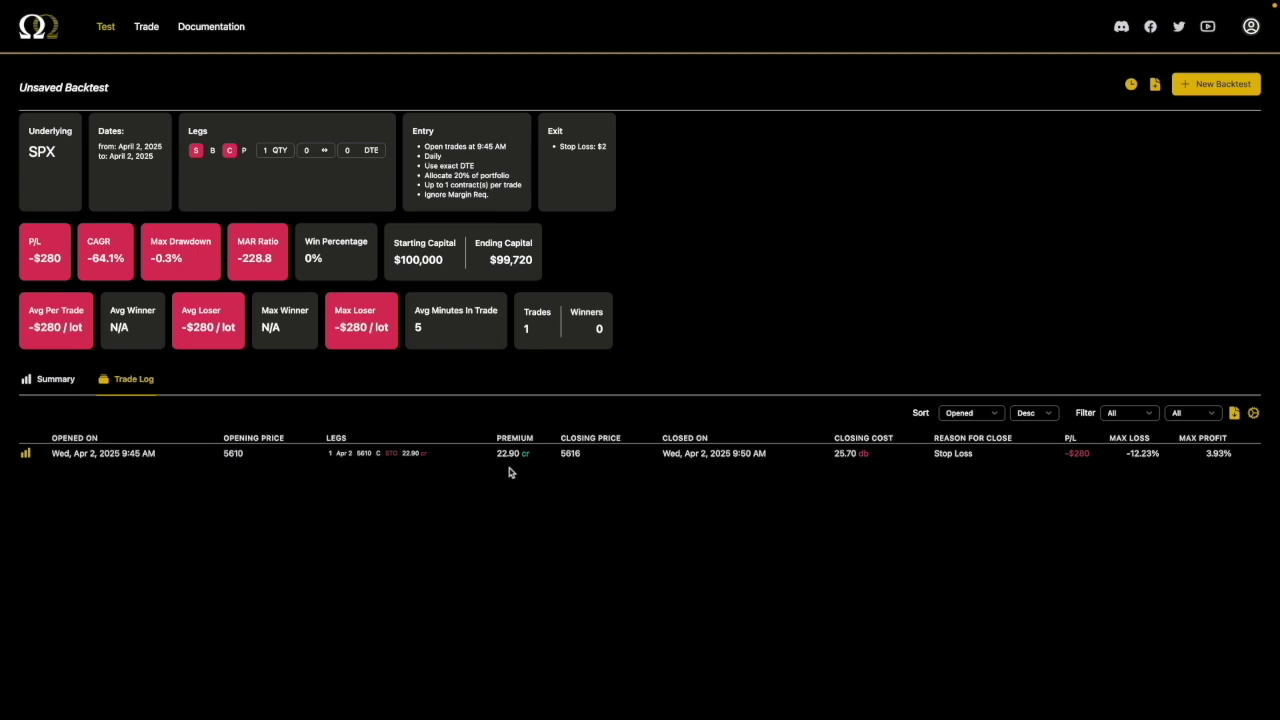
left_click_drag(495, 453, 527, 453)
left_click_drag(830, 454, 900, 453)
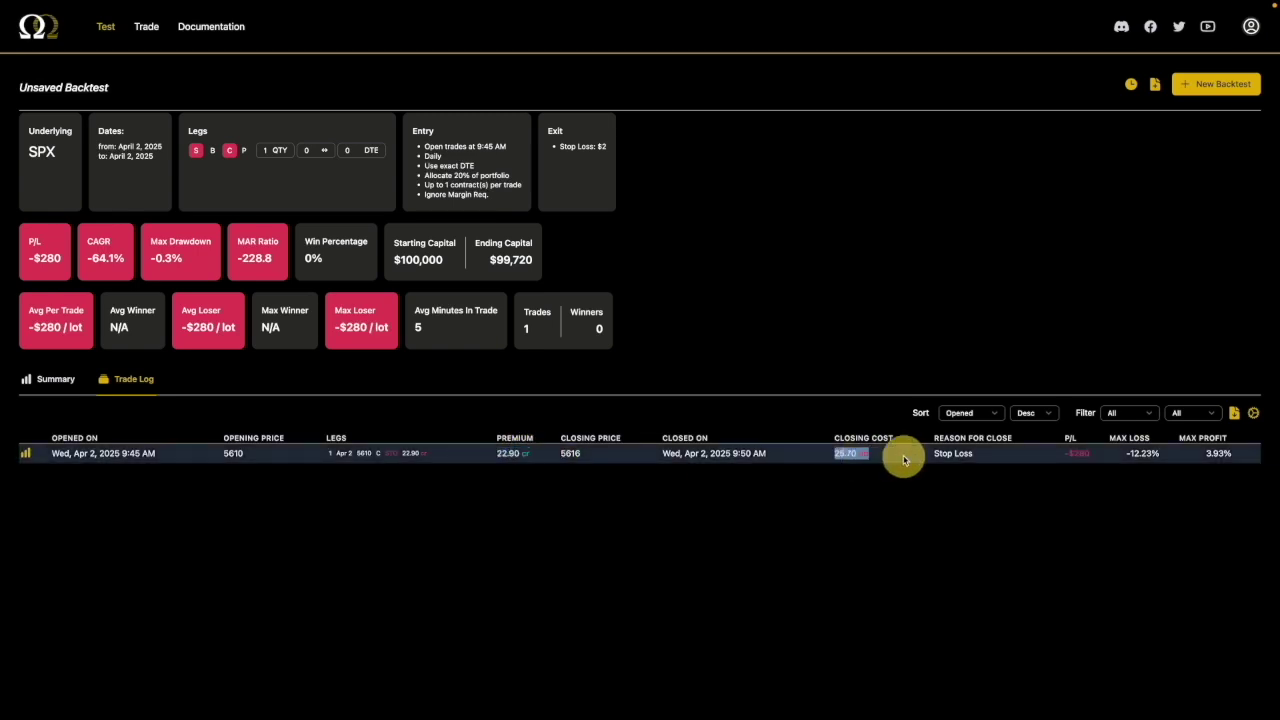
- Enable Cap Non-Opening Losses at Stop Loss for the single-leg backtest, rerun it, and check the premium and closing cost
left_click(1216, 84)
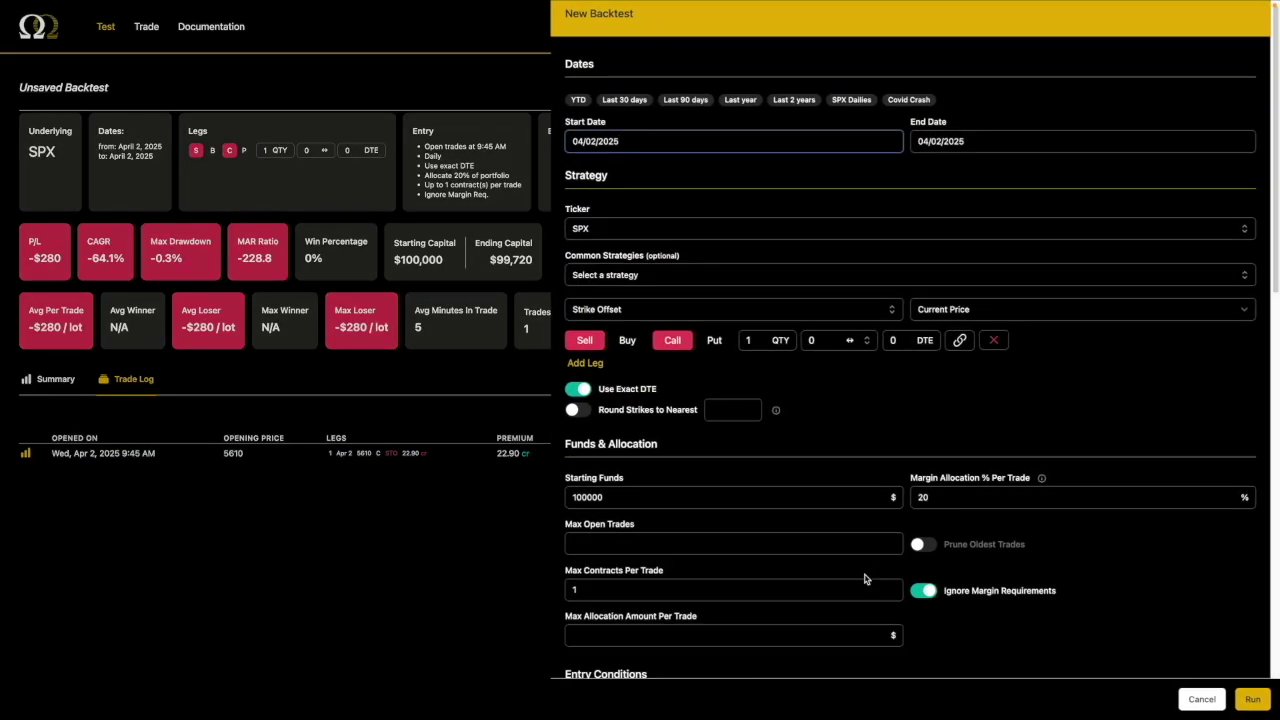
scroll(780, 511, "down", 10)
left_click(577, 498)
left_click(1252, 699)
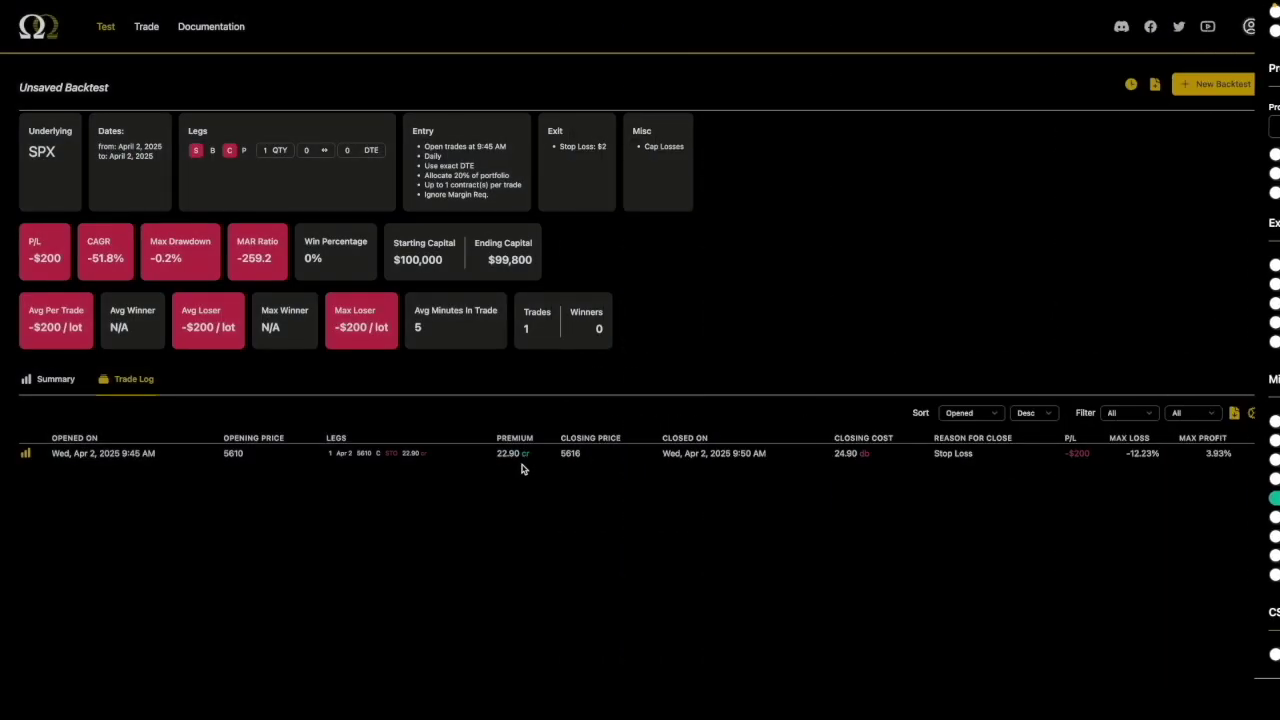
left_click_drag(497, 456, 531, 455)
left_click_drag(832, 455, 870, 455)
- Reload the two-leg per-leg stop loss backtest from the recent test runs and examine its exit settings
left_click(1131, 84)
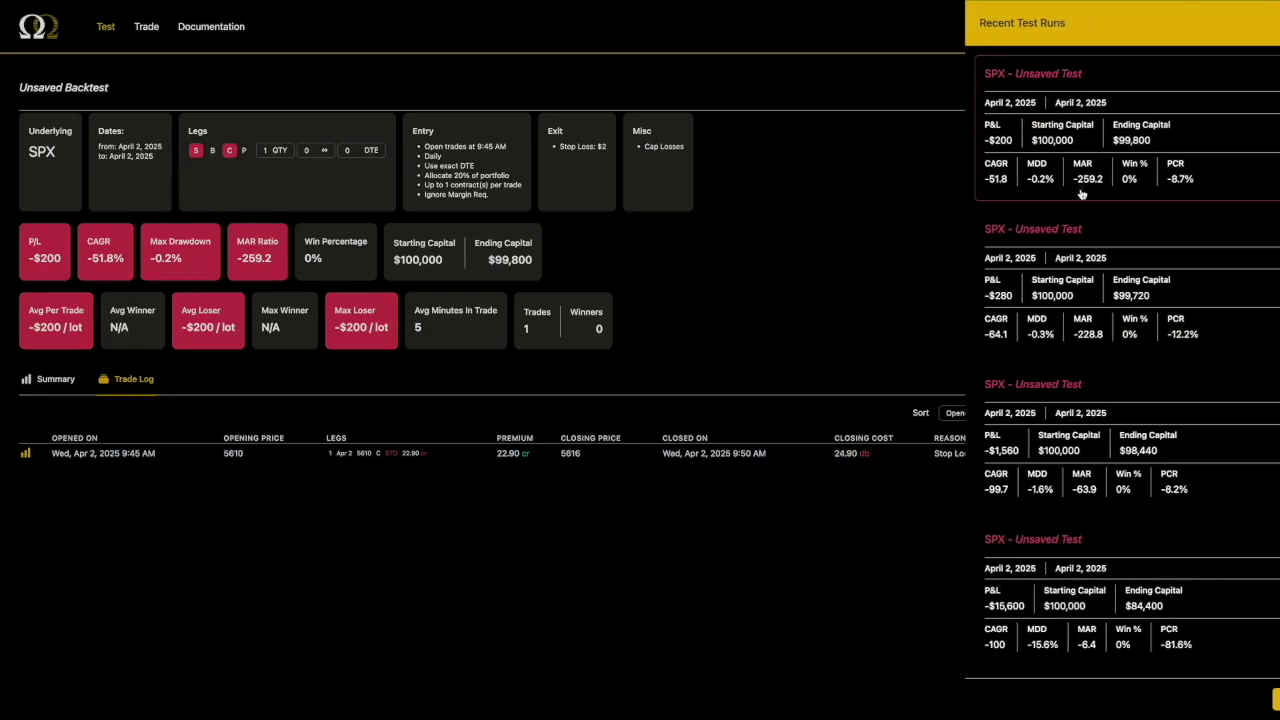
left_click(1050, 265)
left_click(1020, 385)
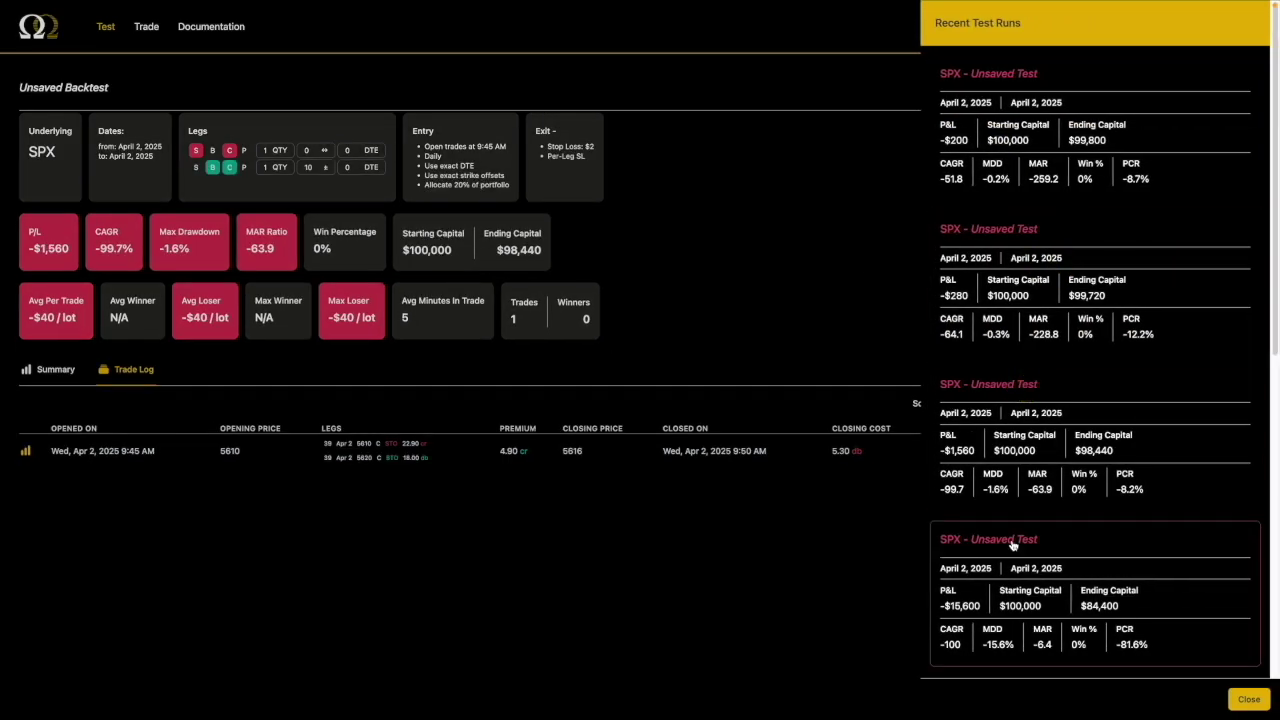
left_click(772, 473)
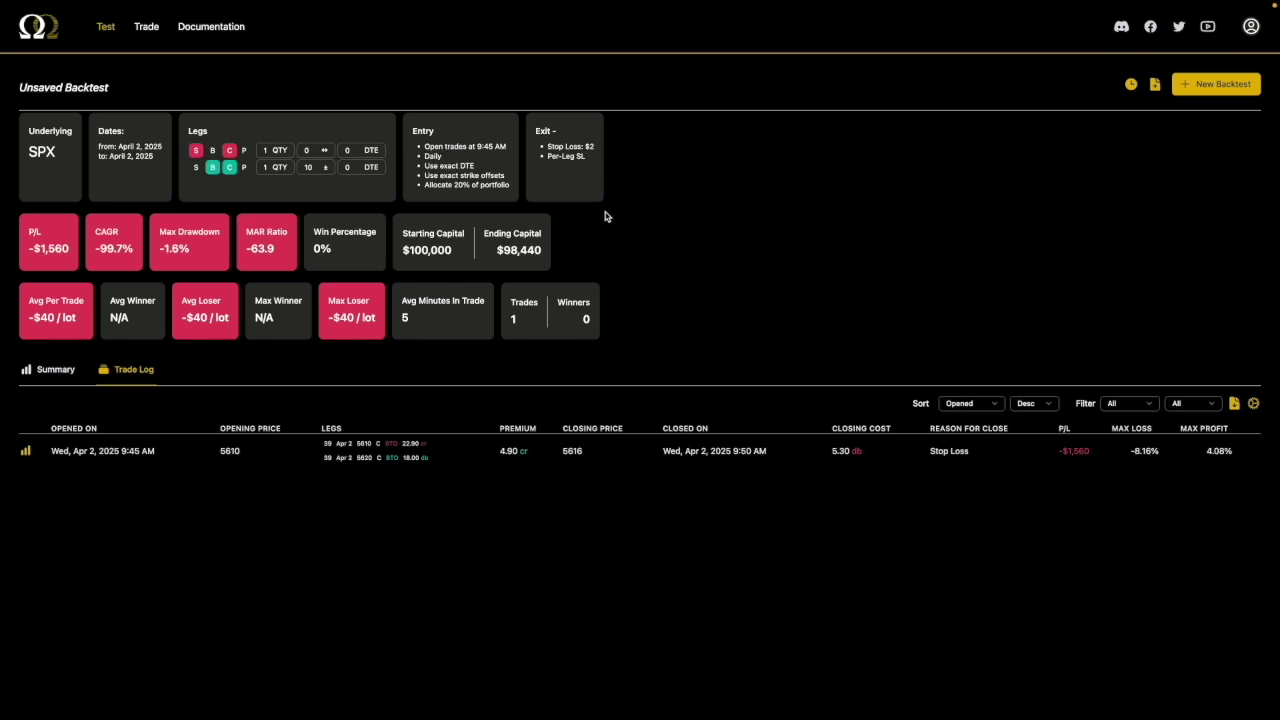
left_click_drag(548, 157, 597, 159)
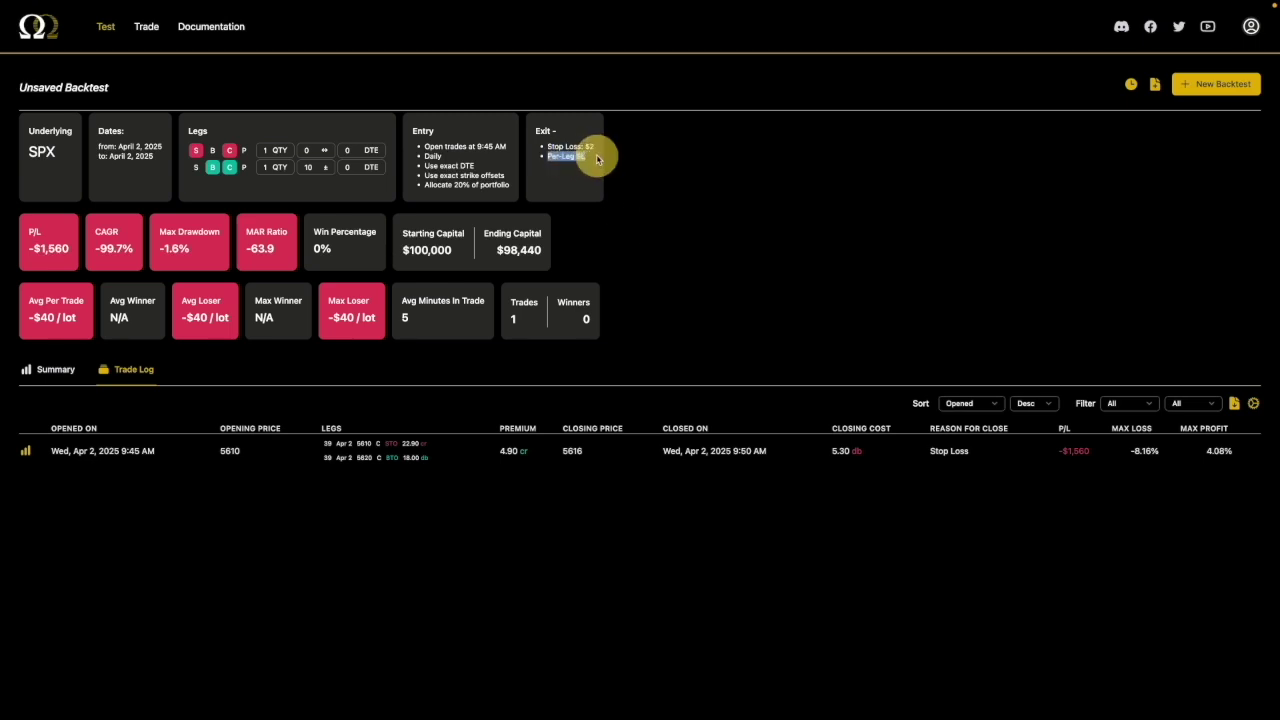
left_click(597, 159)
left_click_drag(566, 157, 551, 157)
left_click(274, 193)
- Turn off Per-Leg Stop Loss for the call spread, keeping the $2 stop loss, and run the backtest
left_click(1180, 84)
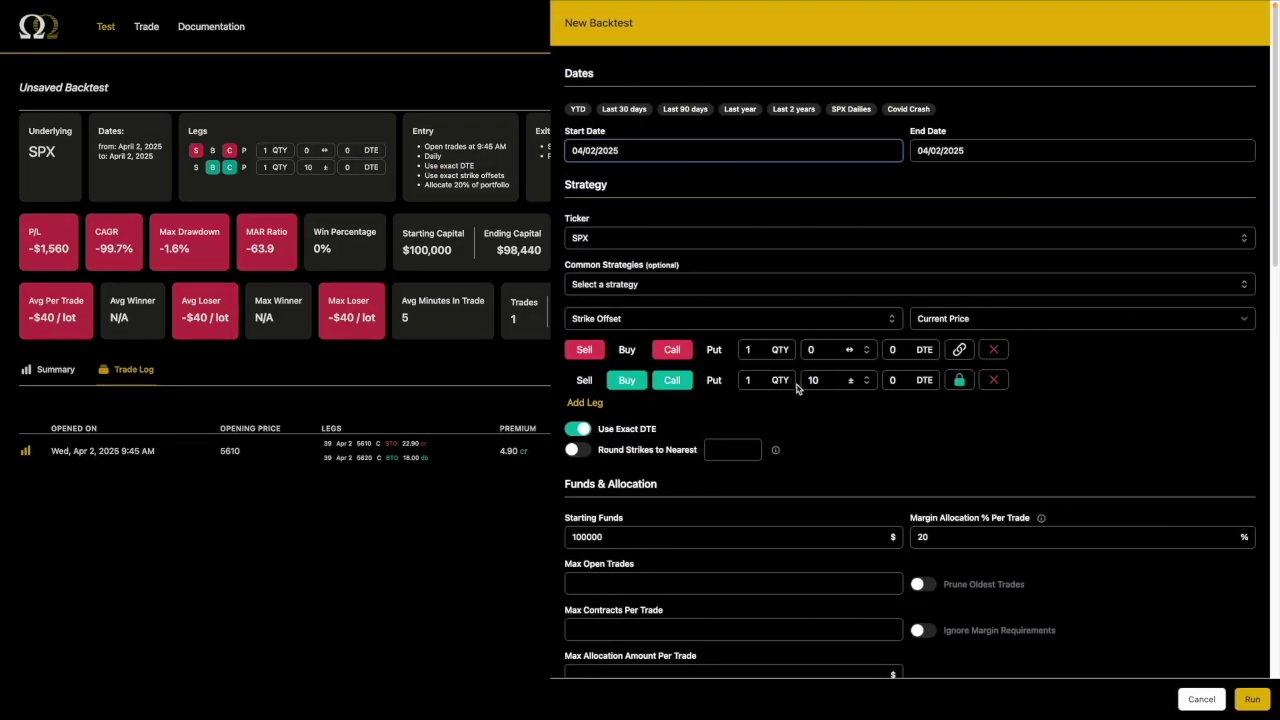
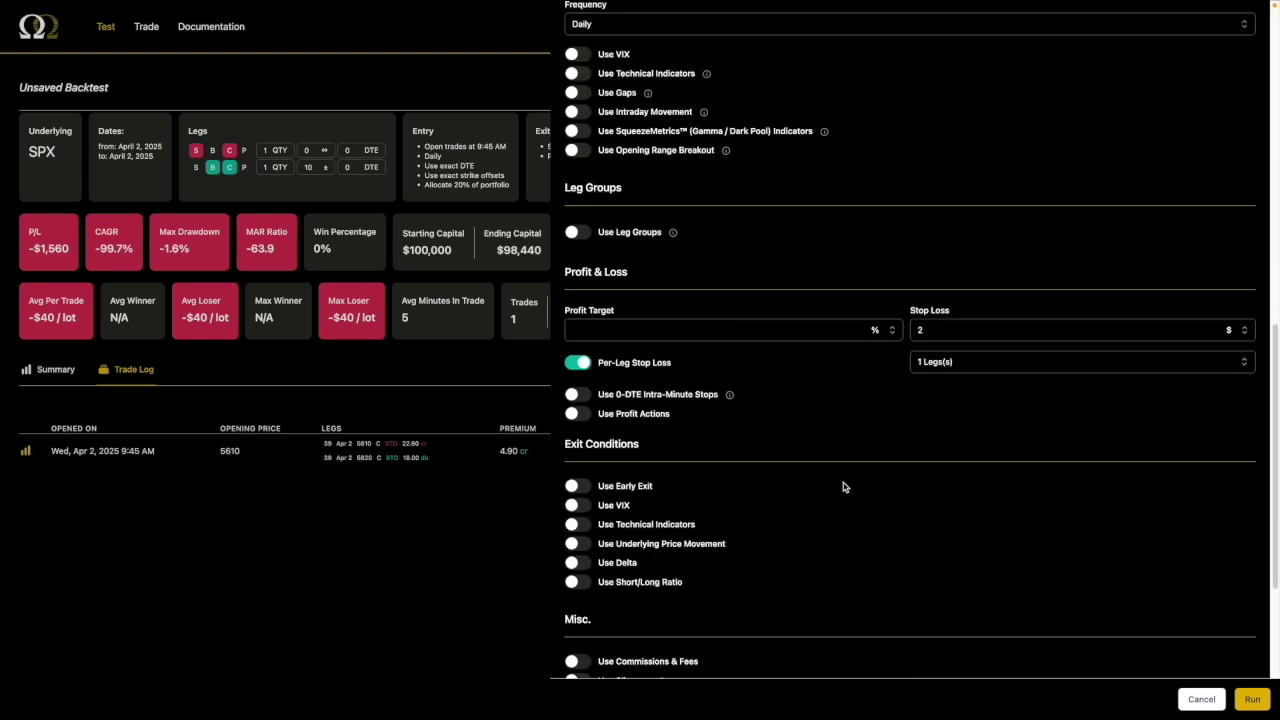
scroll(837, 457, "up", 1)
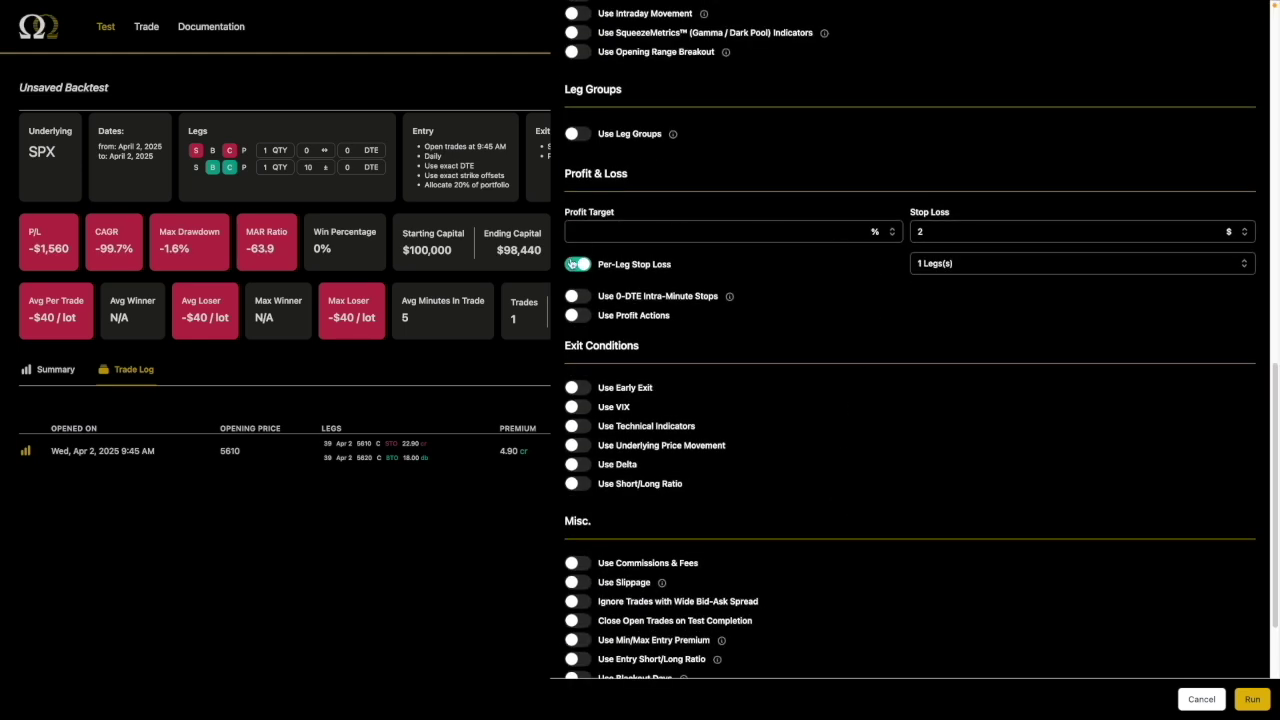
left_click(578, 264)
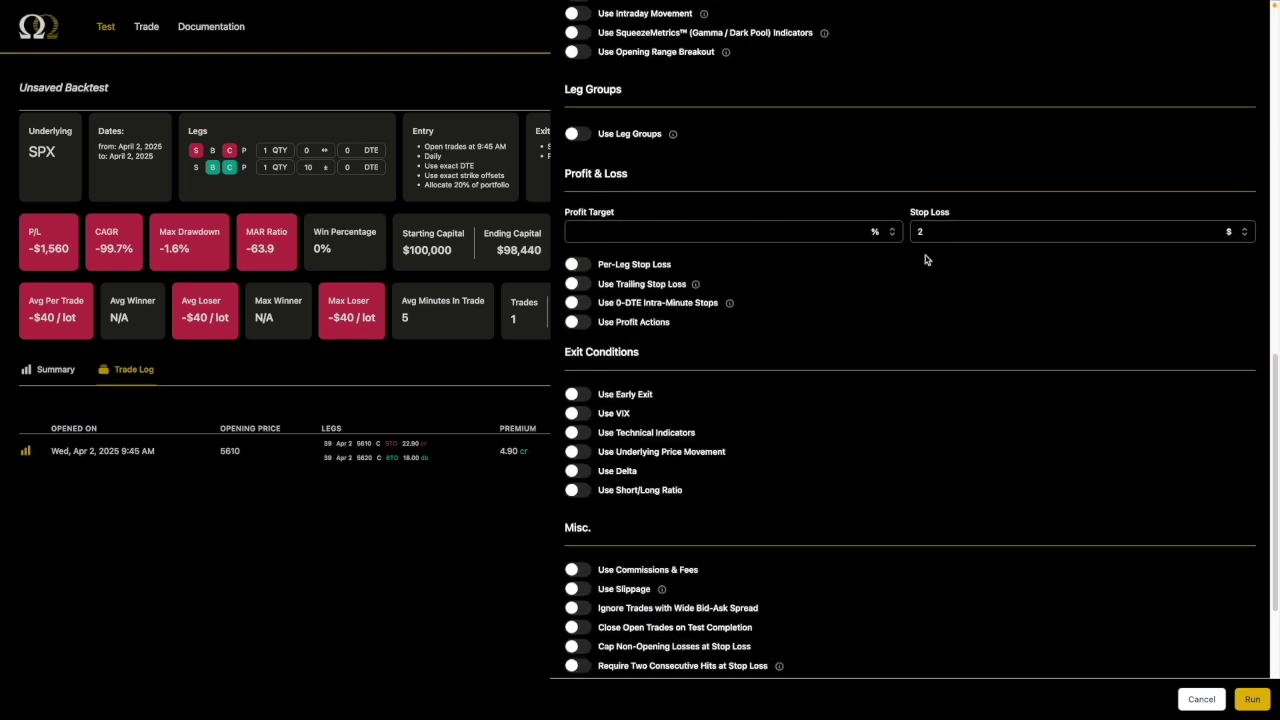
mouse_move(695, 284)
left_click(1252, 699)
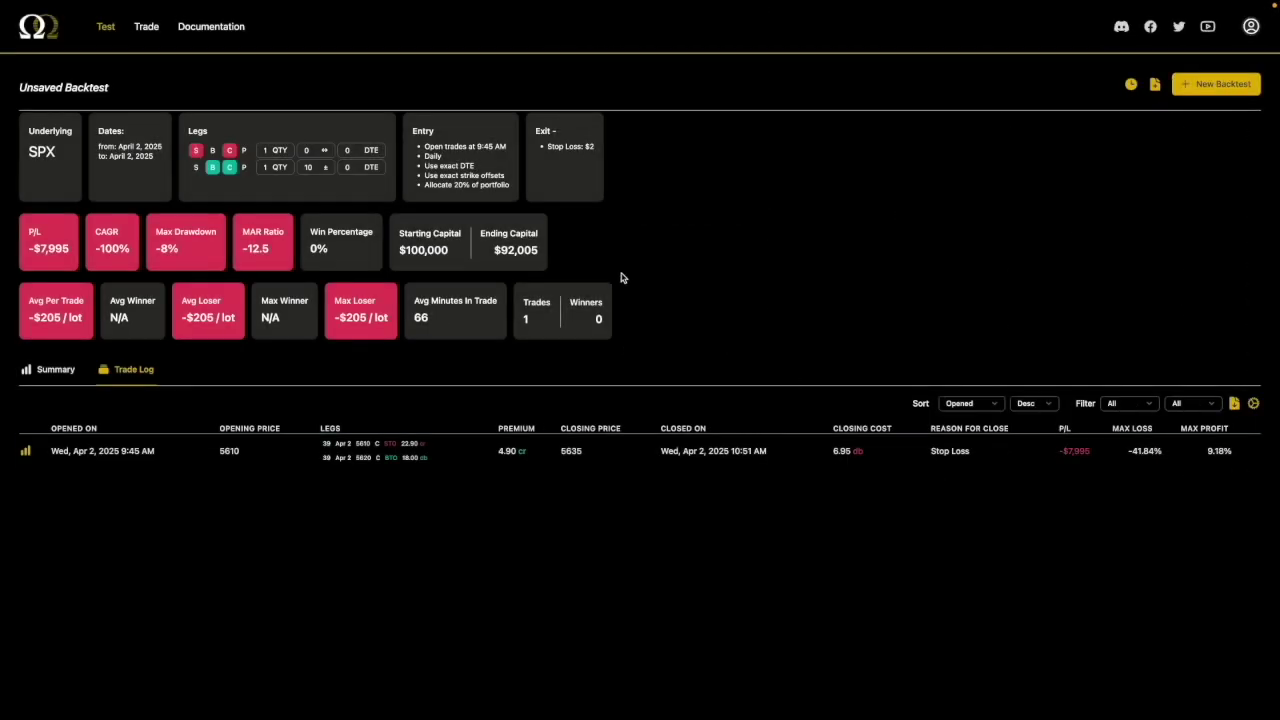
- Enable Use Trailing Stop Loss with the $2 stop in a new backtest and run it
left_click(1212, 88)
scroll(748, 377, "down", 5)
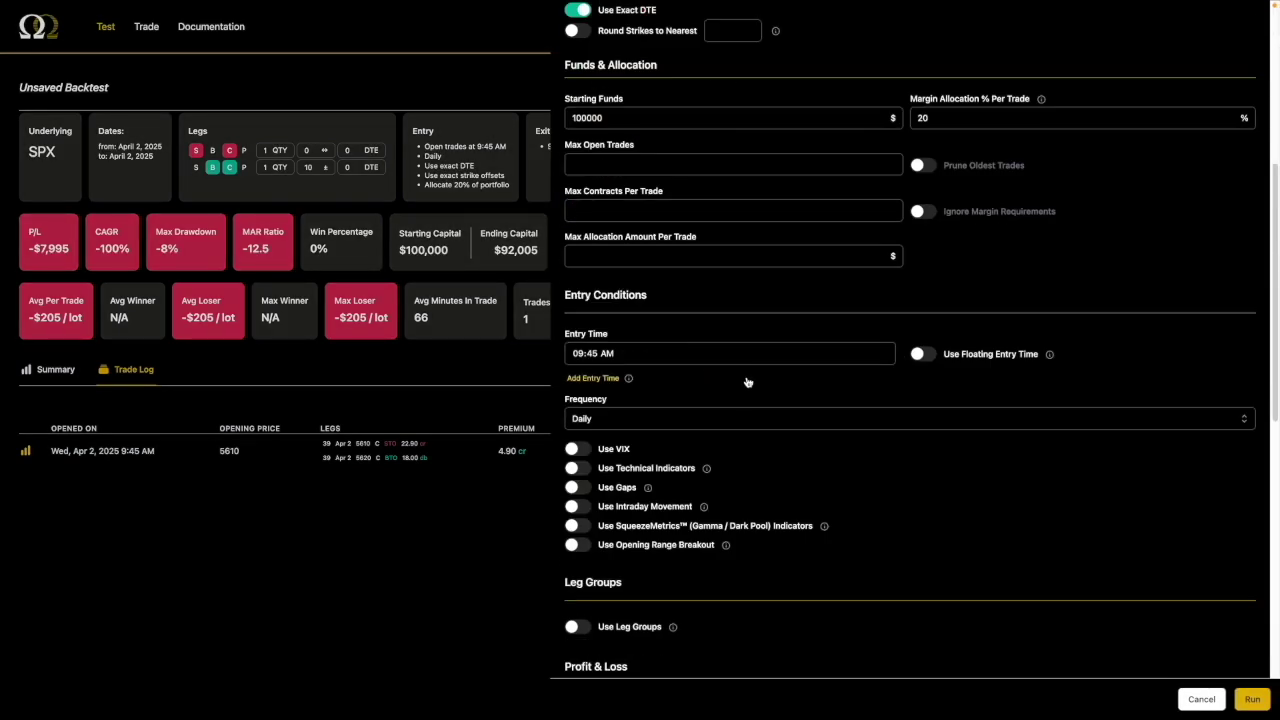
scroll(697, 394, "down", 2)
scroll(697, 394, "down", 2)
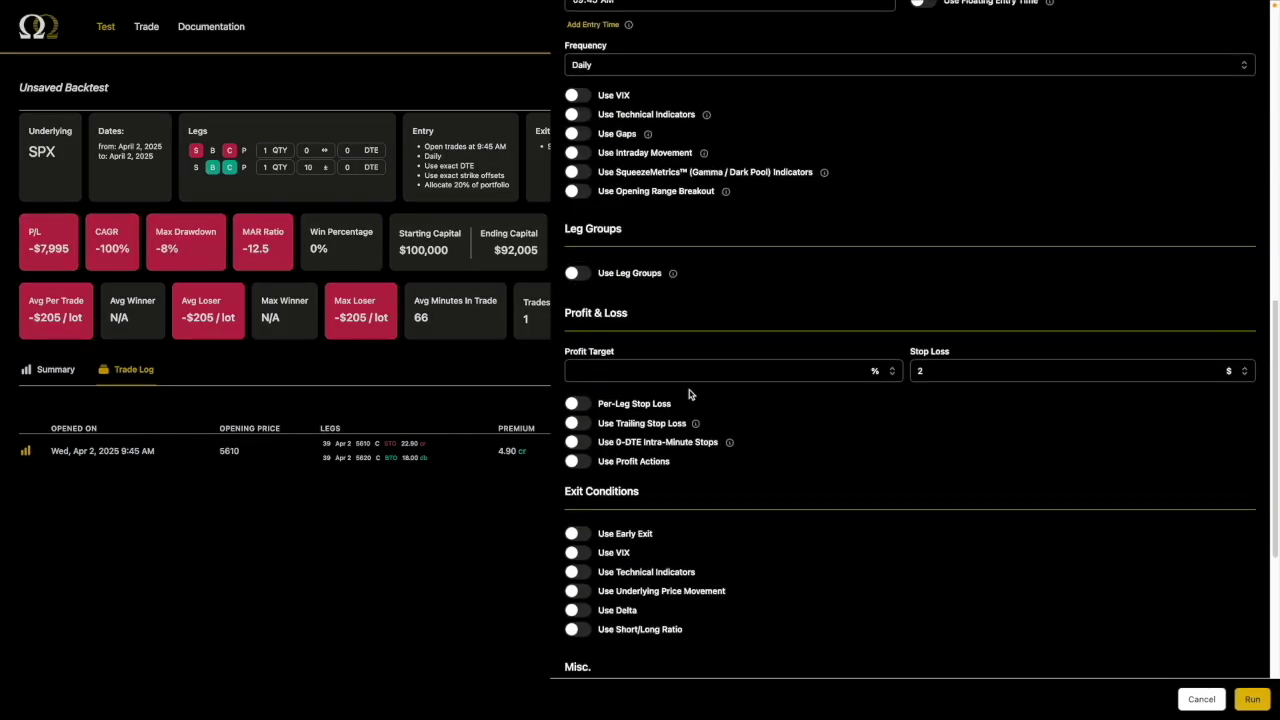
left_click(580, 423)
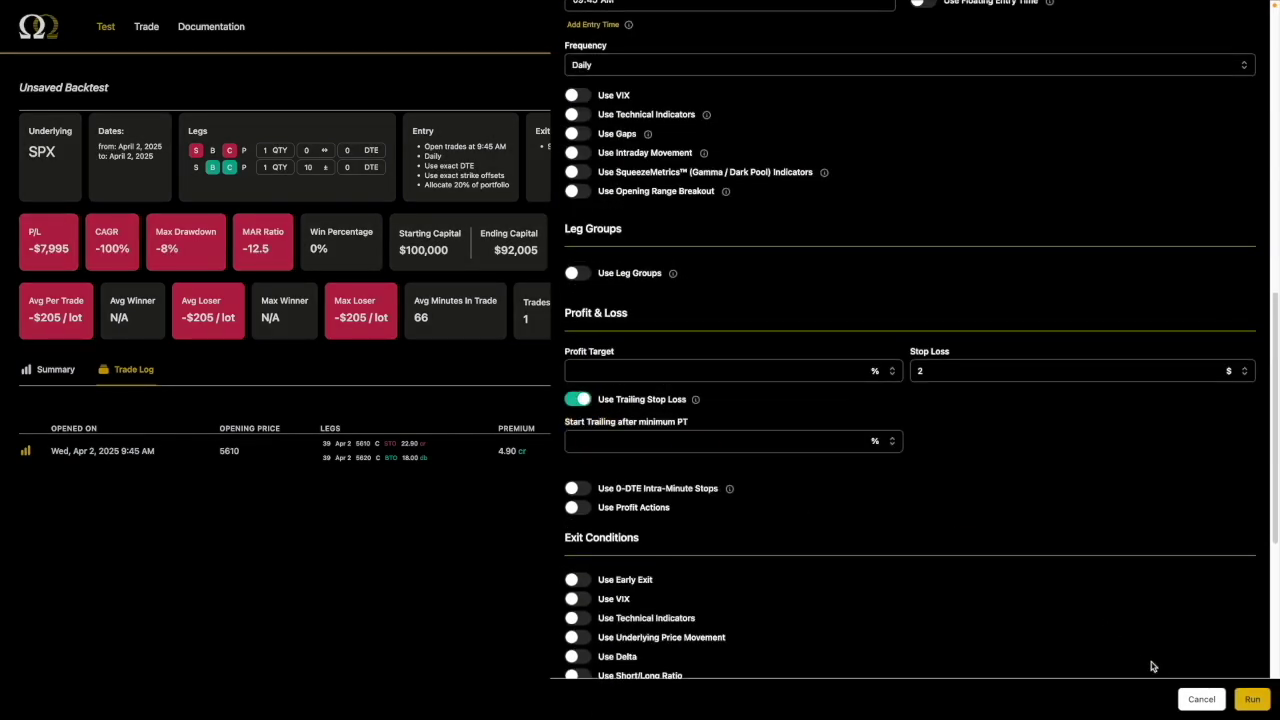
left_click(1251, 698)
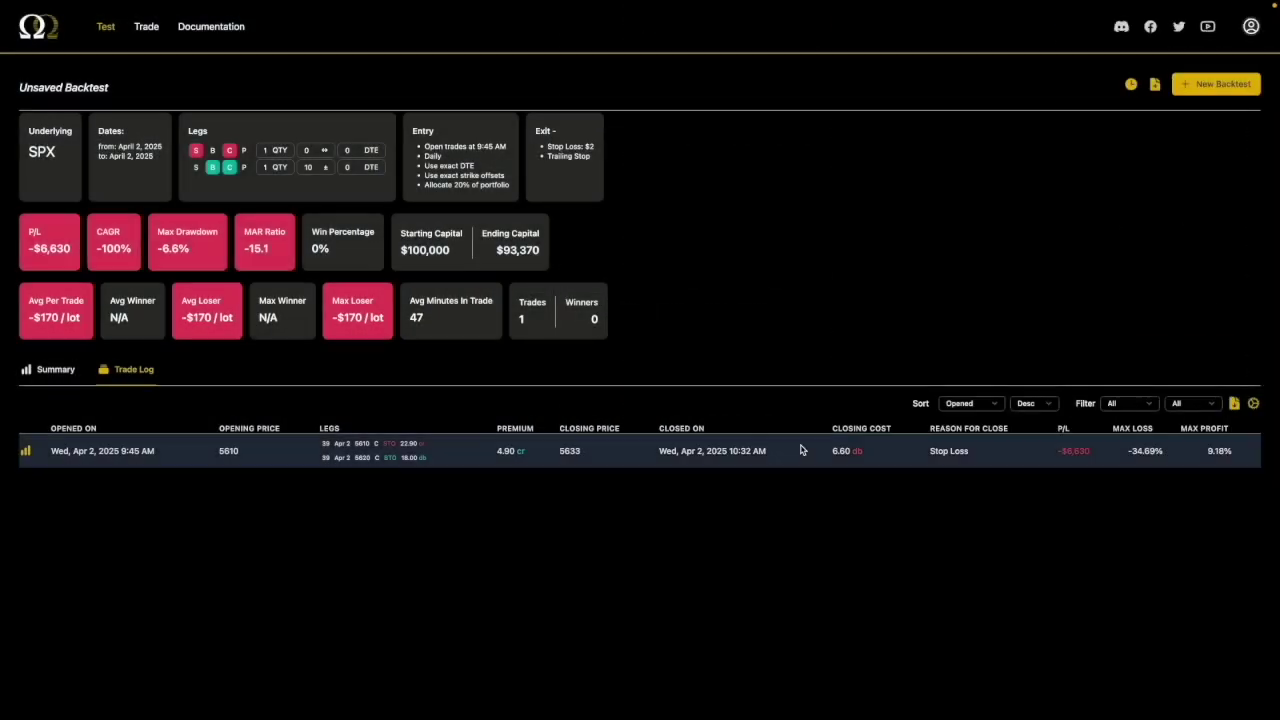
- Compare the recent $2 stop loss runs with and without the trailing stop, ending on the trailing-stop run
left_click(1128, 90)
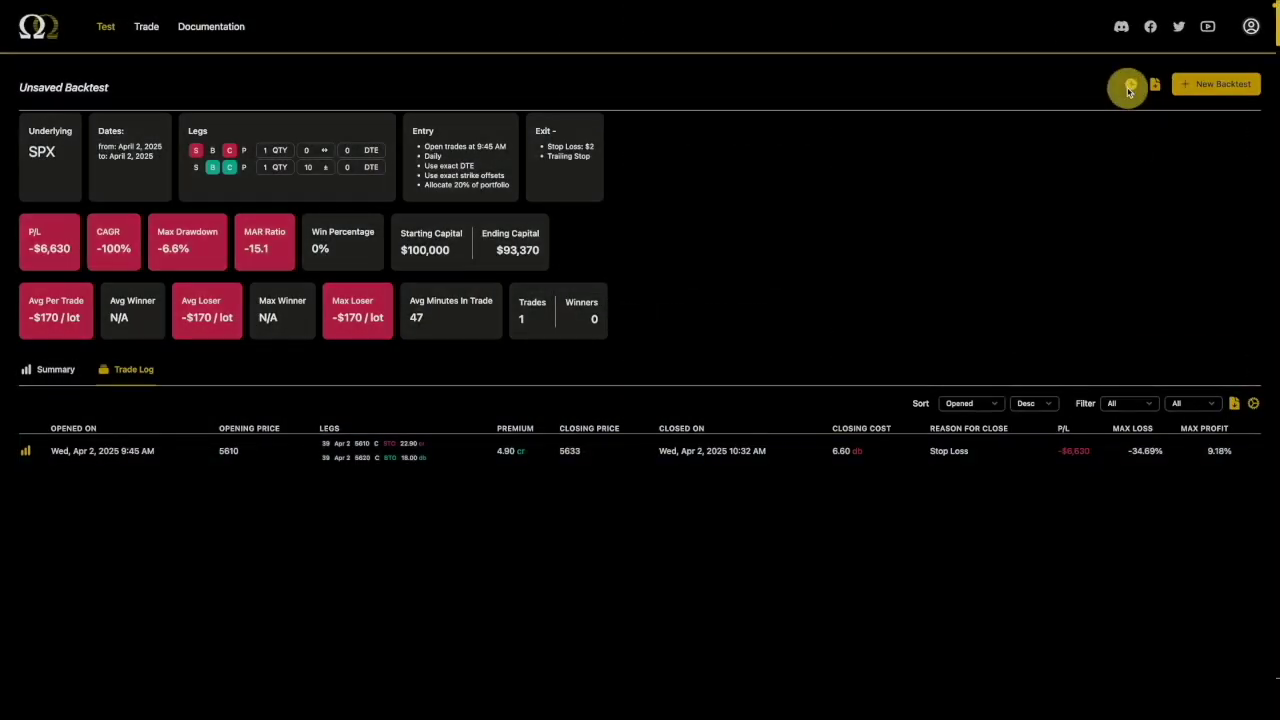
left_click(1021, 263)
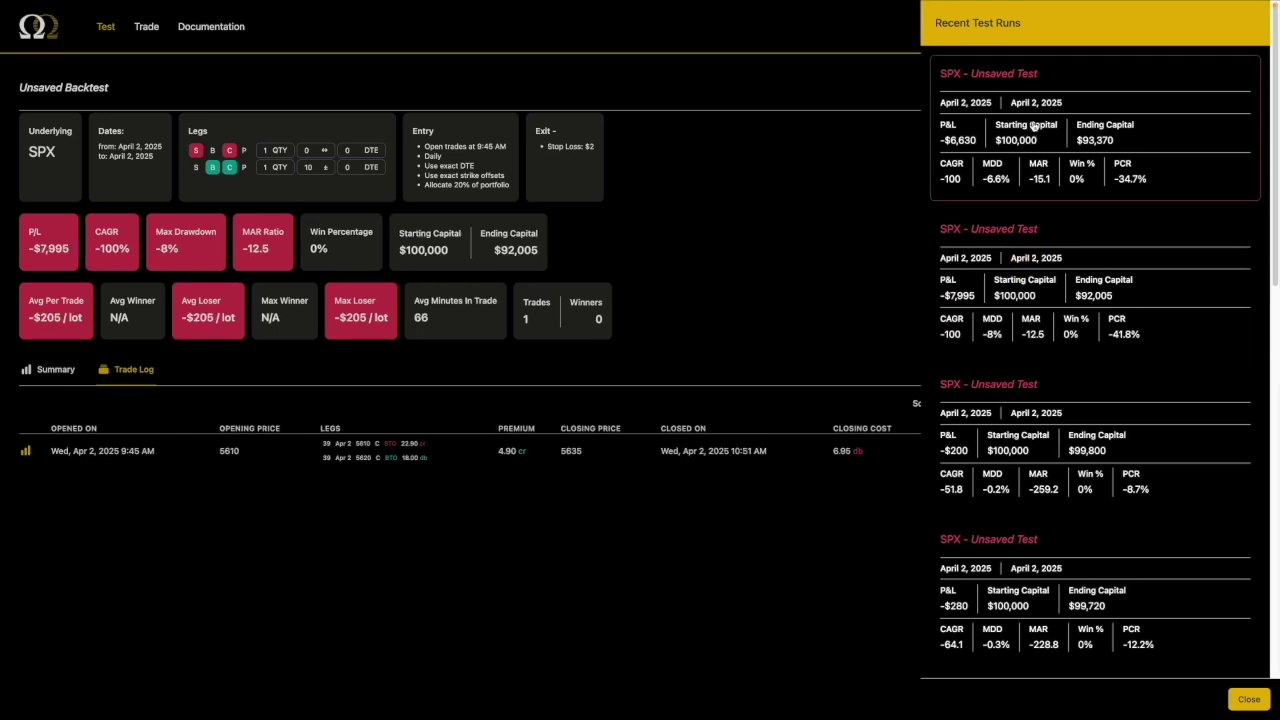
left_click(1033, 120)
left_click(1020, 255)
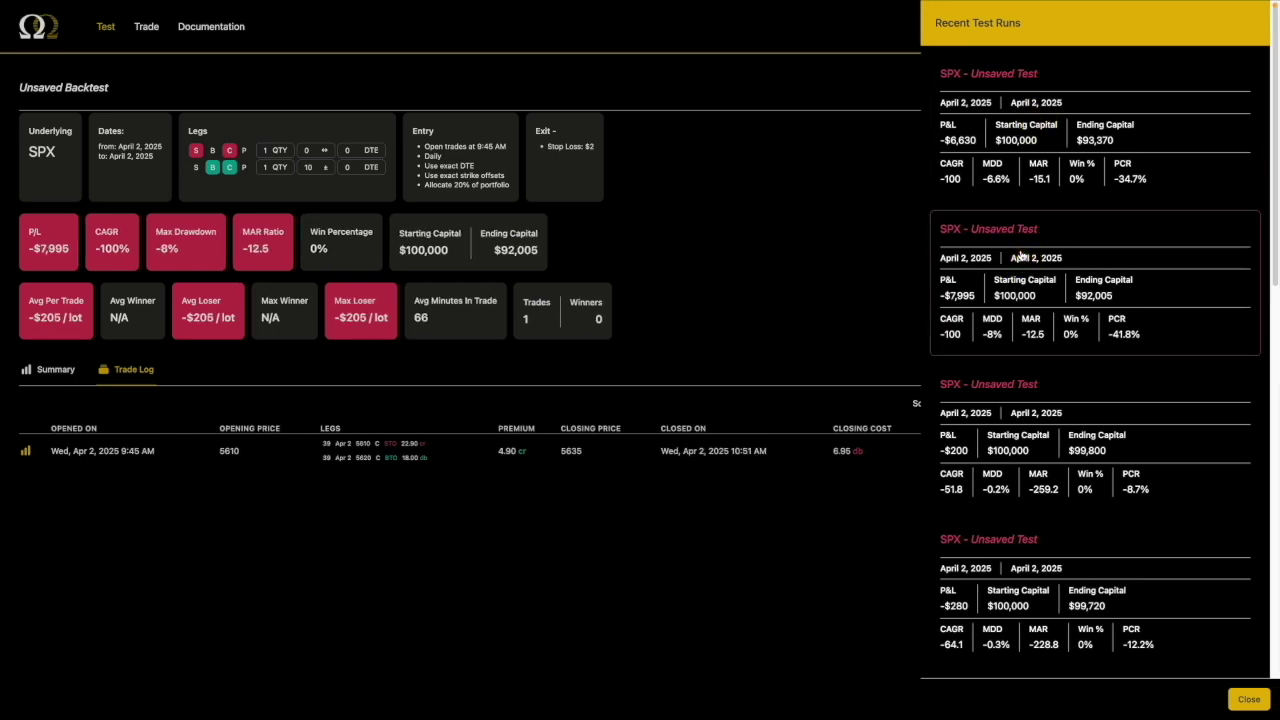
left_click(1030, 125)
- Examine the trailing-stop trade's replay chart from its entry price to its lowest price, and check the closing cost in the trade log
left_click(32, 451)
left_click(30, 451)
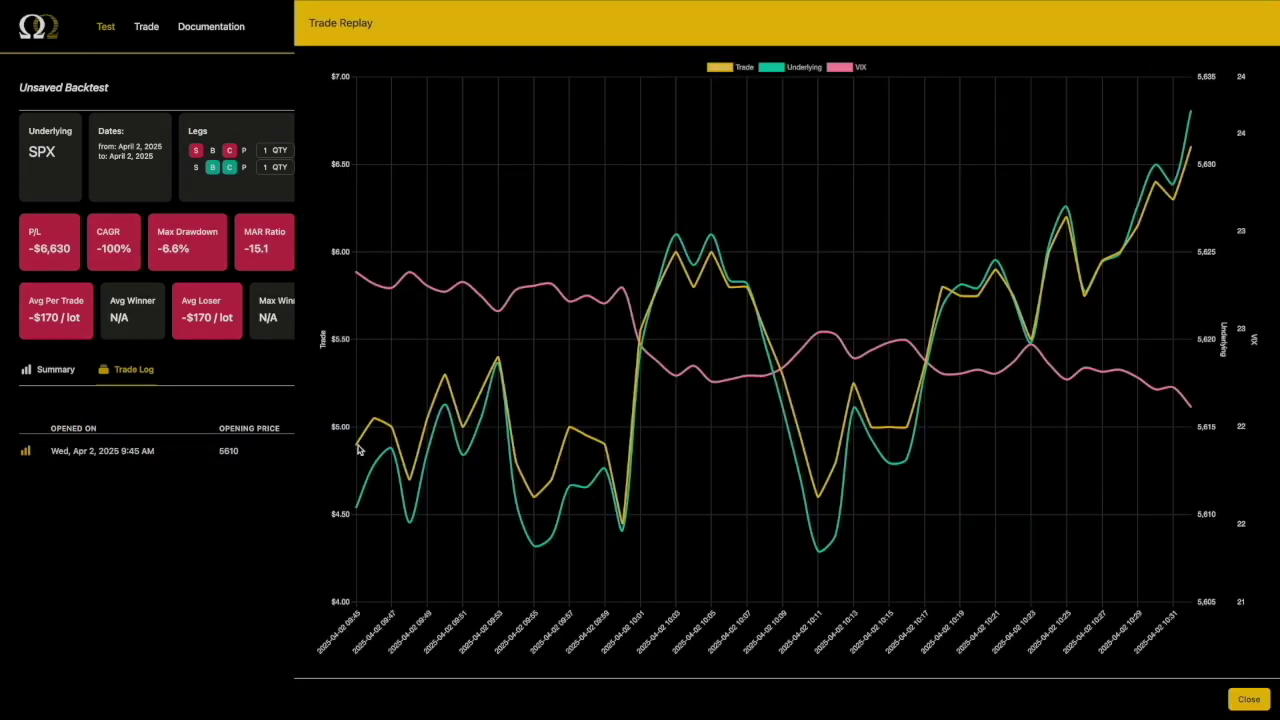
mouse_move(358, 449)
mouse_move(622, 527)
left_click(1249, 699)
left_click_drag(820, 452, 897, 462)
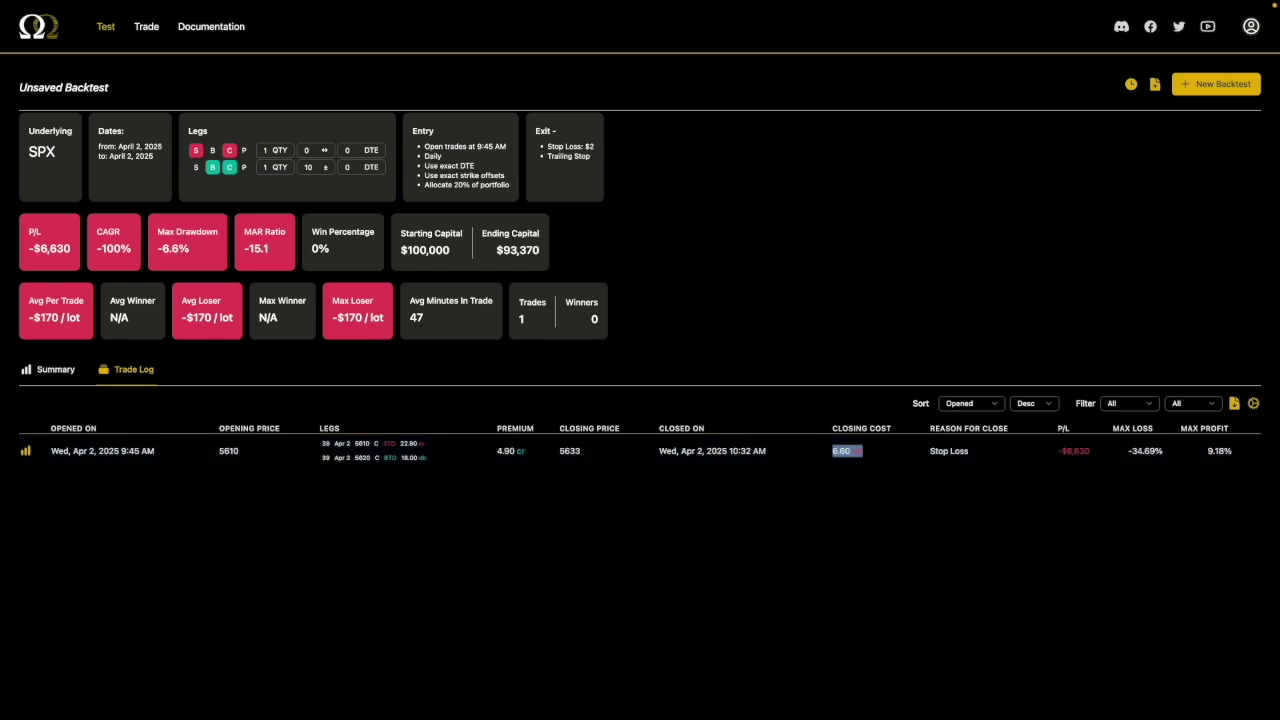
- Enable Cap Non-Opening Losses at Stop Loss for the trailing-stop backtest, run it, and review the trade's replay chart
left_click(1216, 85)
scroll(800, 520, "down", 10)
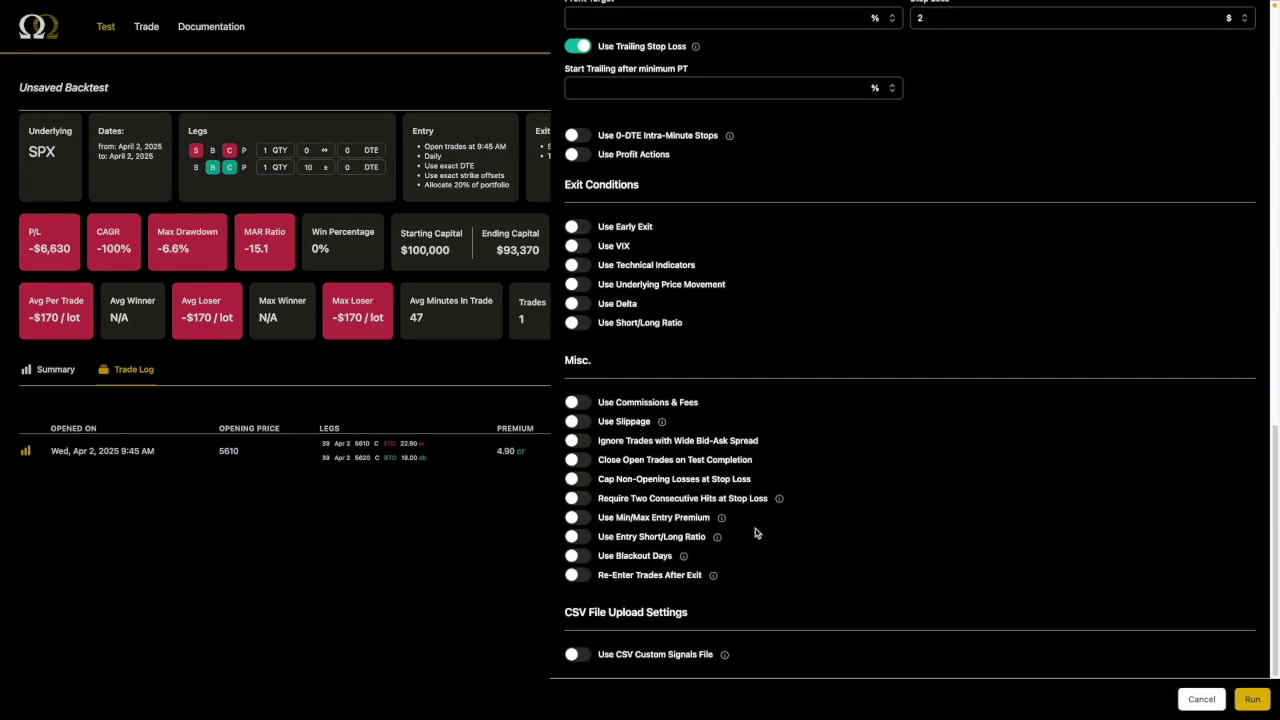
left_click(585, 478)
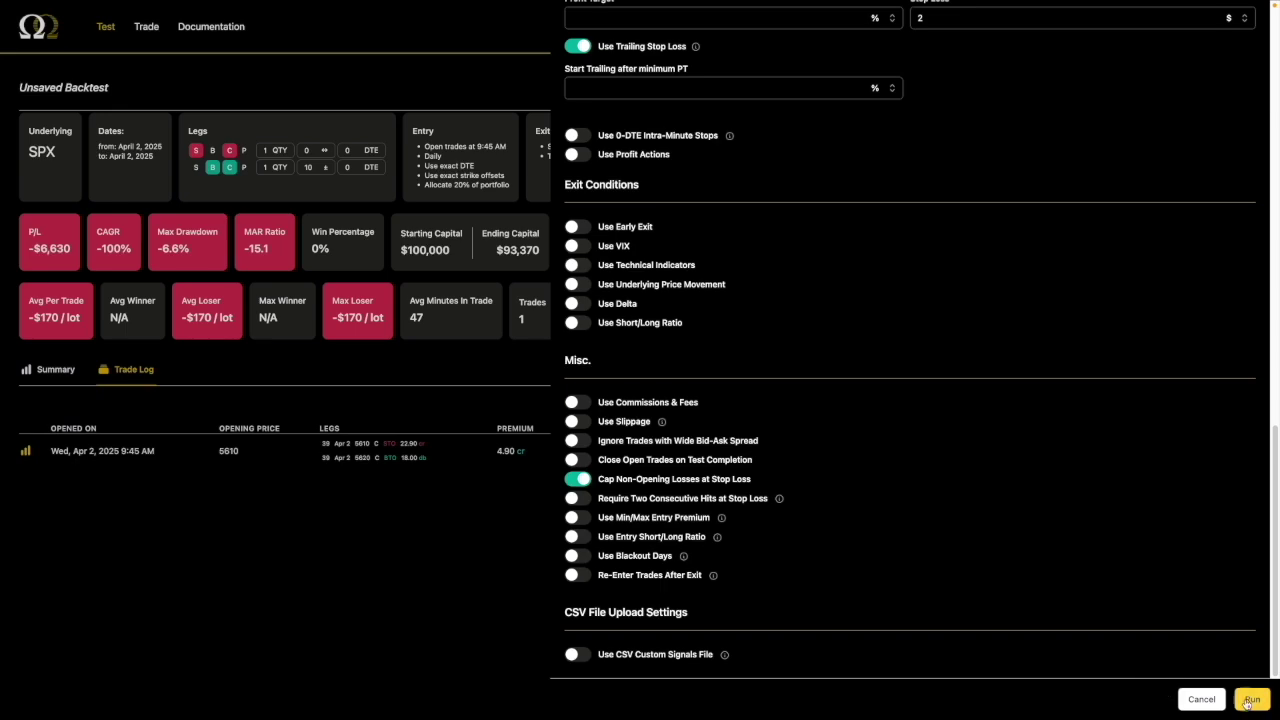
left_click(1251, 699)
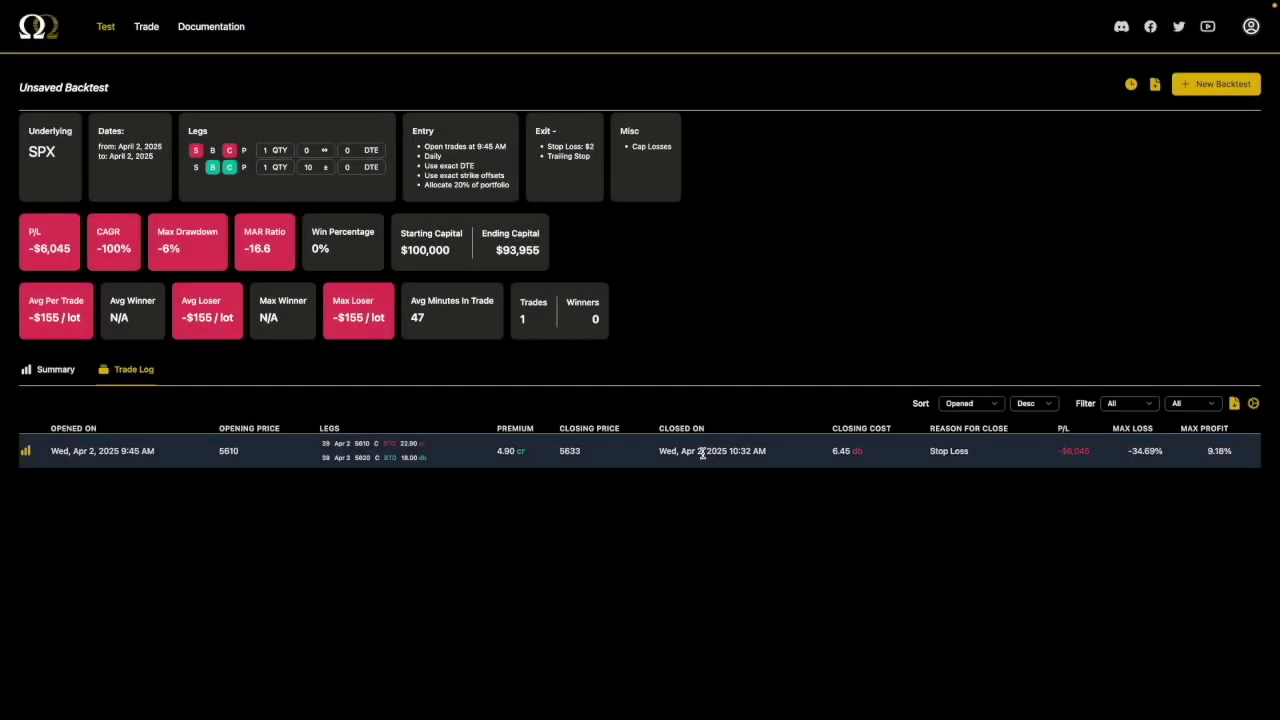
left_click(30, 451)
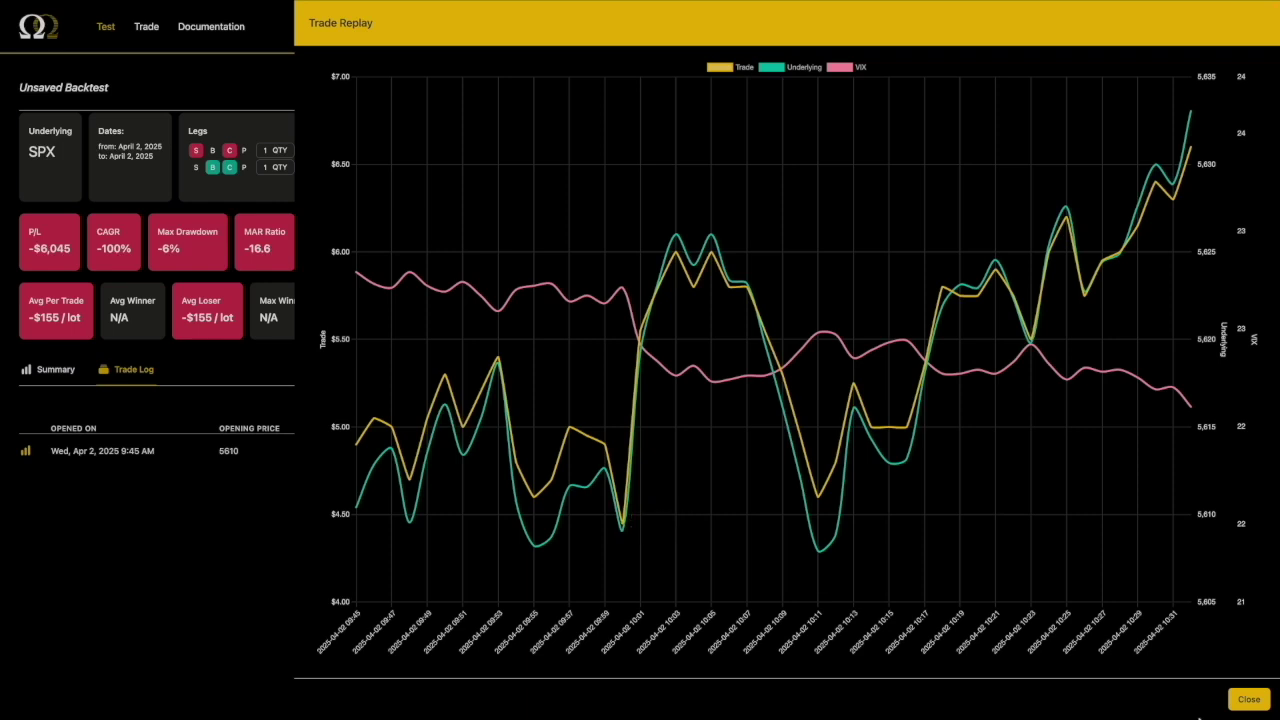
left_click(1246, 699)
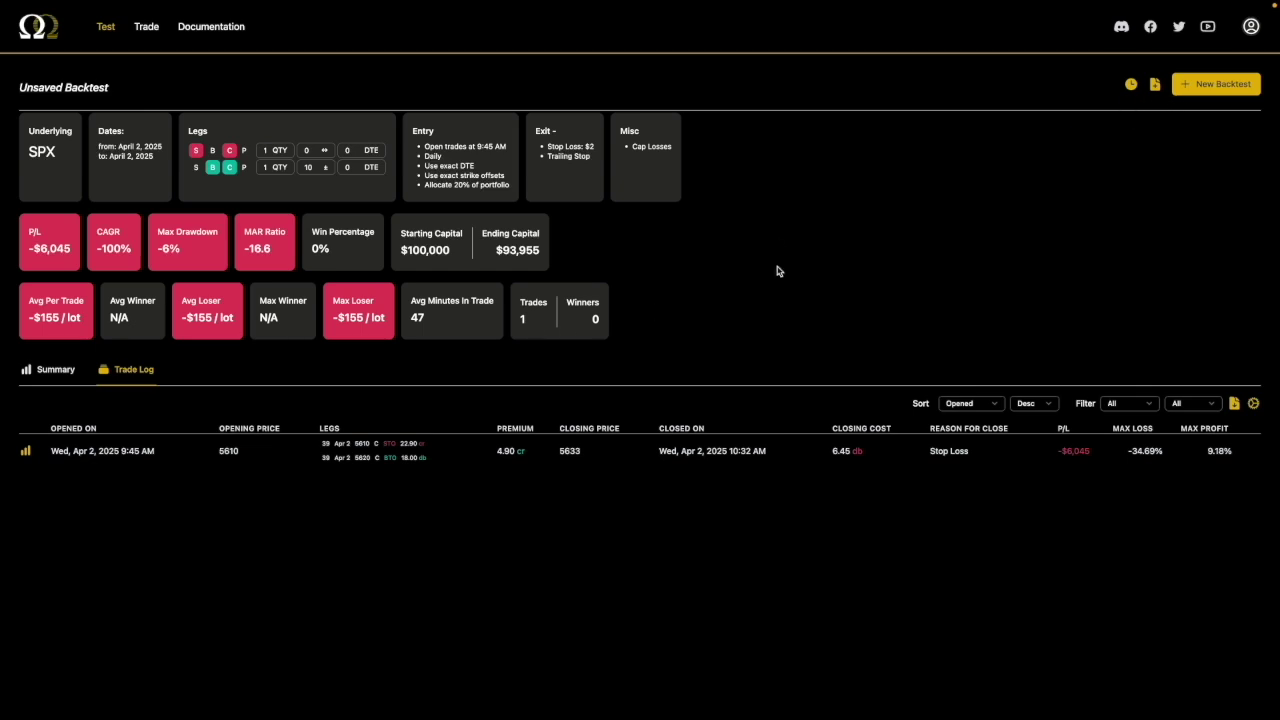
- Try the $2 stop loss without the trailing or per-leg stop in a new backtest draft
left_click(1192, 86)
scroll(857, 409, "down", 10)
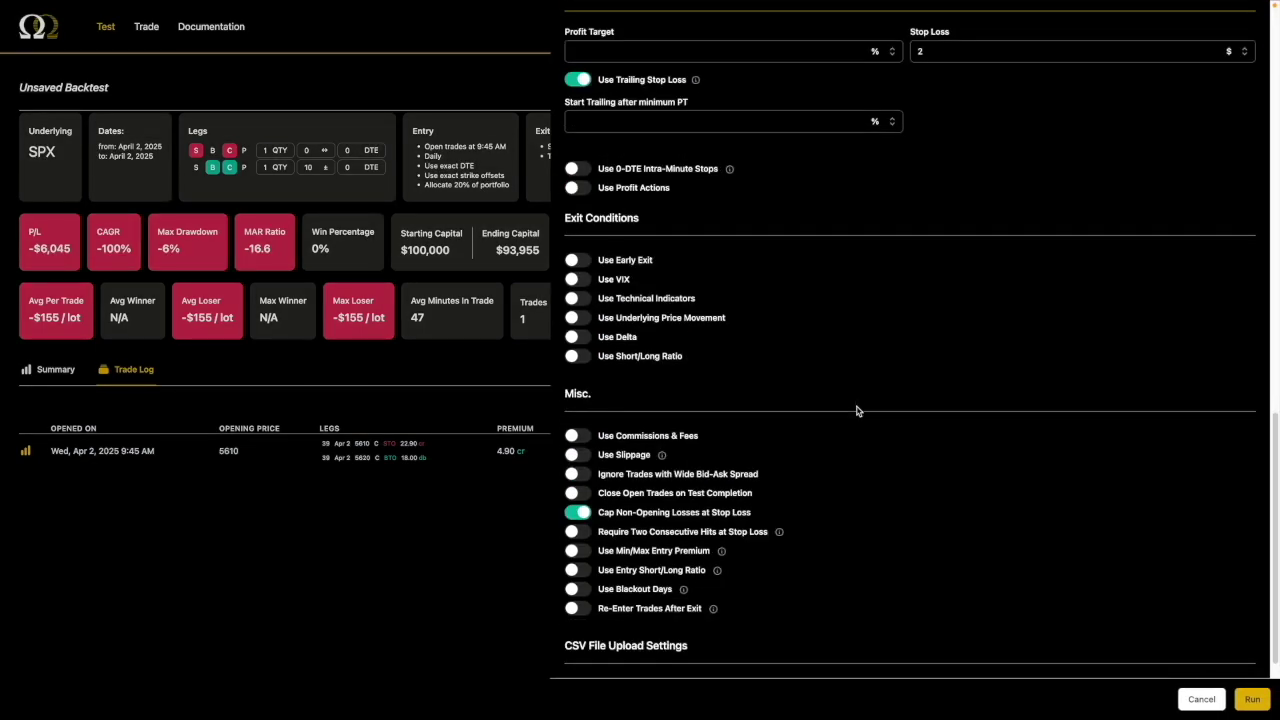
scroll(651, 420, "up", 8)
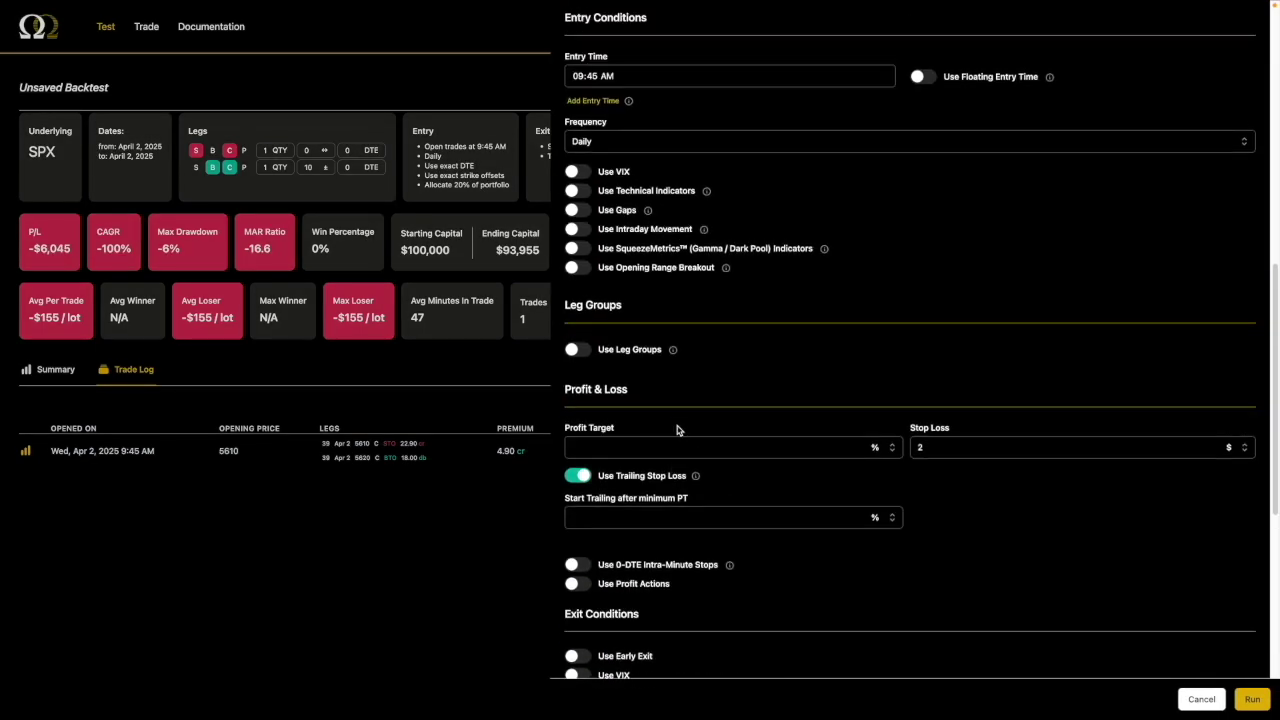
left_click(996, 448)
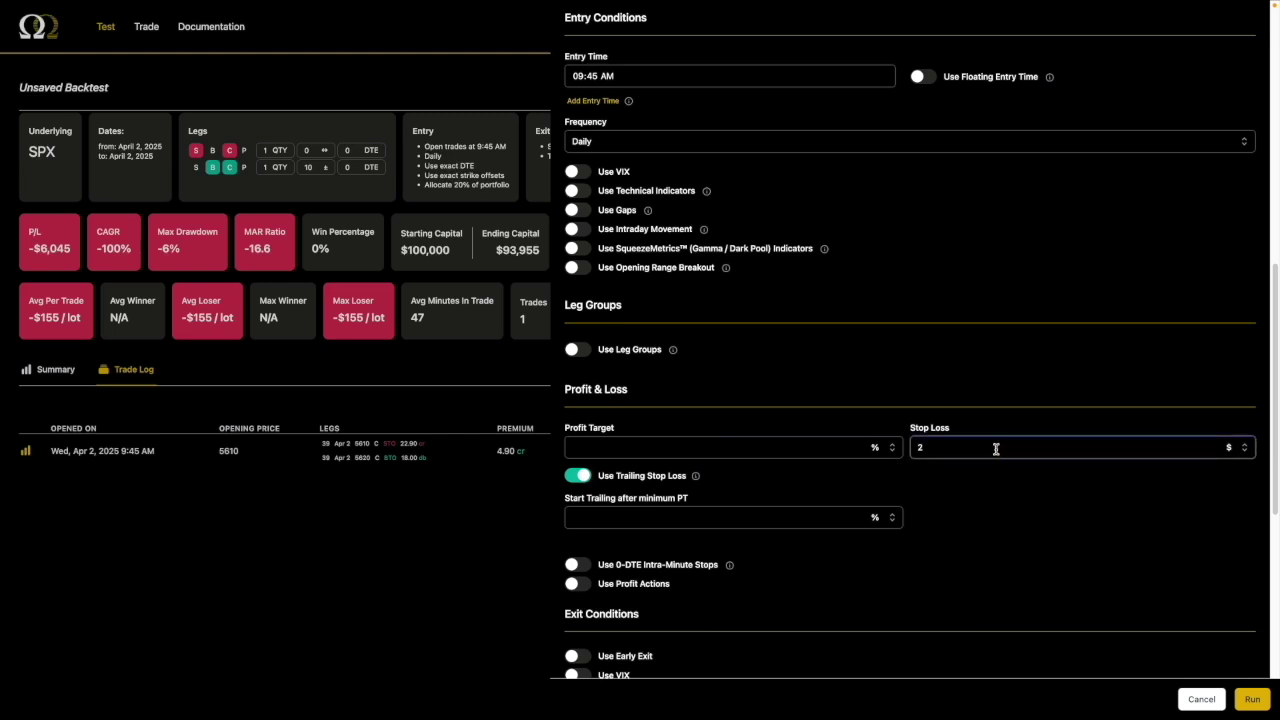
left_click(578, 477)
left_click(578, 481)
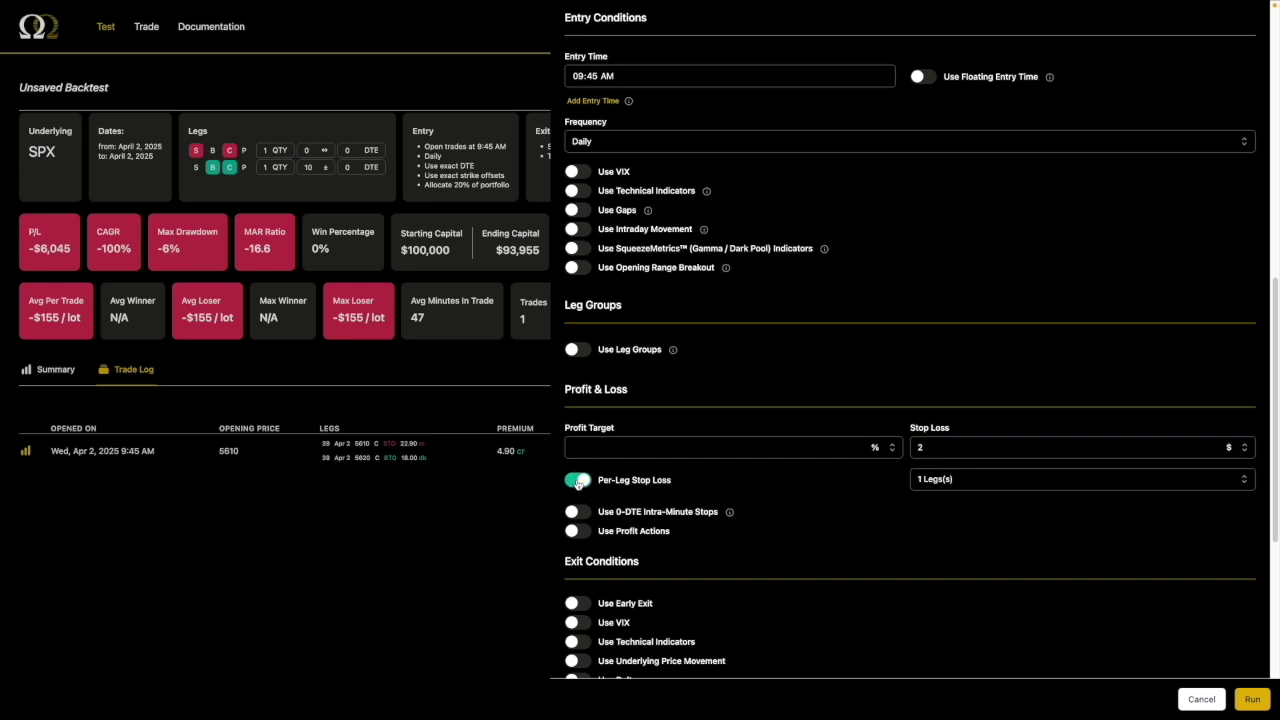
left_click(577, 481)
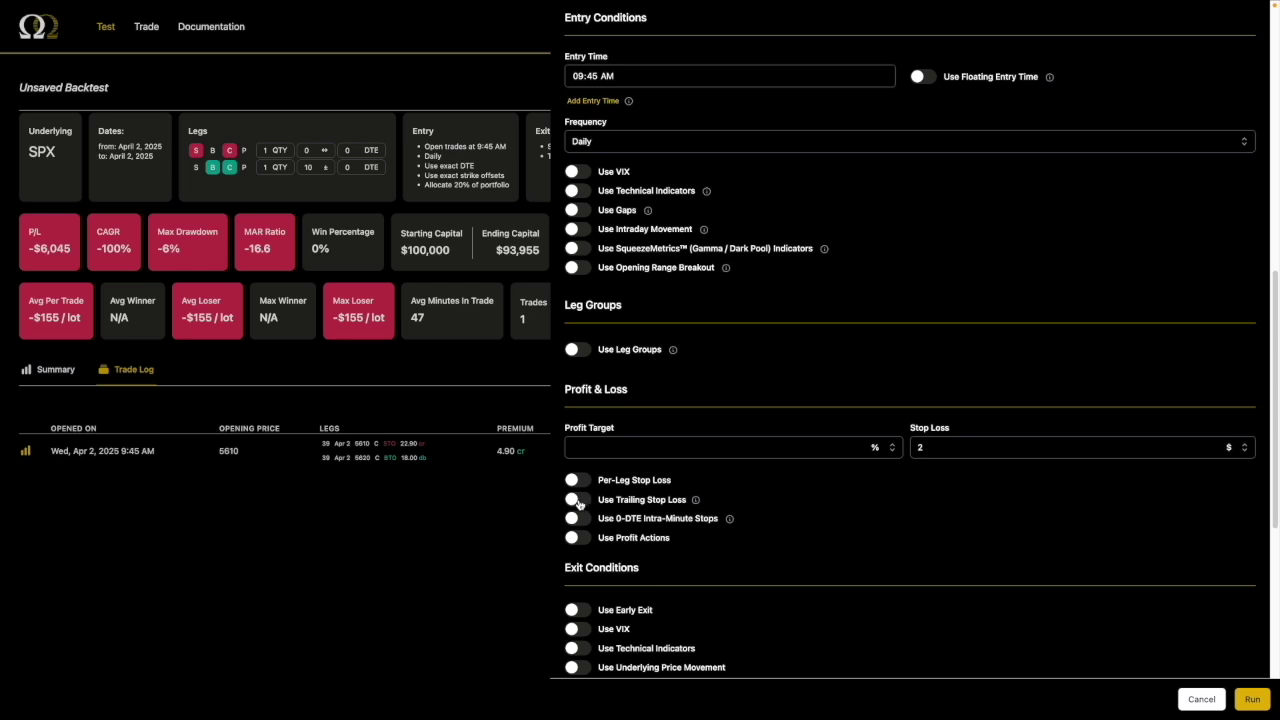
- Try Use 0-DTE Intra-Minute Stops with the NBBO-Only price source in the draft, check its explanation, and discard the draft
mouse_move(727, 521)
left_click(578, 519)
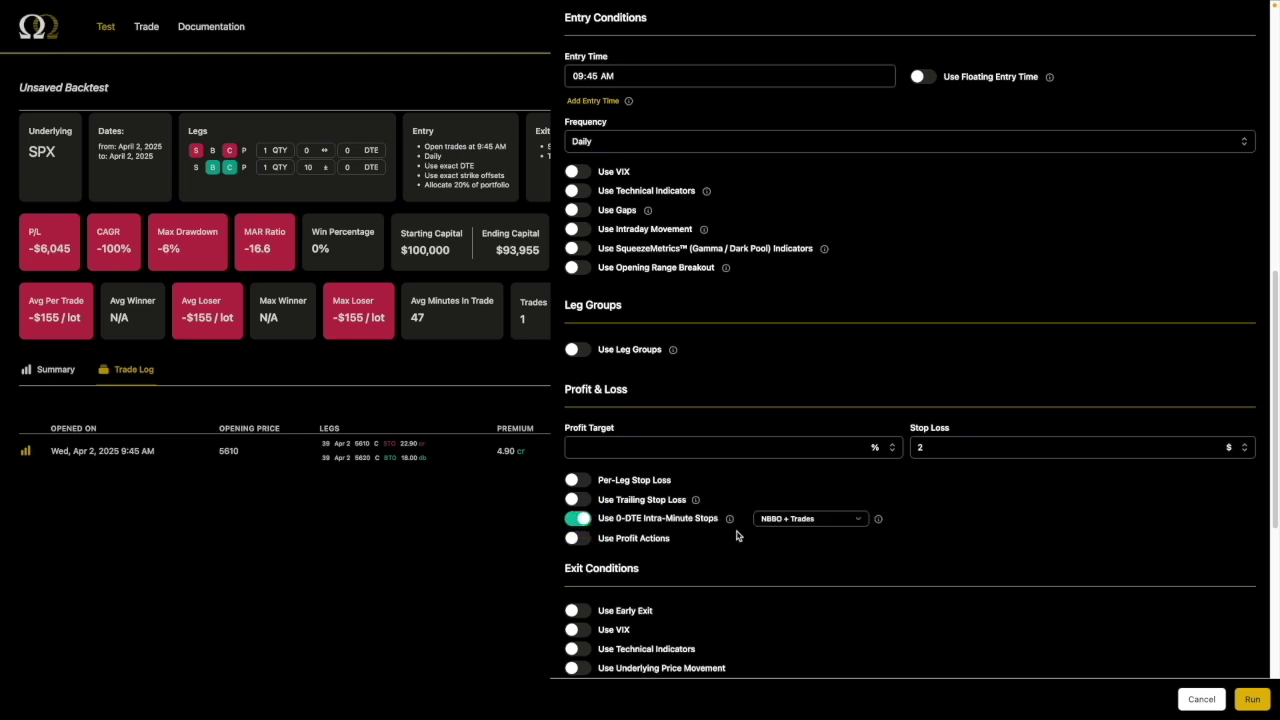
left_click(801, 521)
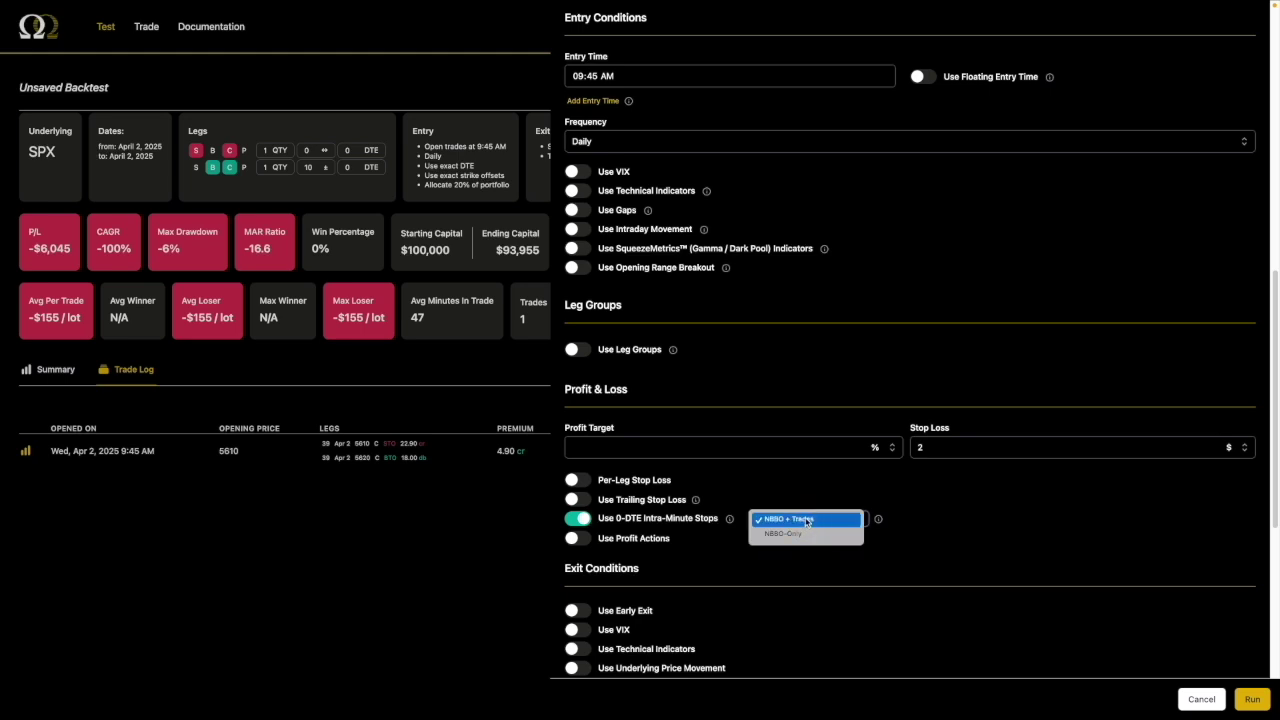
left_click(800, 533)
mouse_move(878, 519)
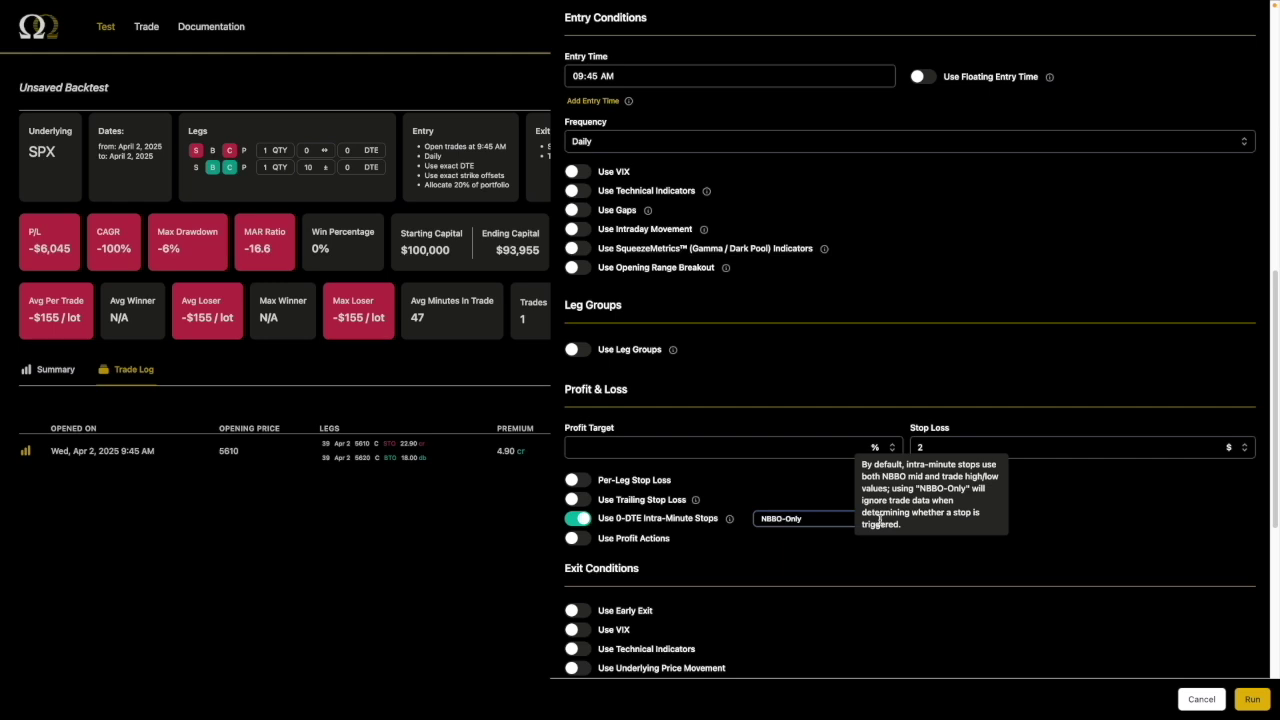
left_click(765, 518)
left_click(813, 510)
key("Escape")
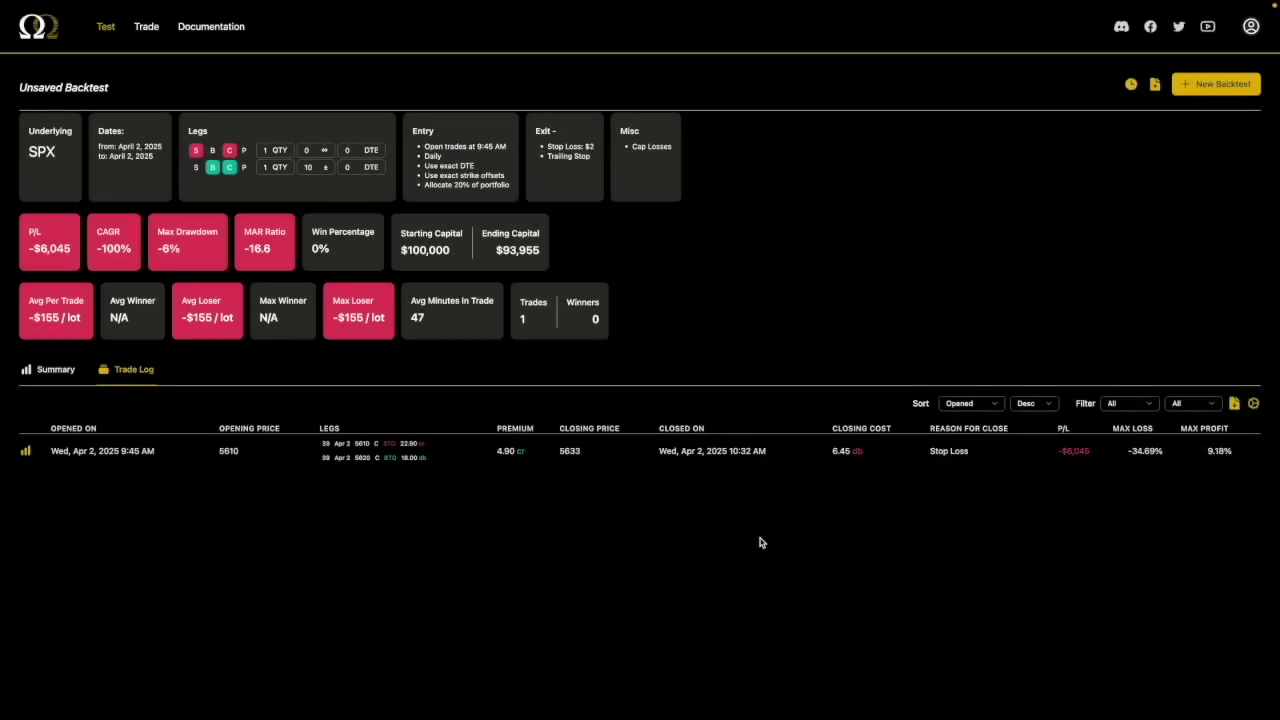
- Reopen the recent uncapped trailing-stop run and check the trade's closing time in the trade log
left_click(1195, 88)
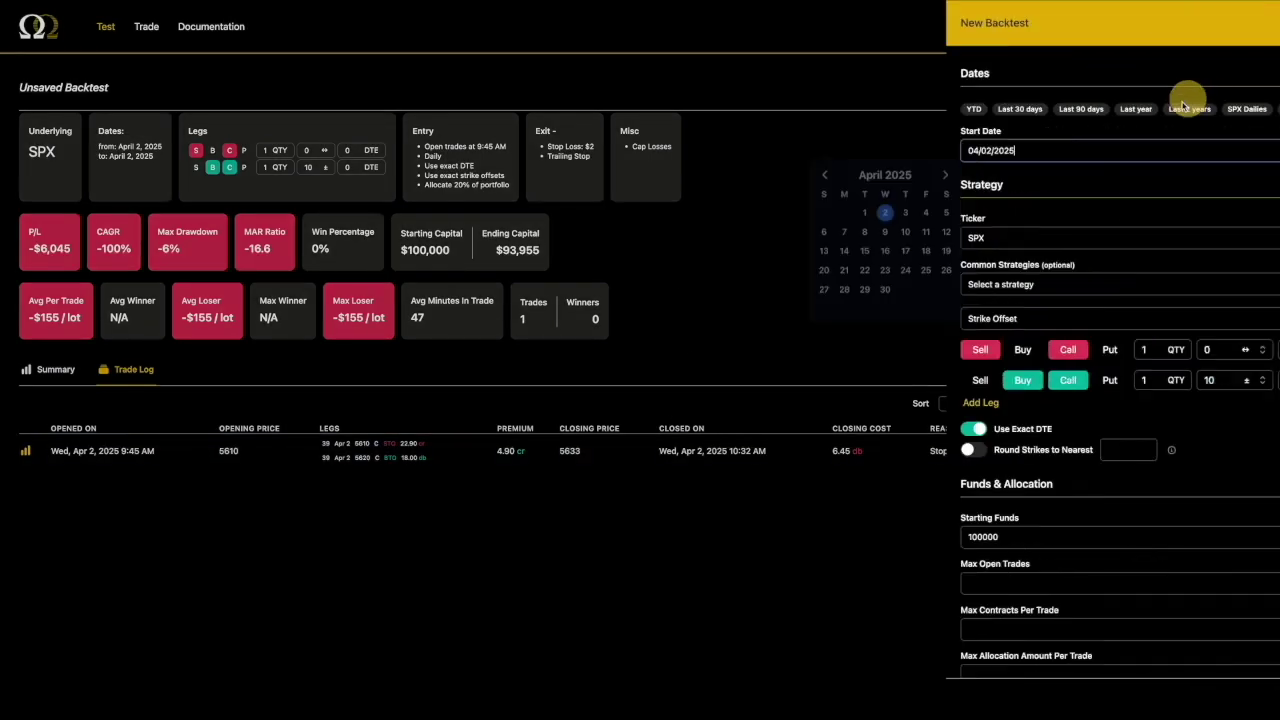
left_click(474, 371)
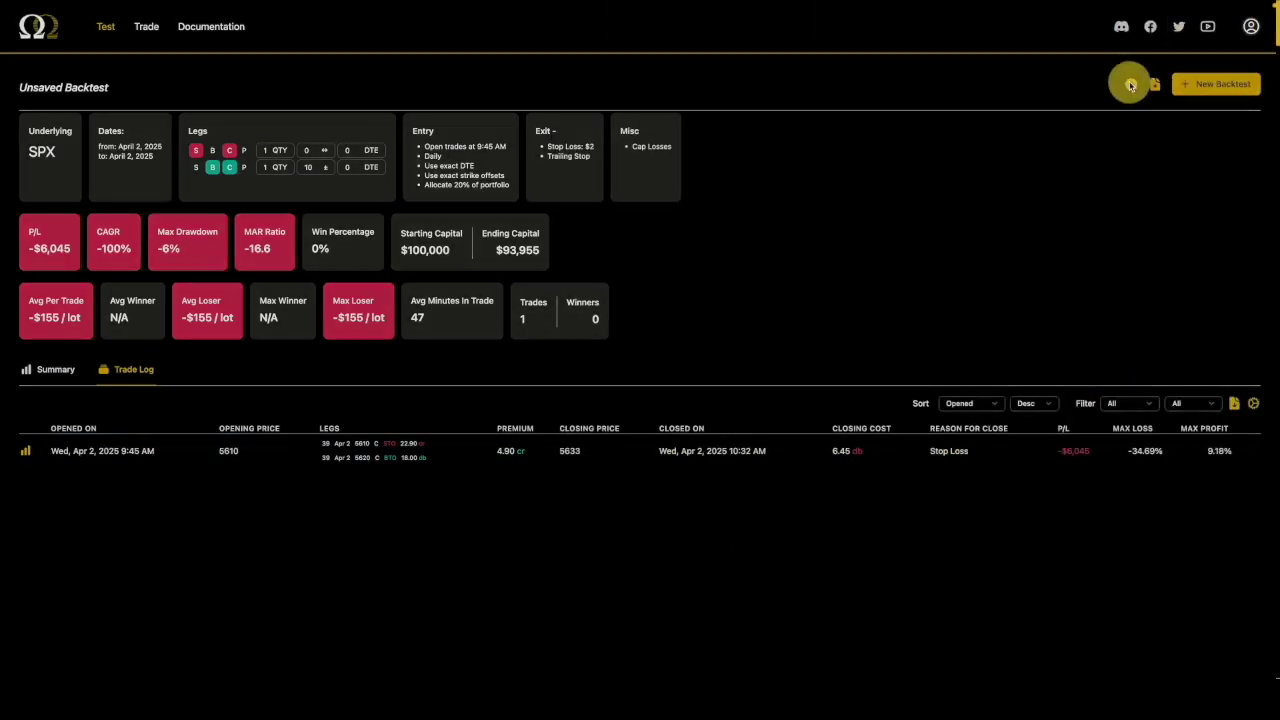
left_click(1130, 85)
left_click(1063, 305)
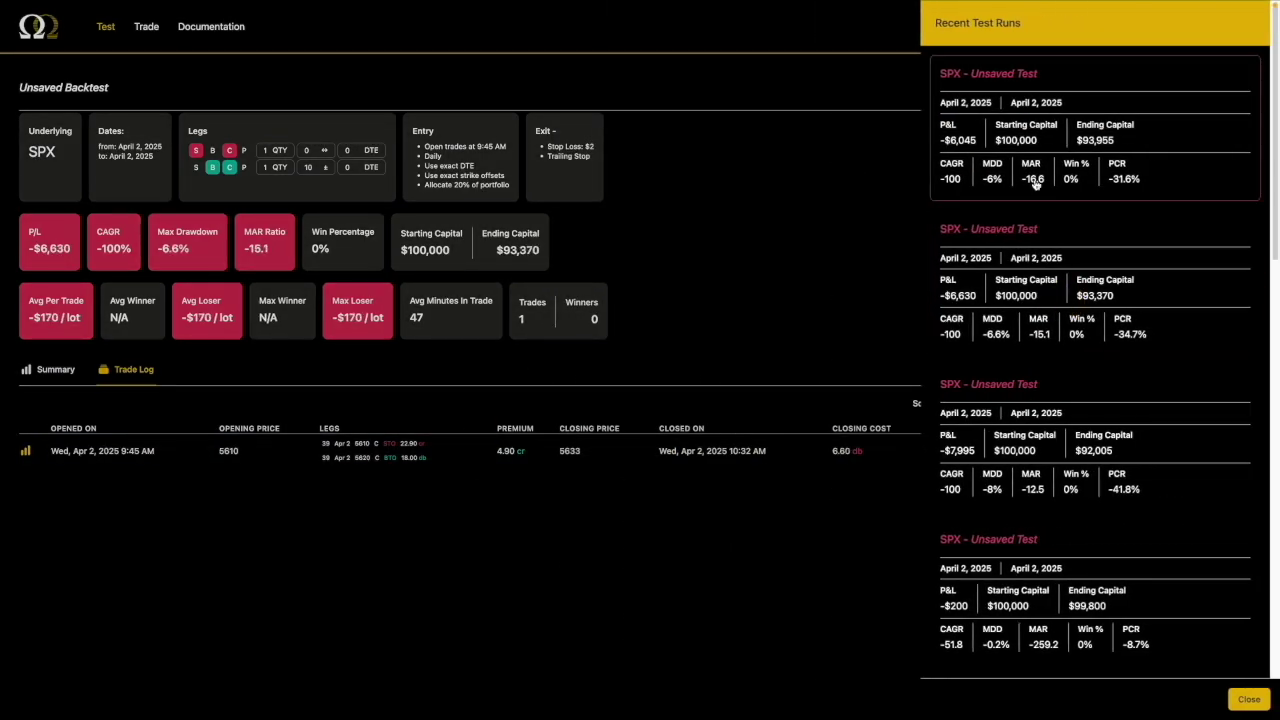
left_click(710, 314)
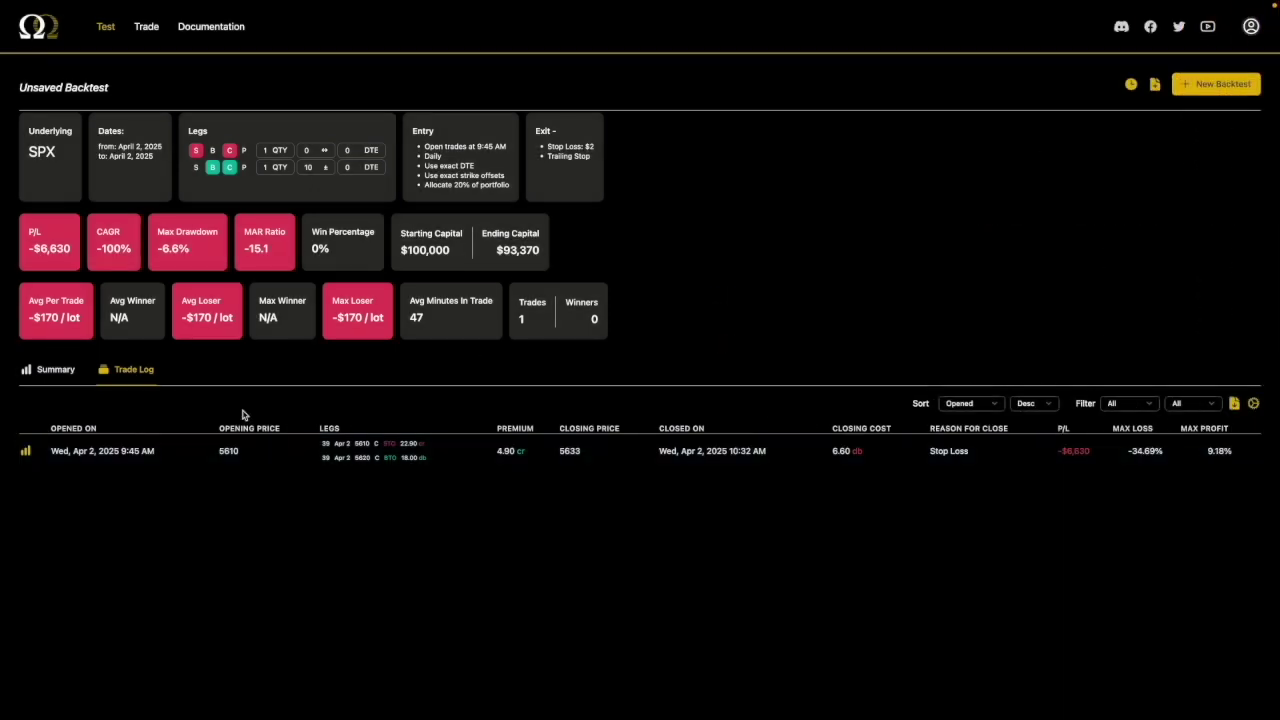
left_click_drag(649, 454, 809, 449)
left_click(805, 449)
- Disable Use Trailing Stop Loss in a new $2 stop backtest, run it, and check the trade's closing time and cost
left_click(1216, 84)
scroll(899, 397, "down", 15)
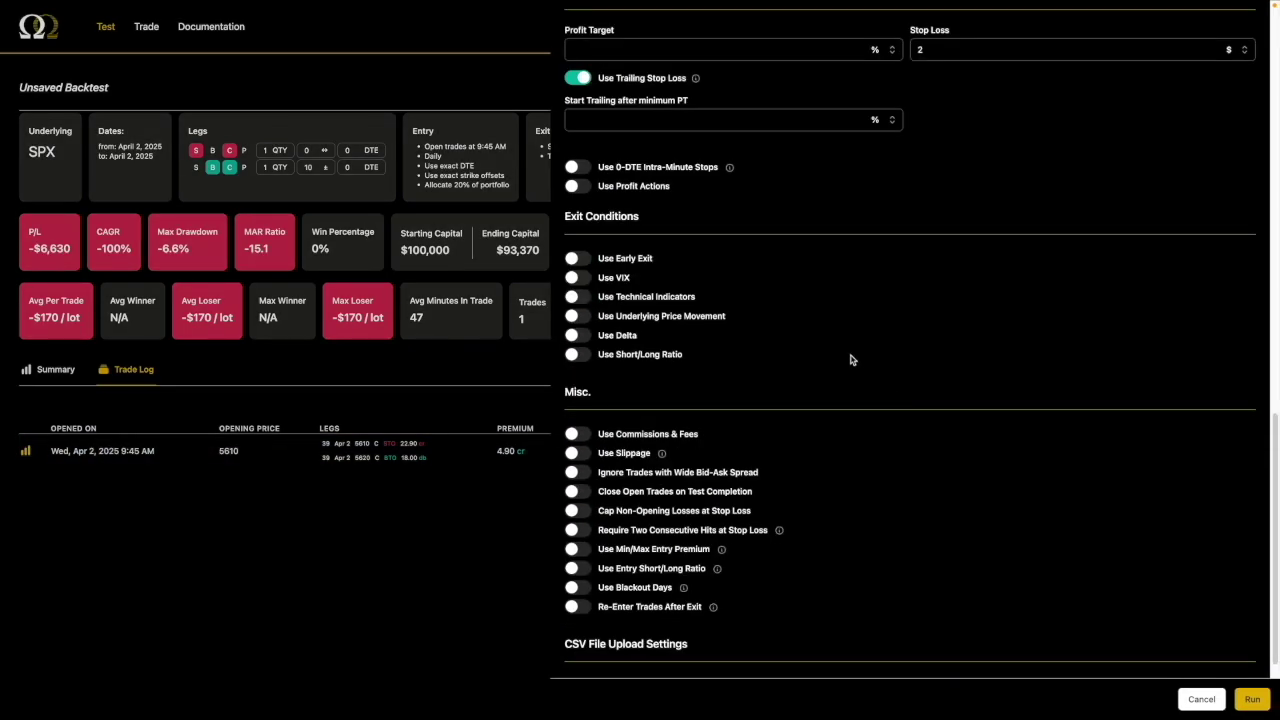
scroll(855, 362, "up", 3)
left_click(576, 325)
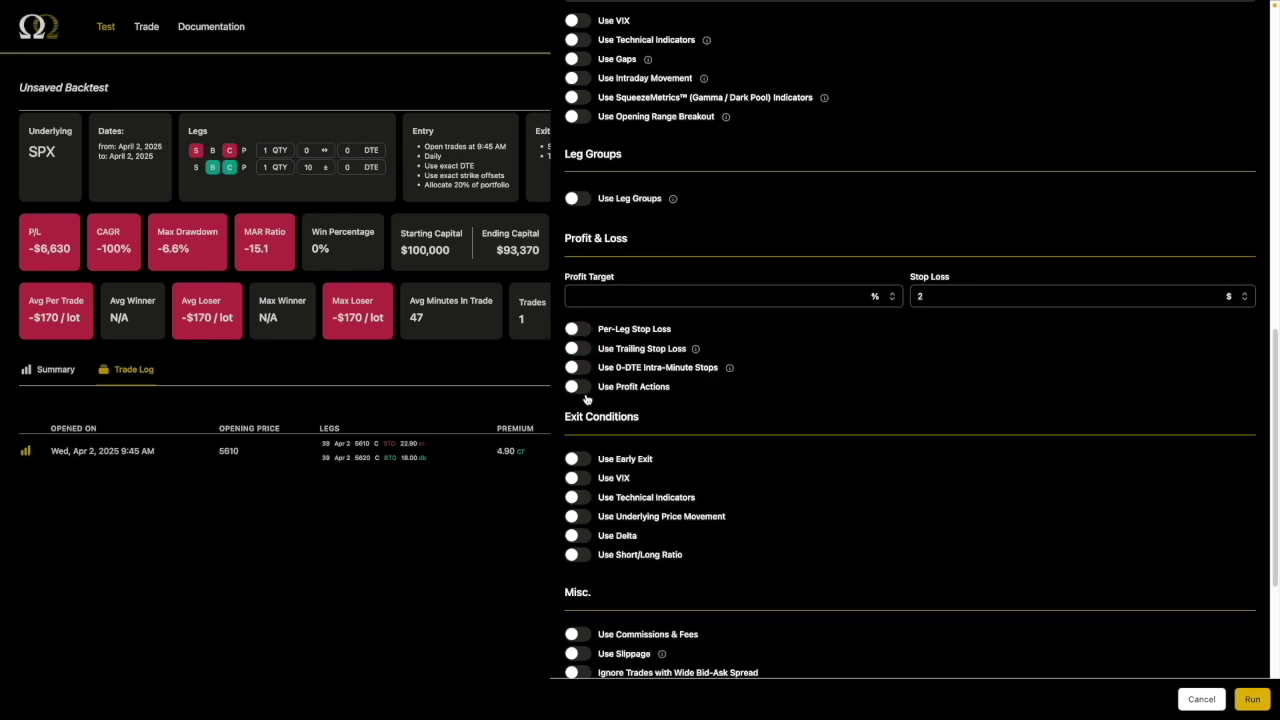
left_click(1252, 699)
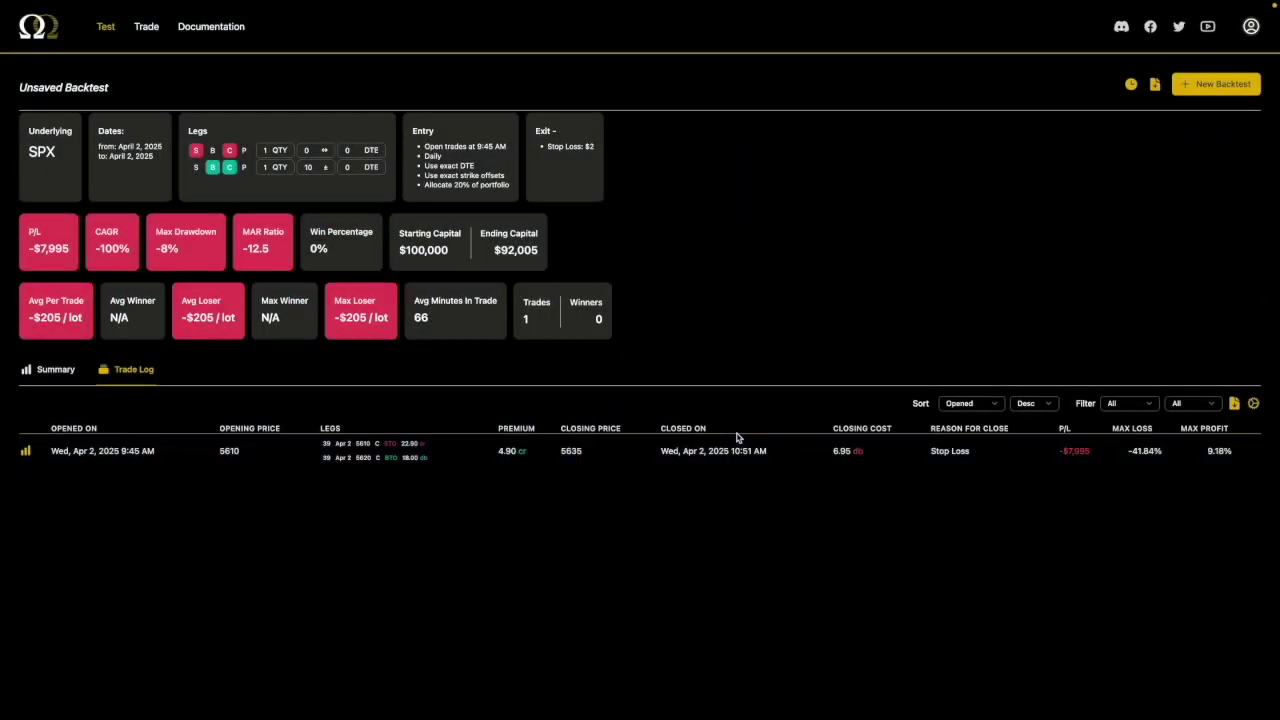
left_click_drag(668, 451, 849, 455)
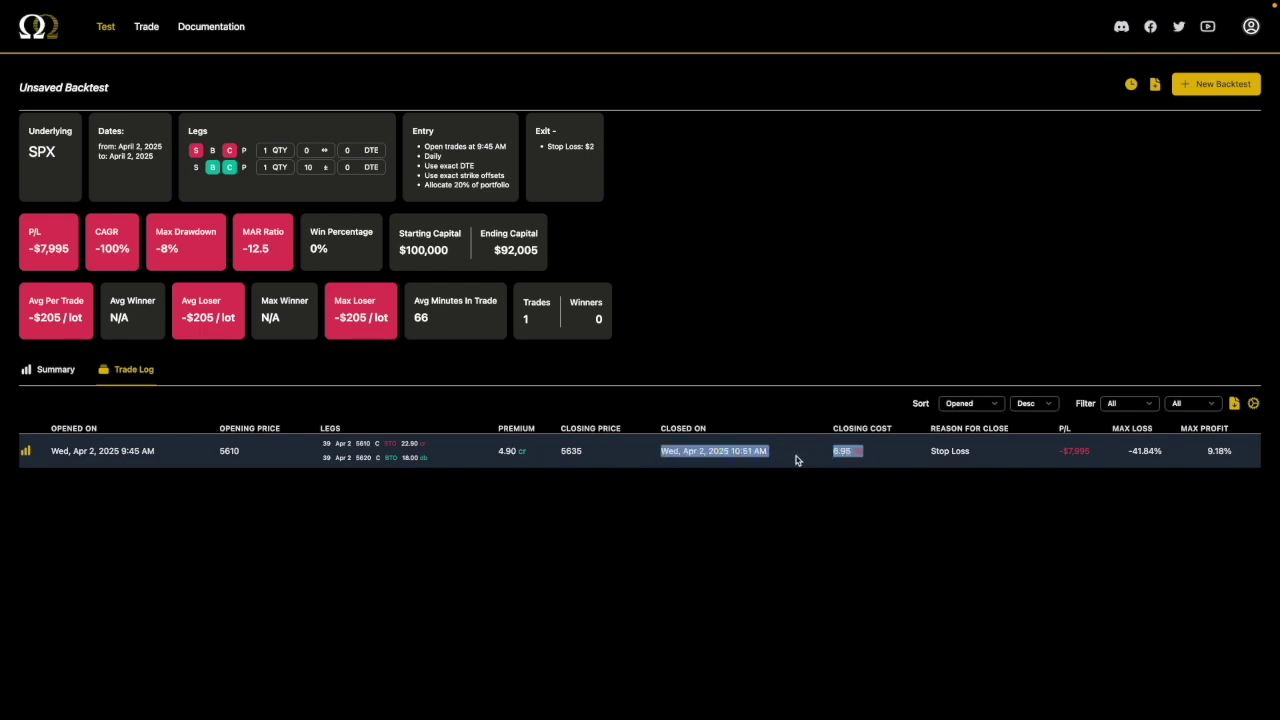
- Enable Use 0-DTE Intra-Minute Stops with NBBO + Trades in a new $2 stop backtest and run it without a trailing stop
left_click(460, 158)
scroll(909, 403, "down", 5)
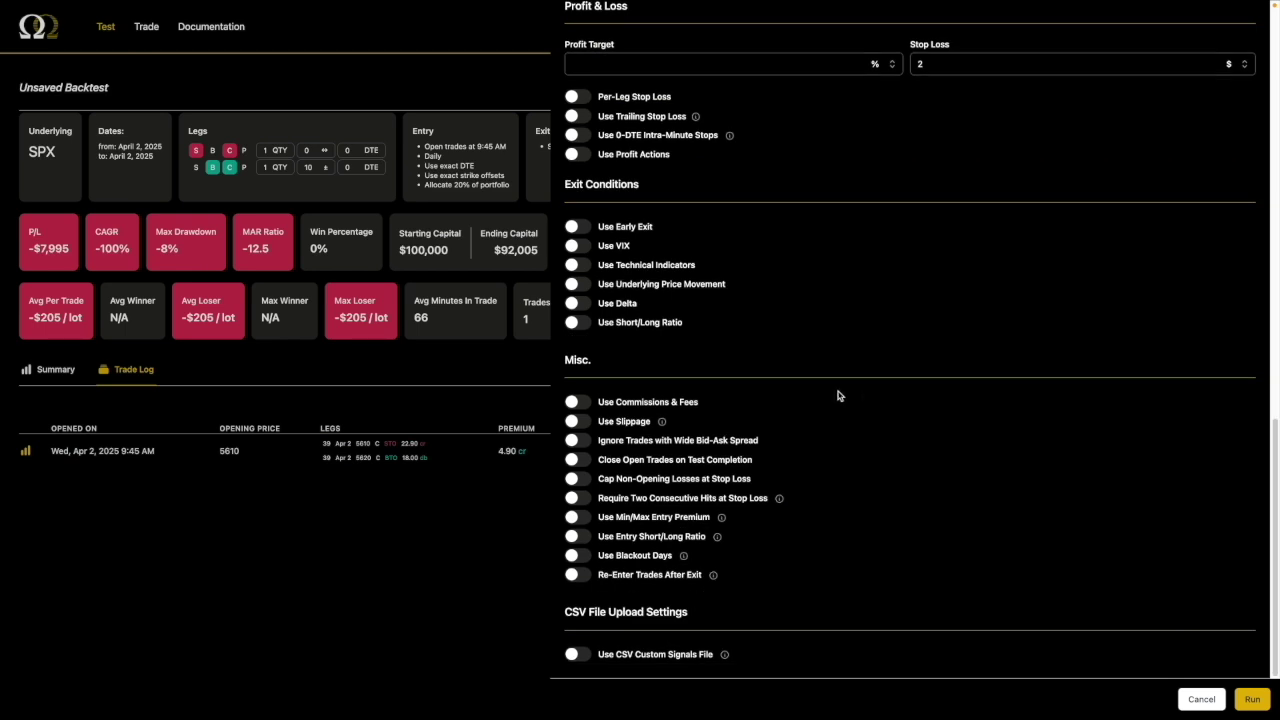
left_click(577, 116)
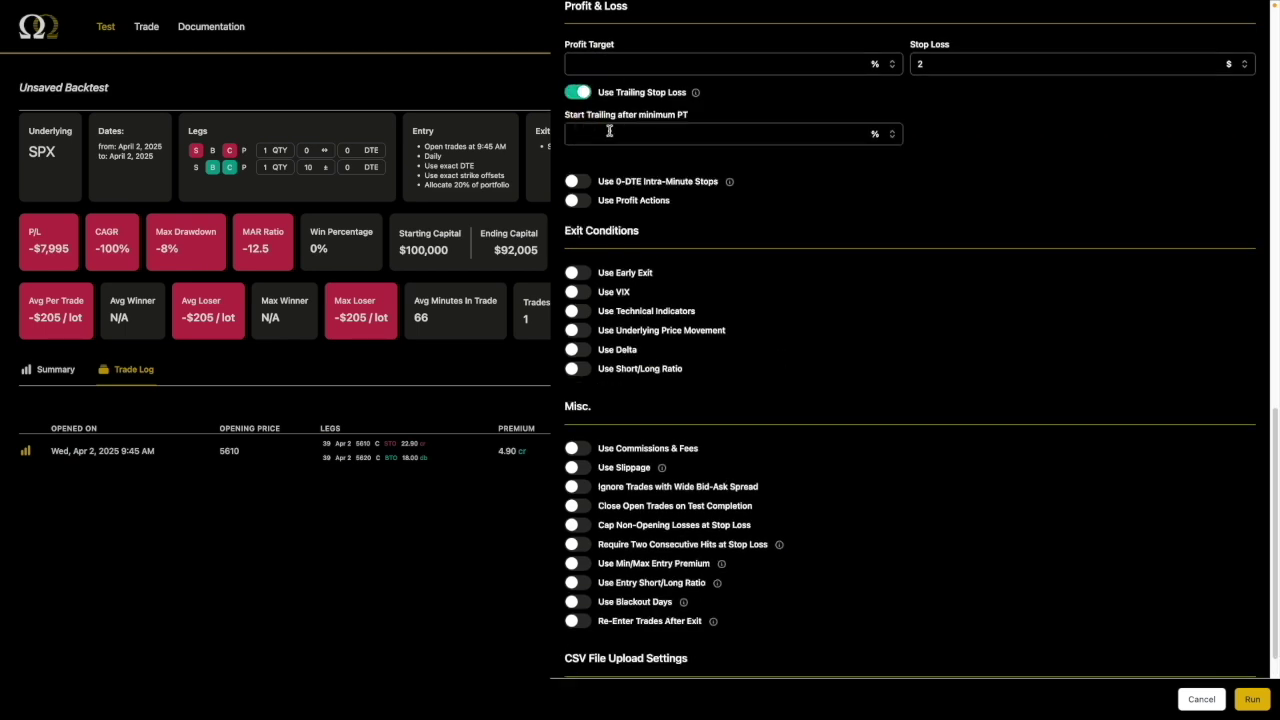
left_click(580, 92)
left_click(580, 135)
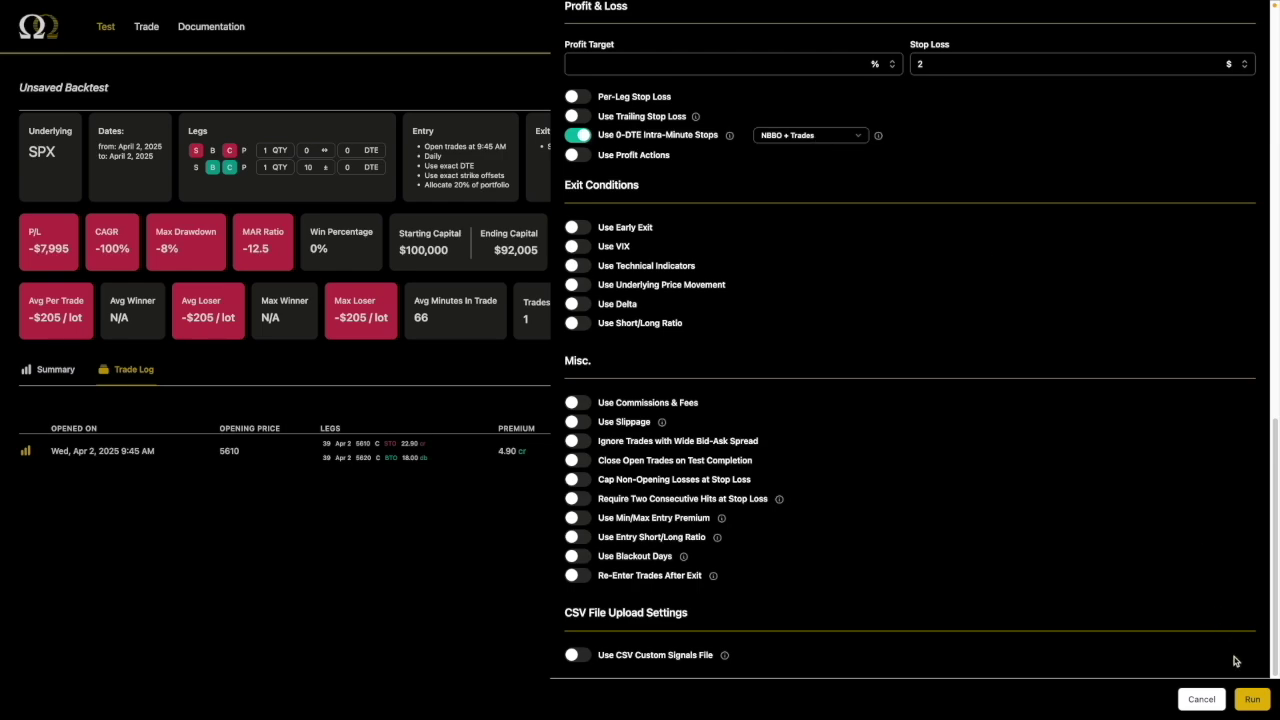
left_click(1252, 699)
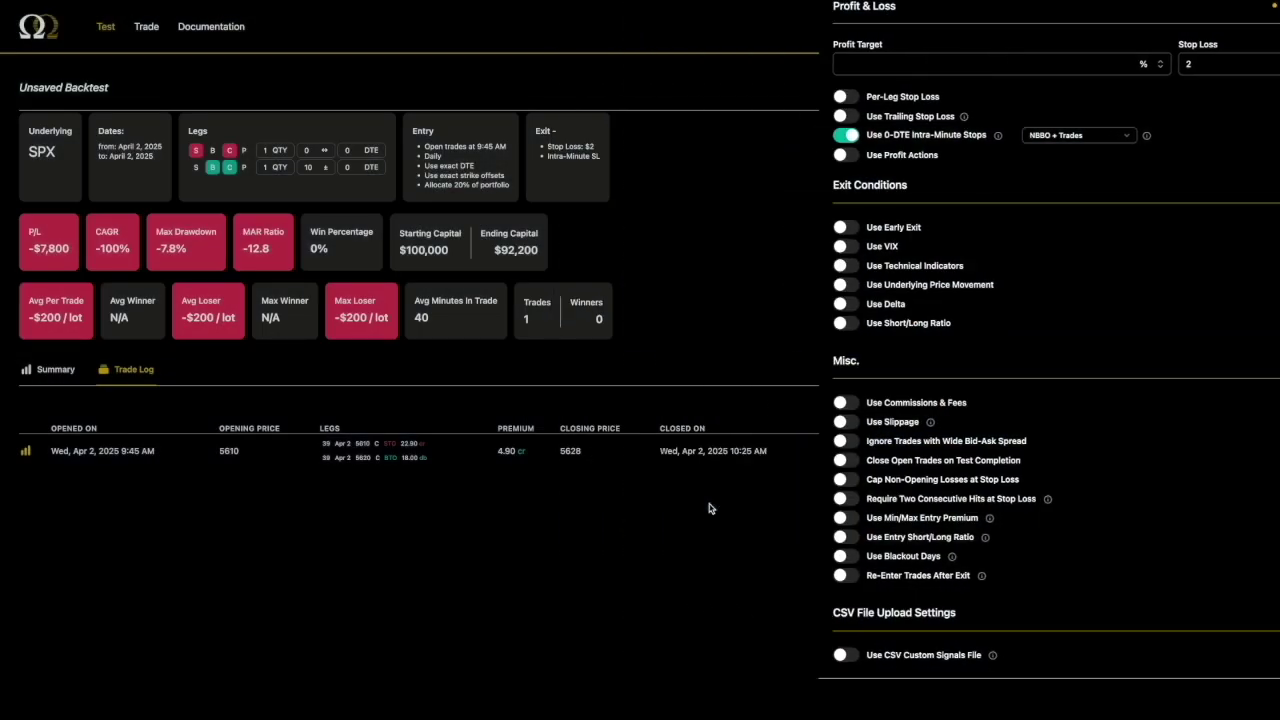
- Examine the intra-minute stop trade's closing time and cost in the trade log, and review its replay chart
left_click_drag(654, 451, 798, 463)
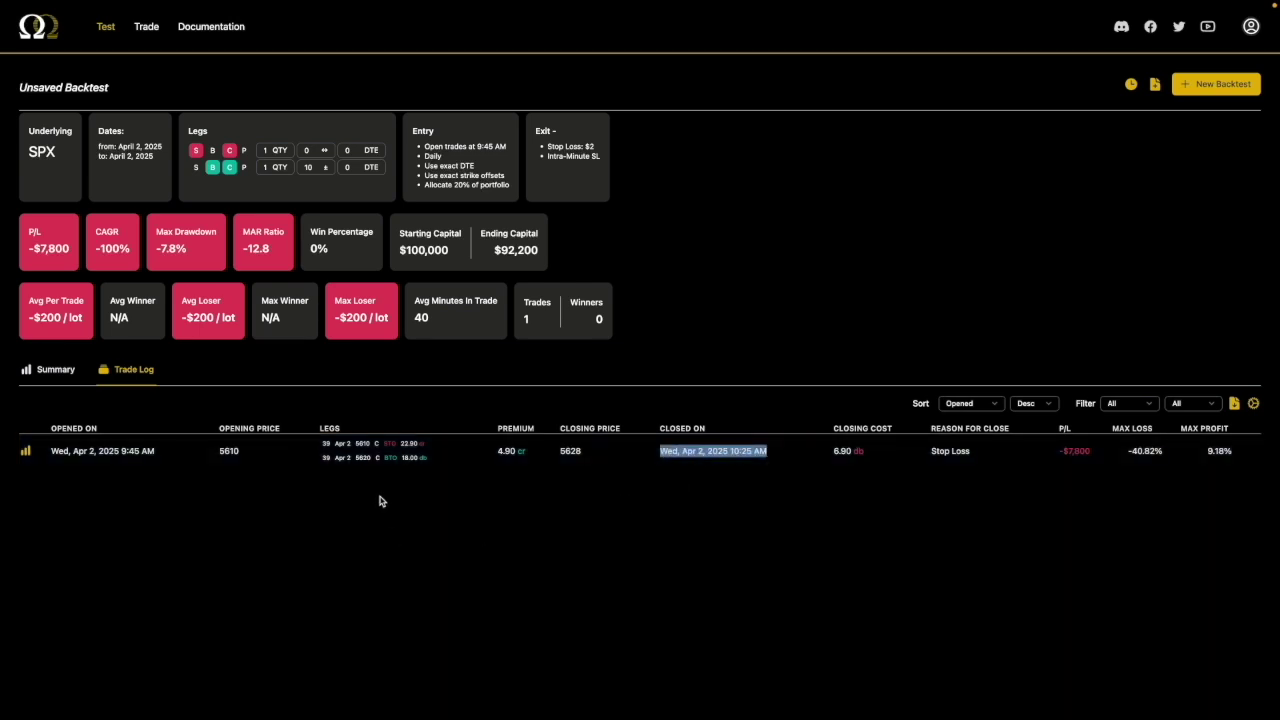
left_click_drag(832, 452, 1027, 489)
left_click(1027, 489)
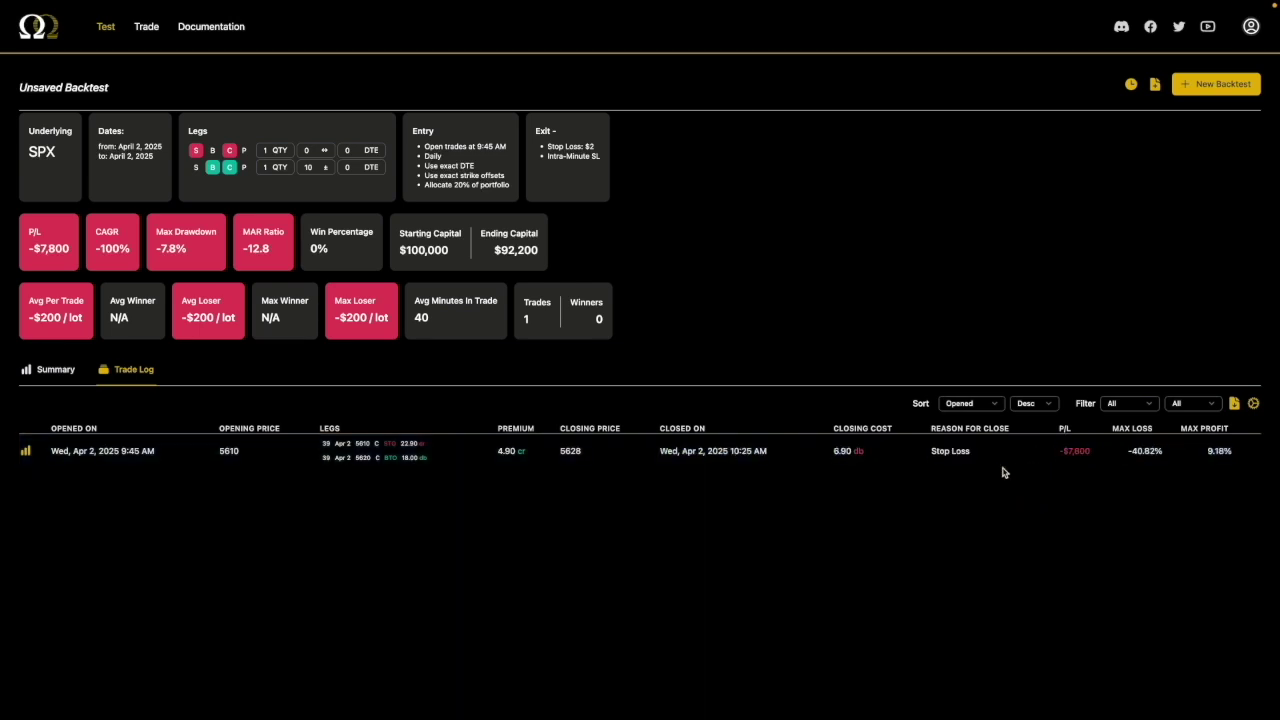
triple_click(765, 450)
left_click(760, 450)
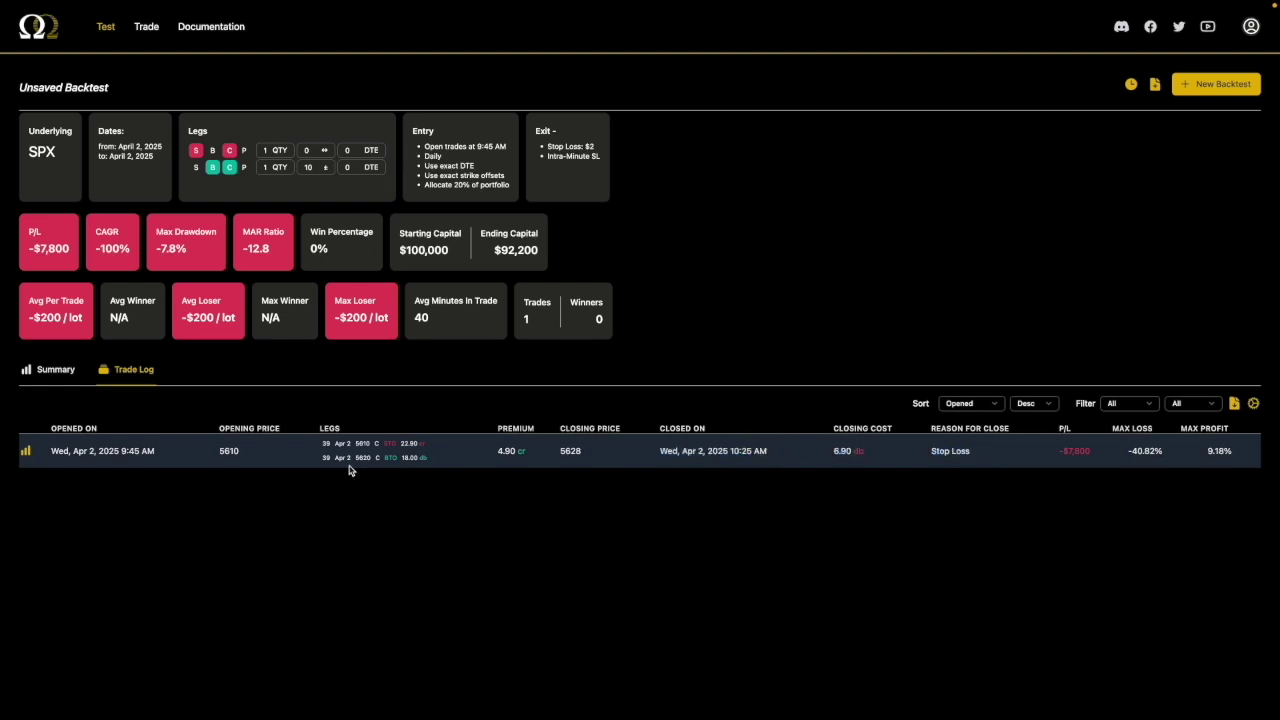
left_click(26, 452)
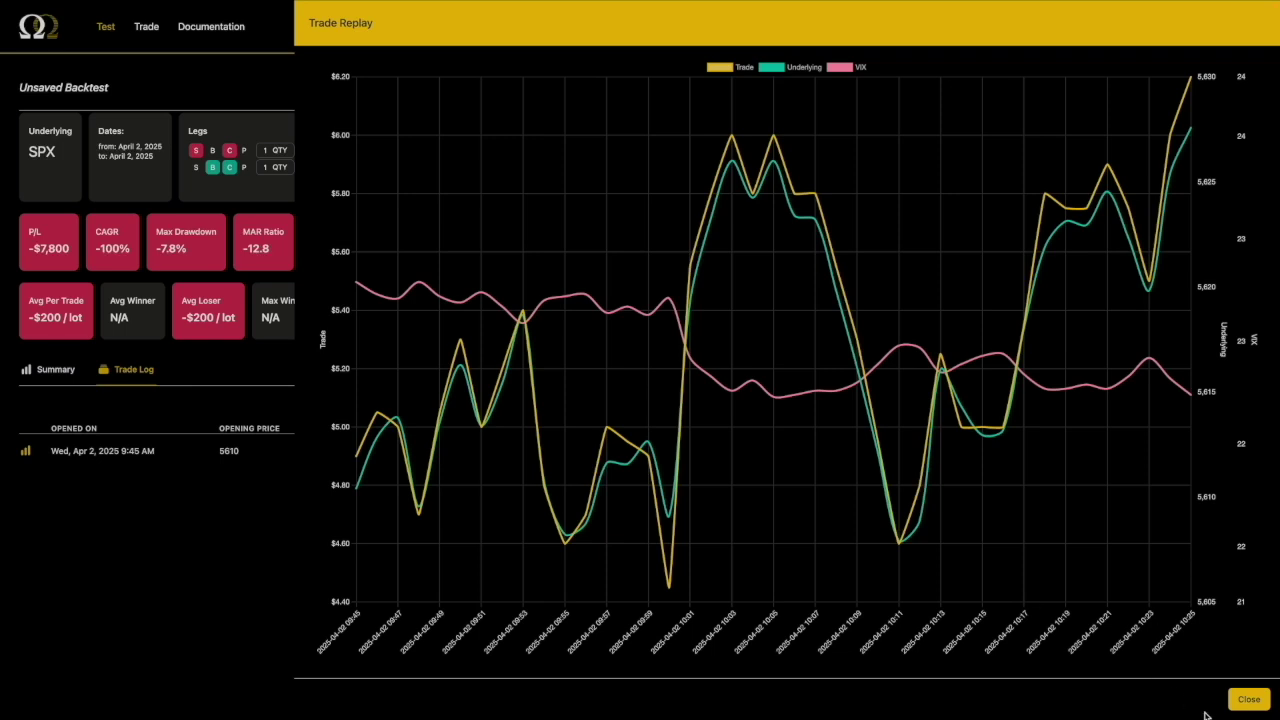
left_click(1246, 699)
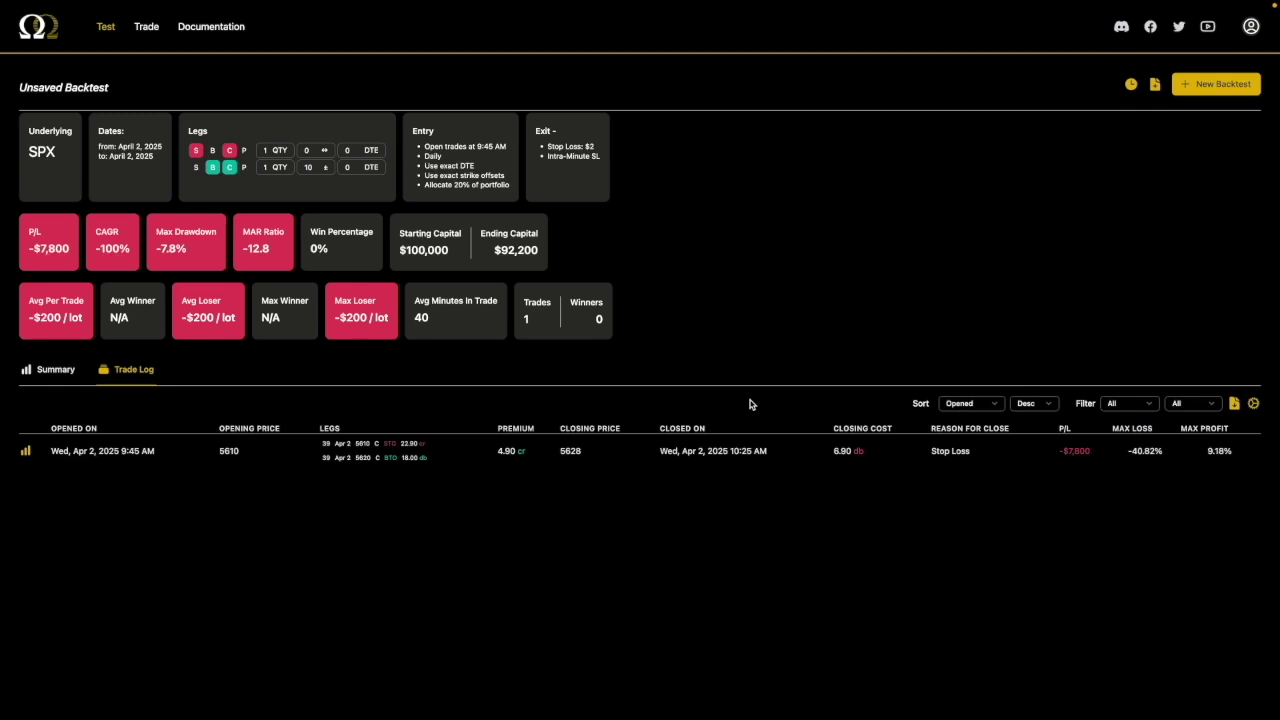
- Enable Use Slippage in a new intra-minute stop backtest and set the Stop Loss Slippage to $0.35
left_click(1216, 84)
scroll(820, 471, "down", 10)
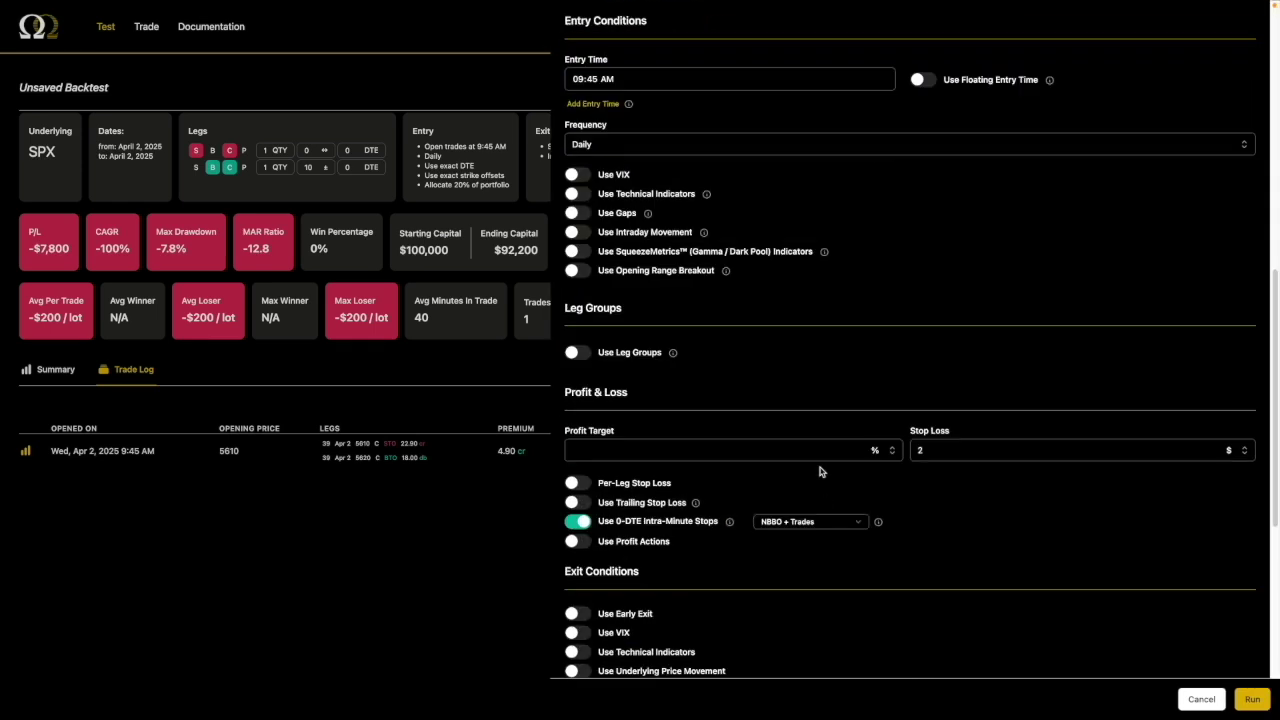
scroll(820, 471, "down", 2)
left_click(578, 430)
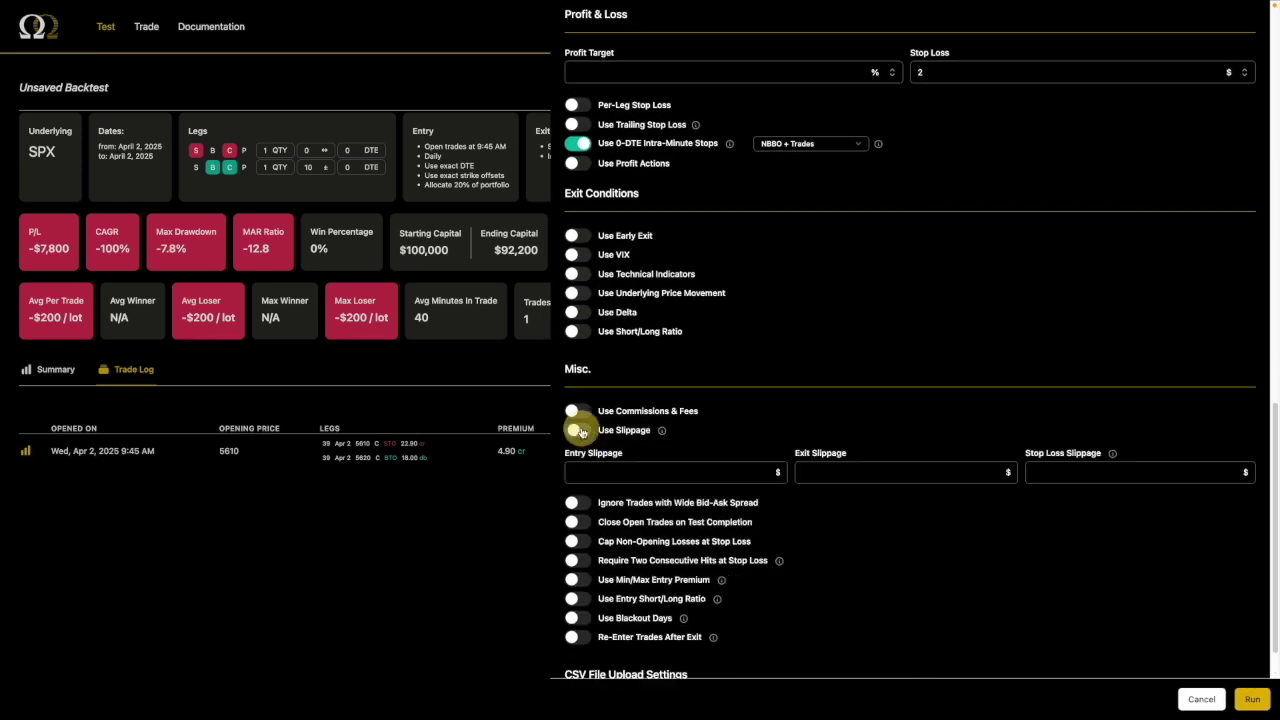
left_click(1076, 475)
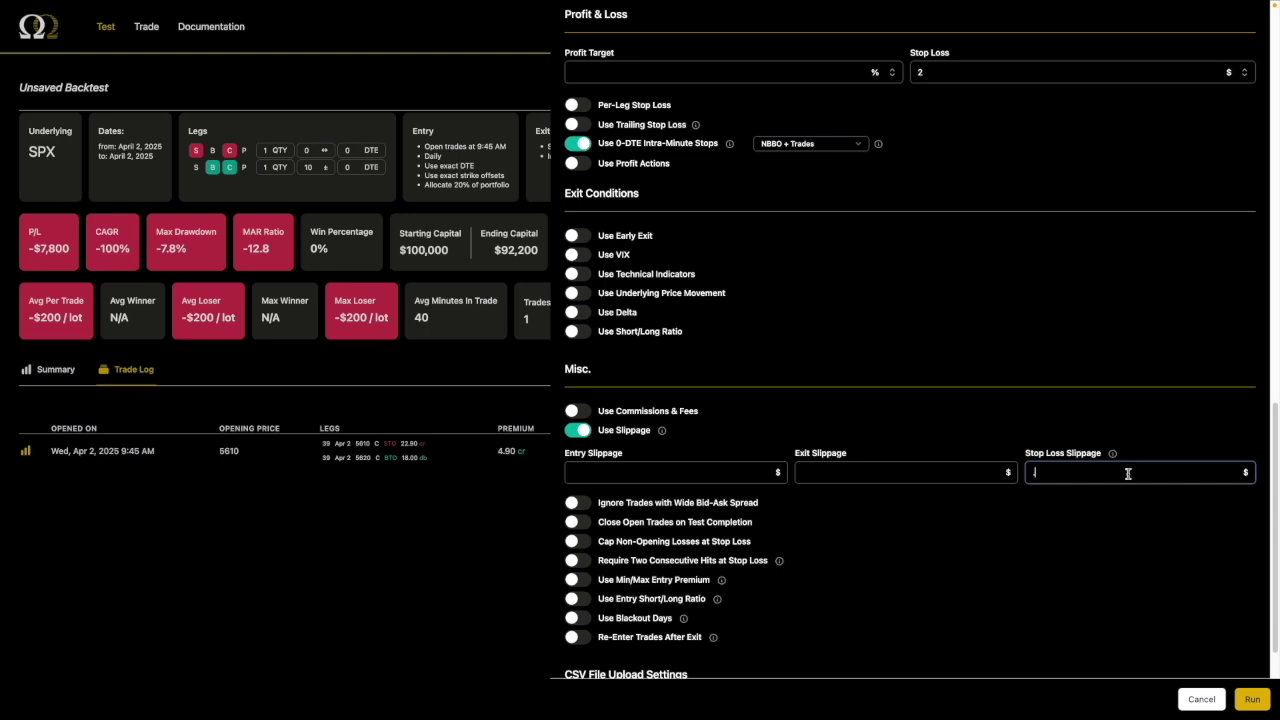
mouse_move(1114, 455)
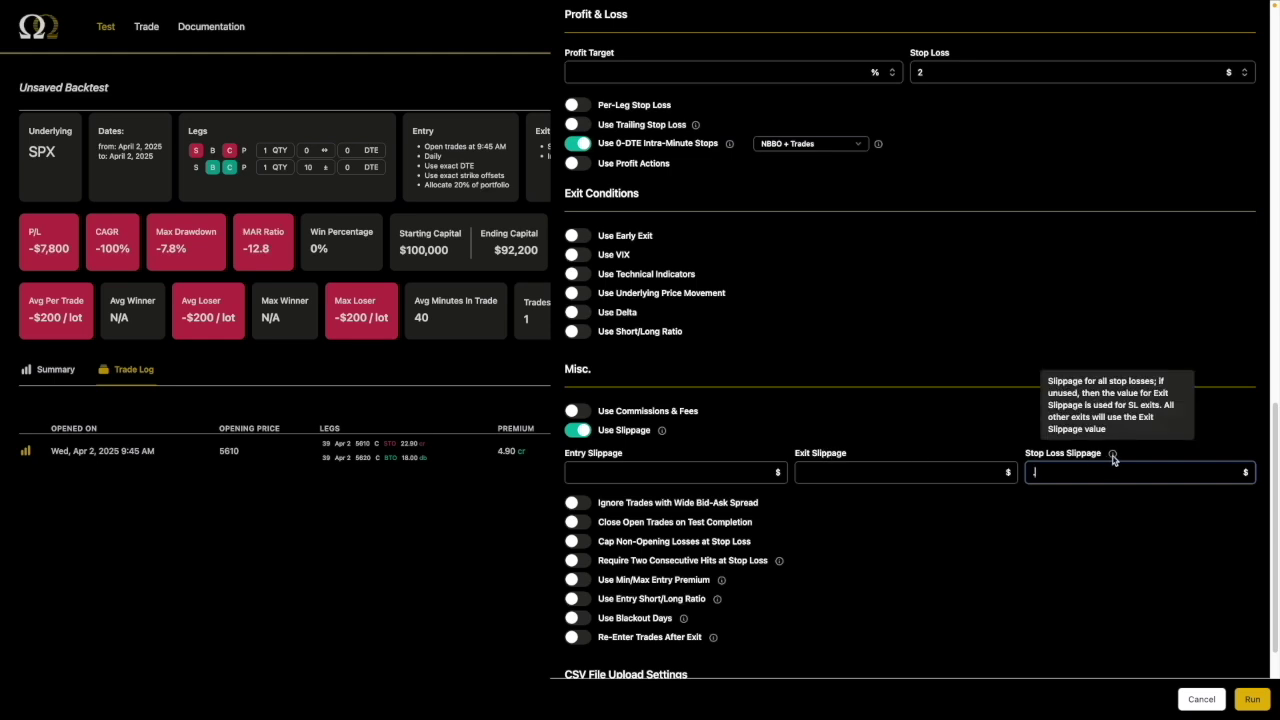
type("0.35")
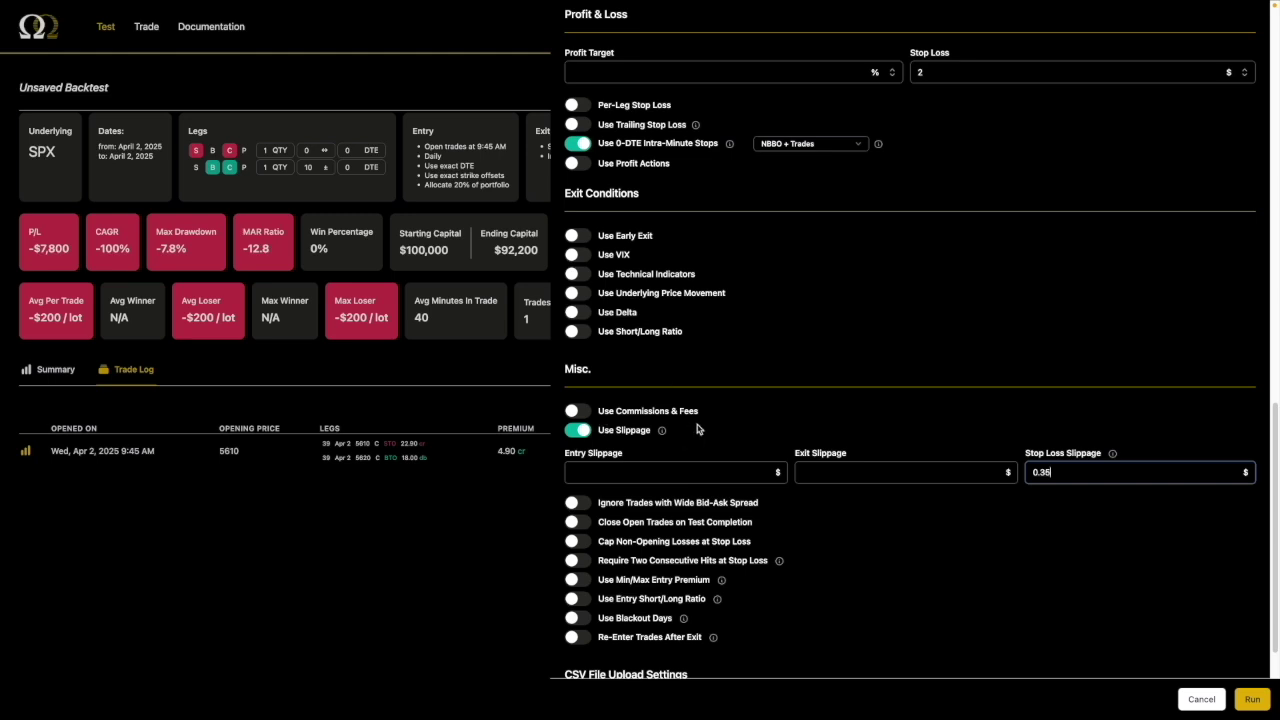
- Enable Cap Non-Opening Losses at Stop Loss alongside the slippage setting and run the backtest
scroll(700, 430, "up", 3)
scroll(730, 460, "down", 4)
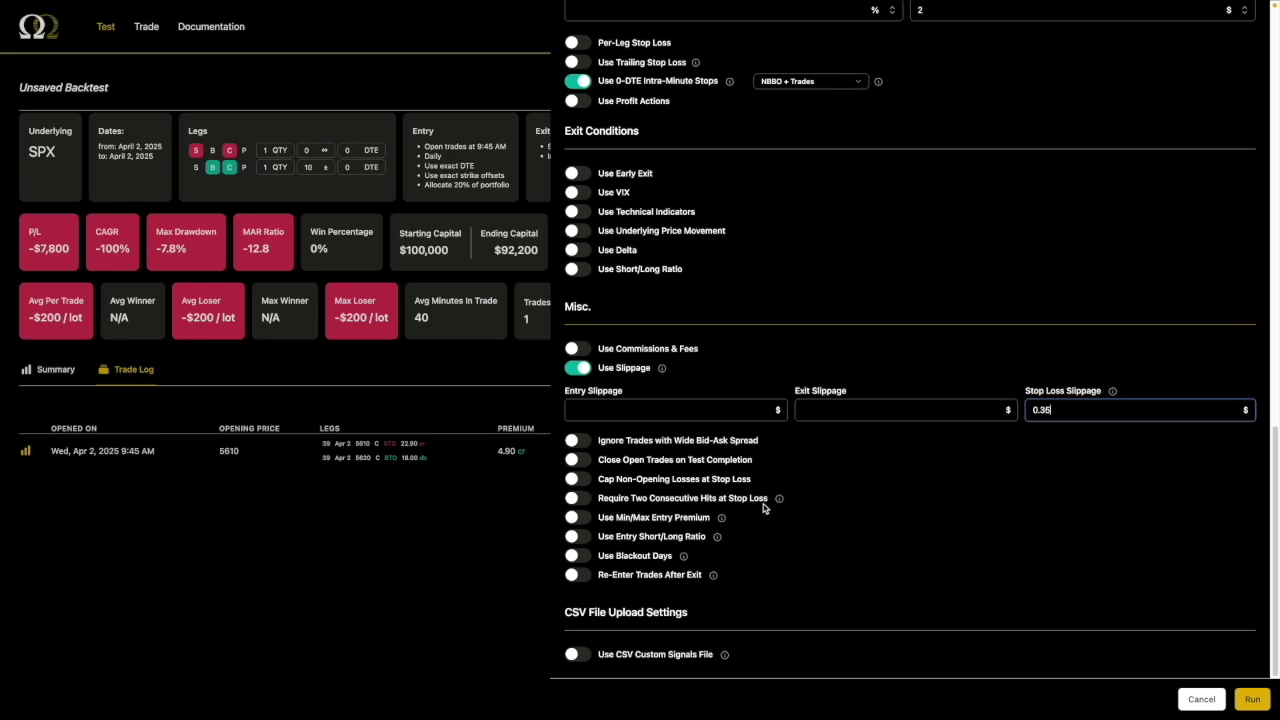
left_click(600, 479)
left_click_drag(600, 479, 830, 485)
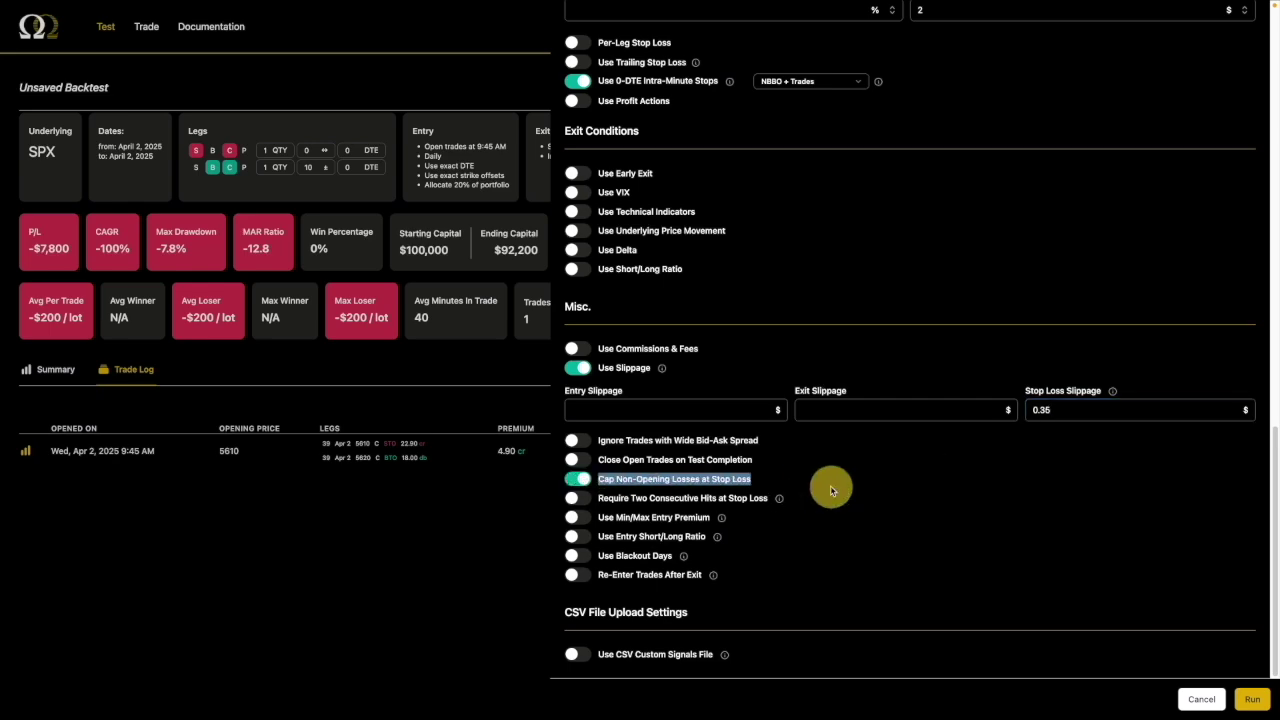
left_click(1252, 699)
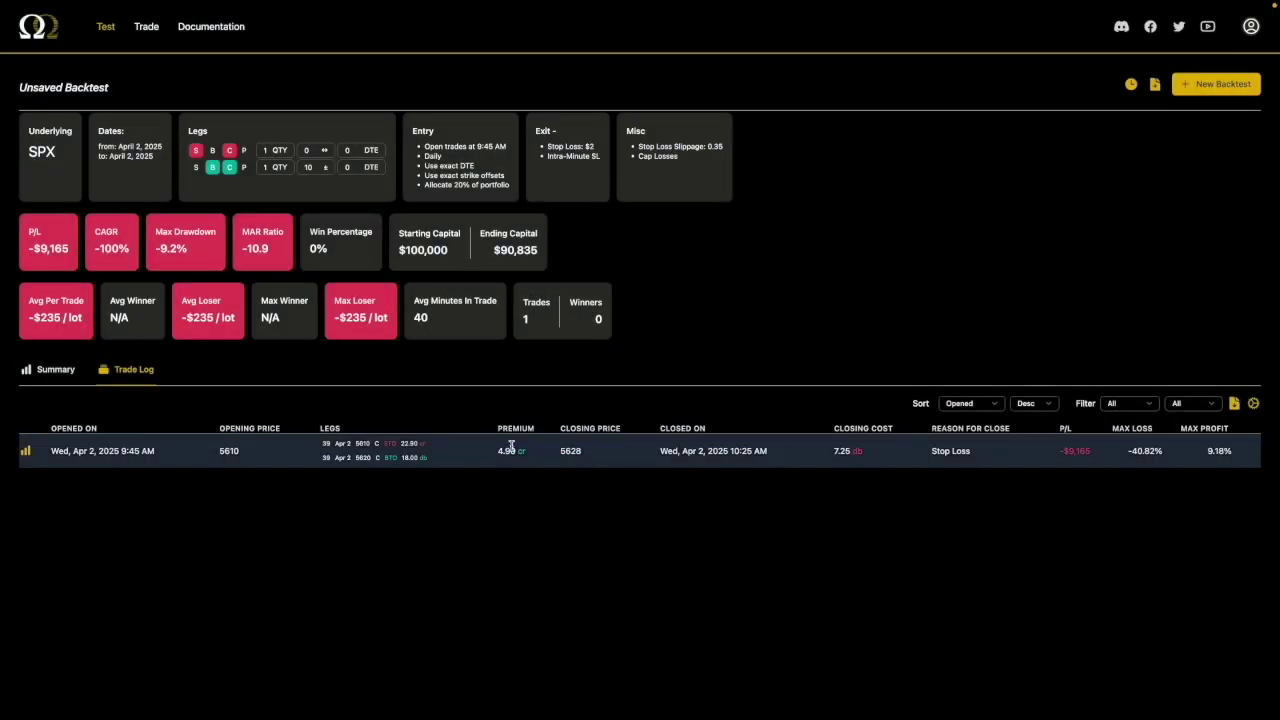
- Check the slippage backtest's trade closing time in the trade log and look over the recent backtests list
left_click_drag(676, 447, 794, 453)
left_click(794, 455)
left_click(1131, 84)
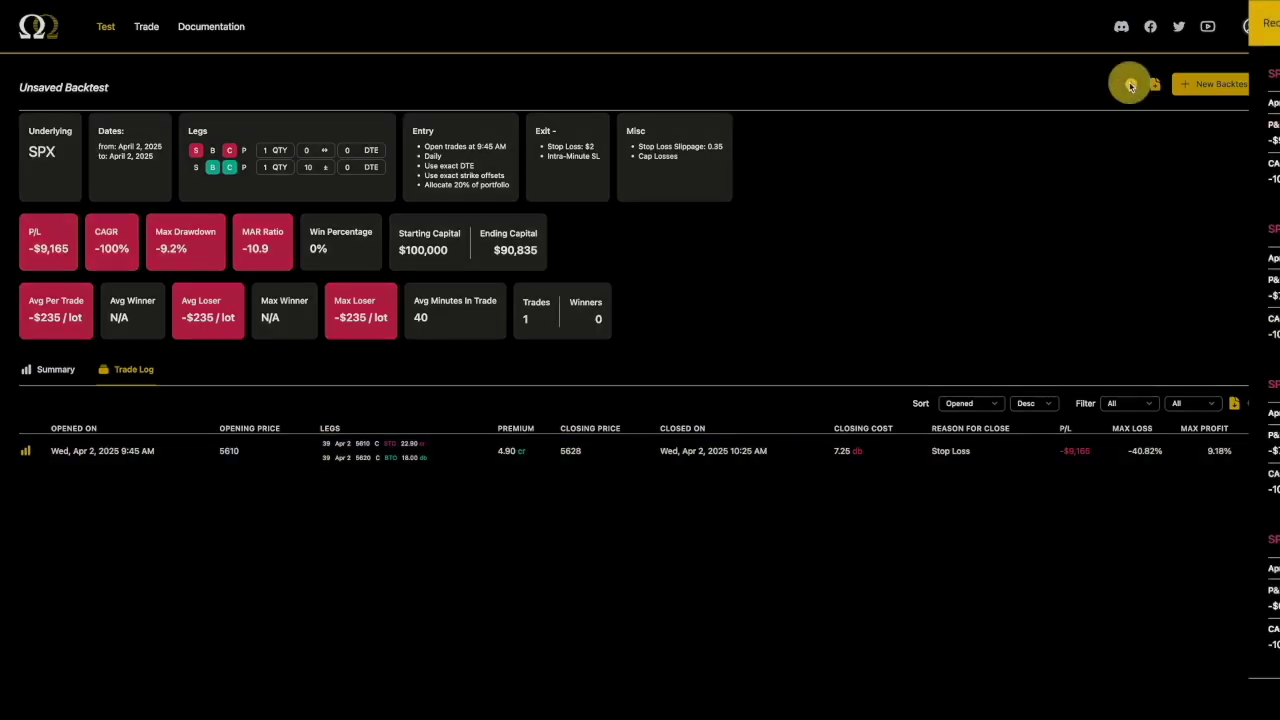
left_click(853, 355)
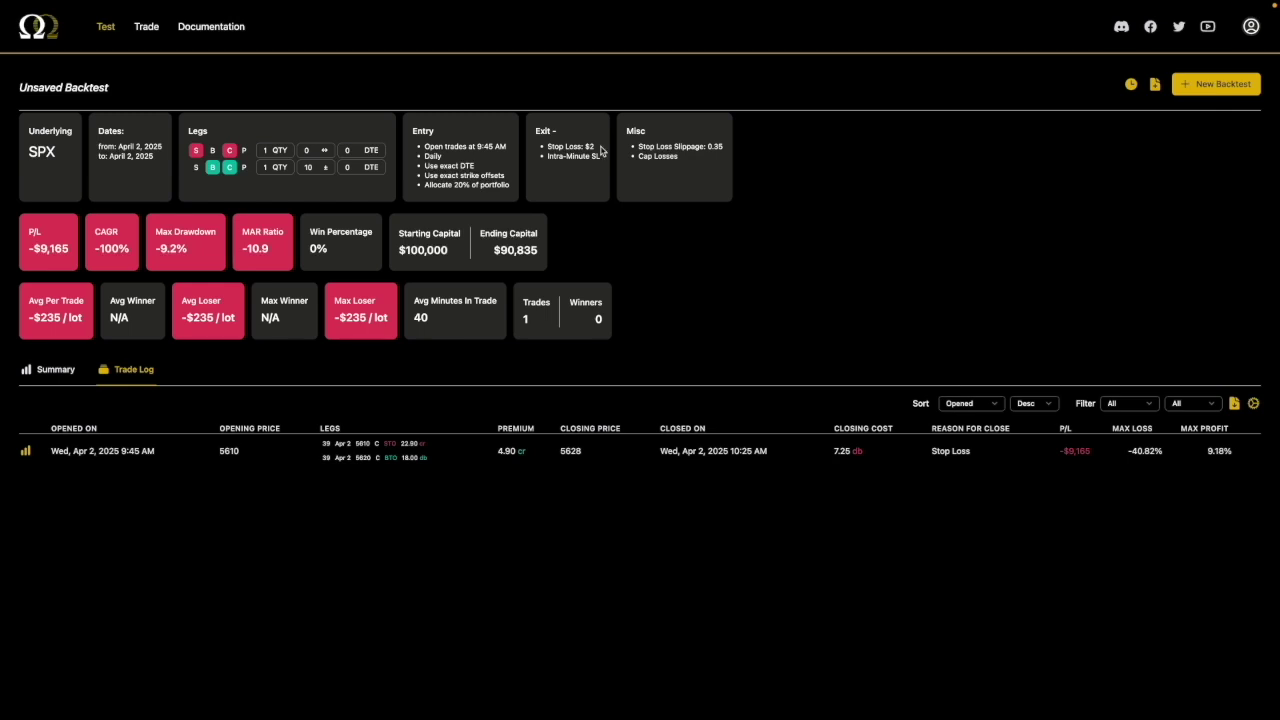
- Examine how the stop loss, premium and stop loss slippage relate to the trade's closing cost
mouse_move(601, 150)
left_mouse_down()
mouse_move(544, 148)
mouse_move(606, 150)
left_mouse_up()
left_click(606, 150)
left_click_drag(606, 150, 536, 447)
left_click(536, 447)
left_click(505, 450)
left_click(505, 450)
left_click_drag(637, 151, 754, 149)
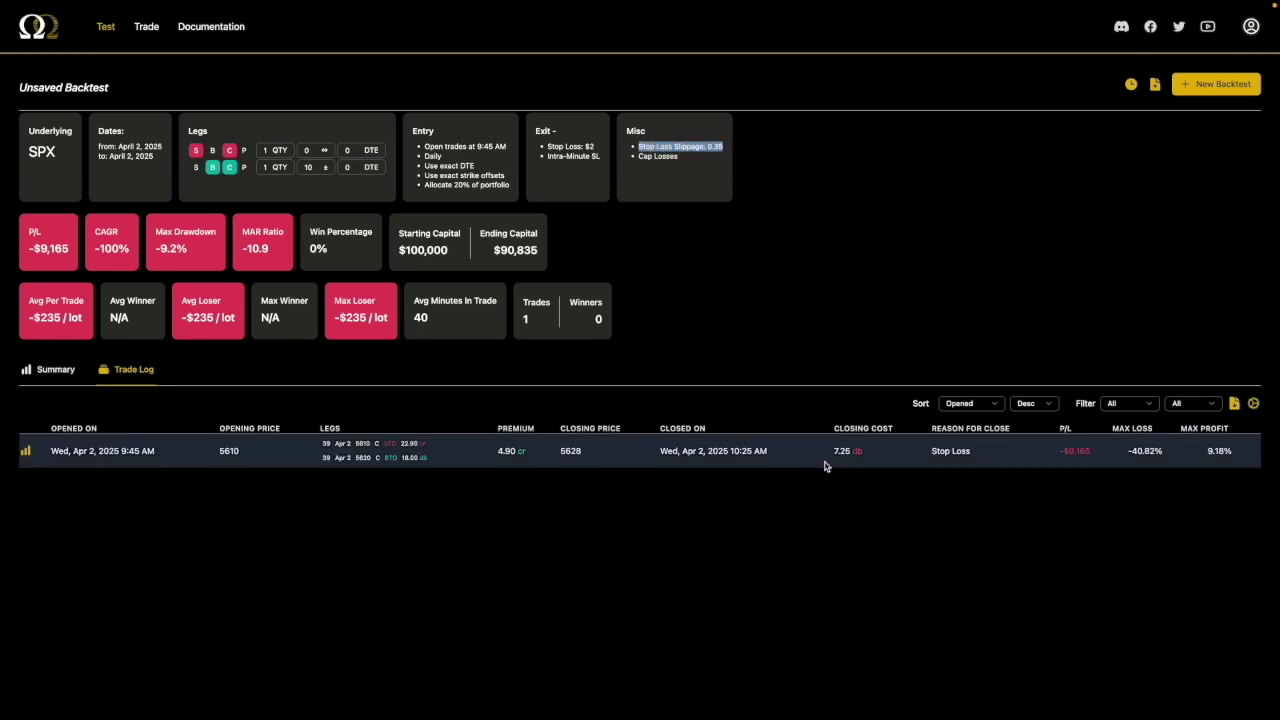
left_click_drag(830, 451, 871, 452)
left_click(871, 654)
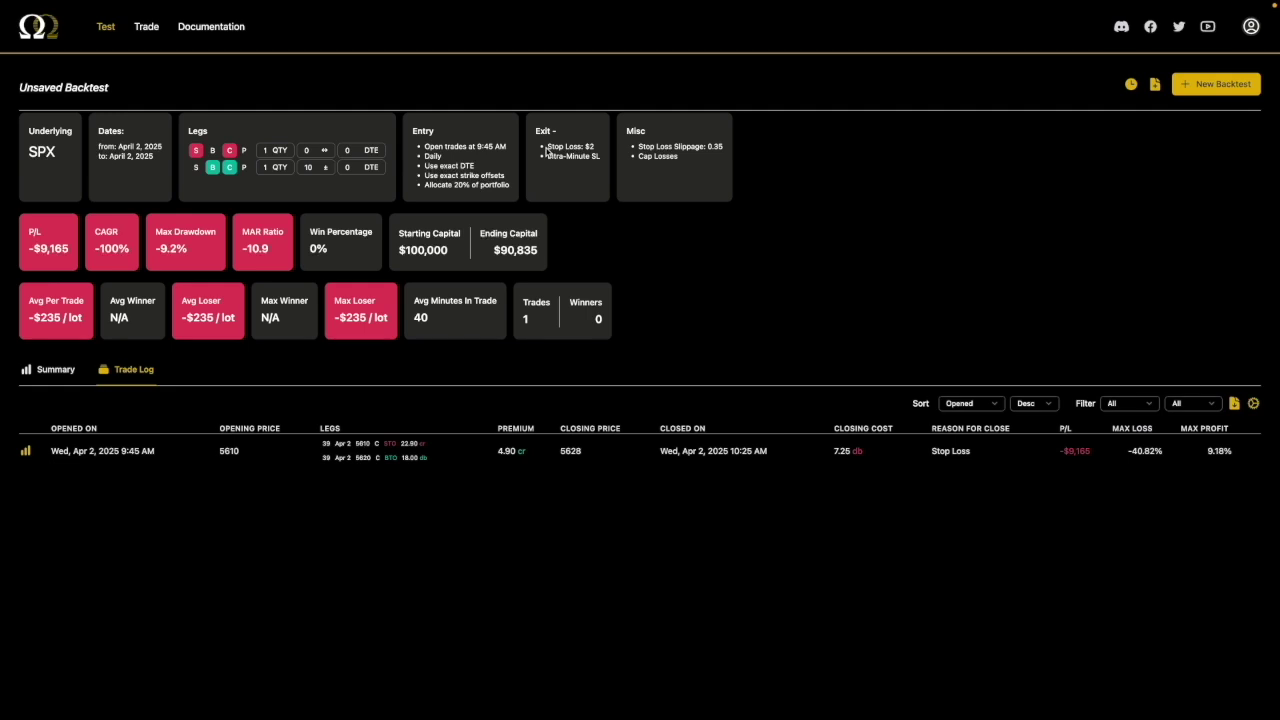
- Review the Stop Loss Slippage and Cap Losses entries in the backtest's Misc summary
triple_click(662, 155)
left_click_drag(546, 147, 737, 150)
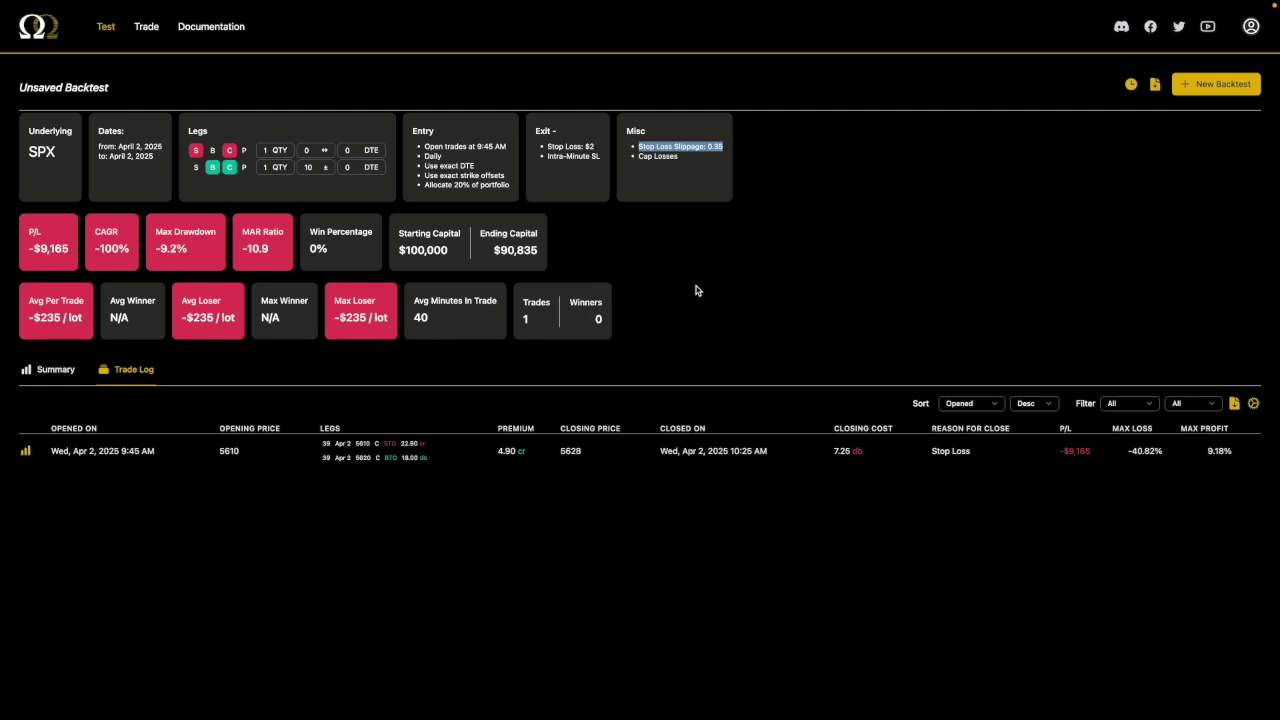
left_click_drag(638, 156, 682, 157)
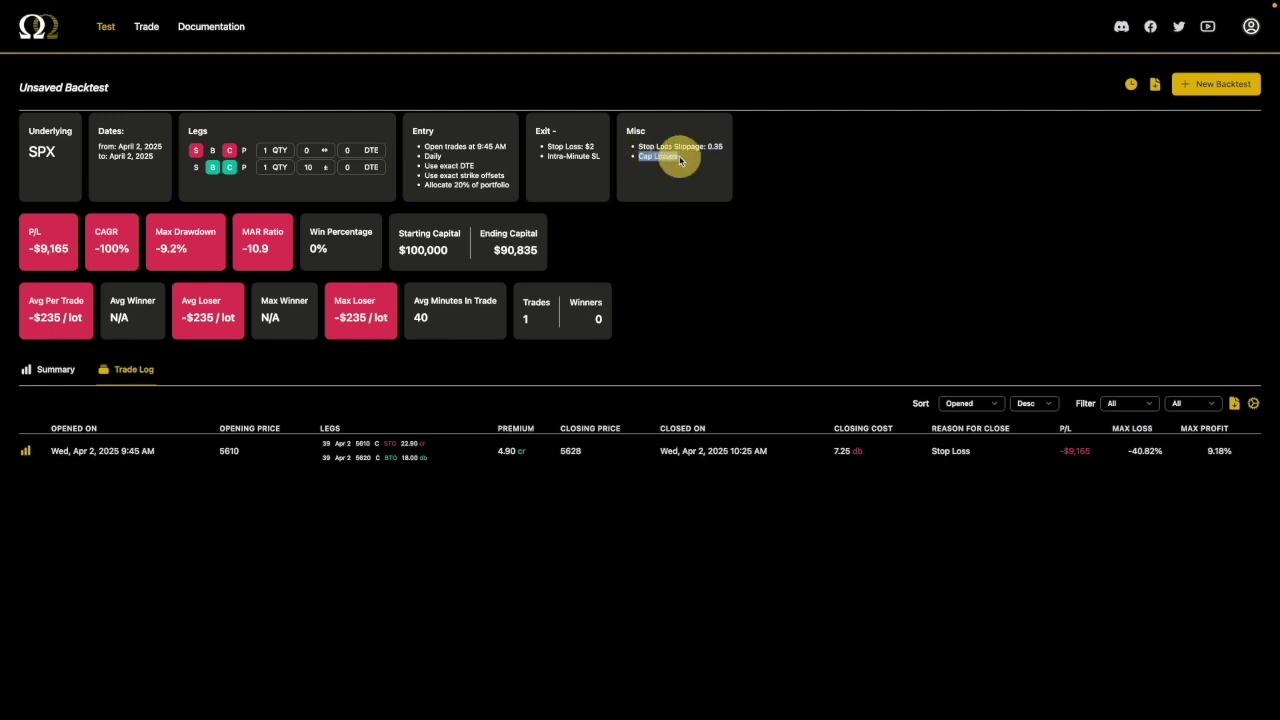
left_click(693, 161)
left_click_drag(680, 157, 639, 157)
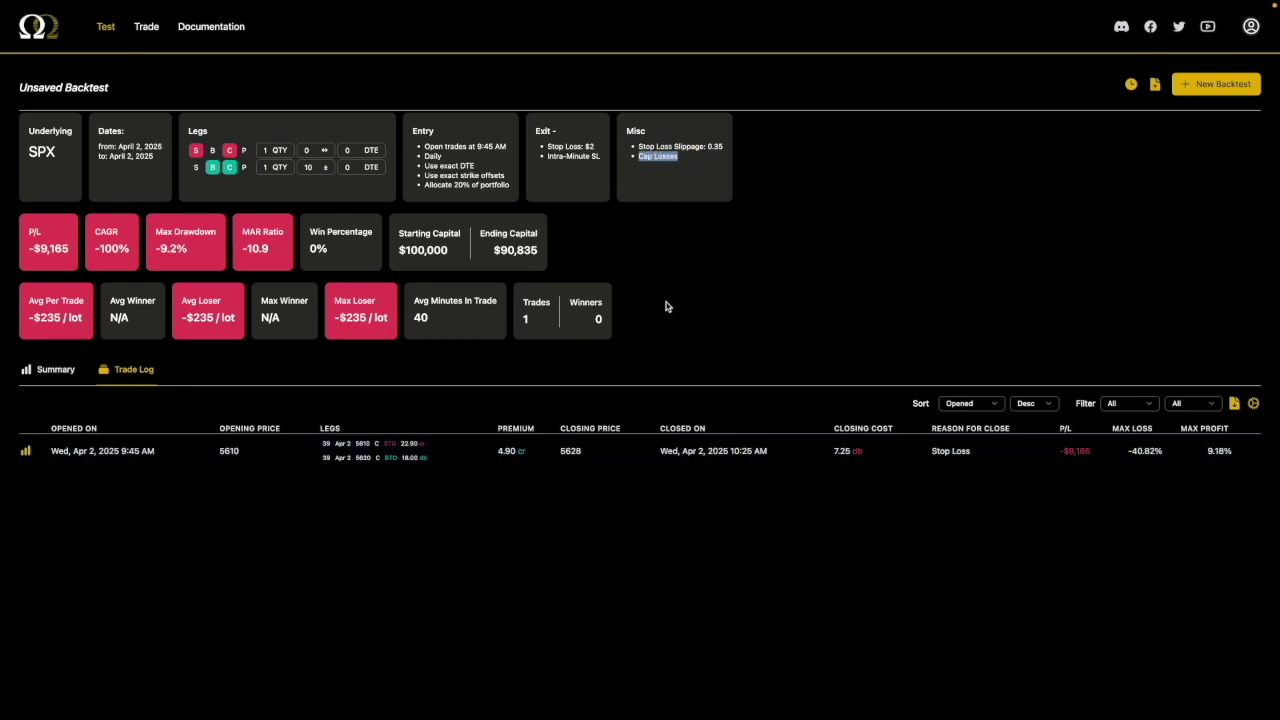
left_click(663, 177)
left_click_drag(678, 157, 618, 155)
- Compare the backtest's Stop Loss and Intra-Minute SL exit settings with its Cap Losses and slippage settings
left_click_drag(541, 147, 609, 148)
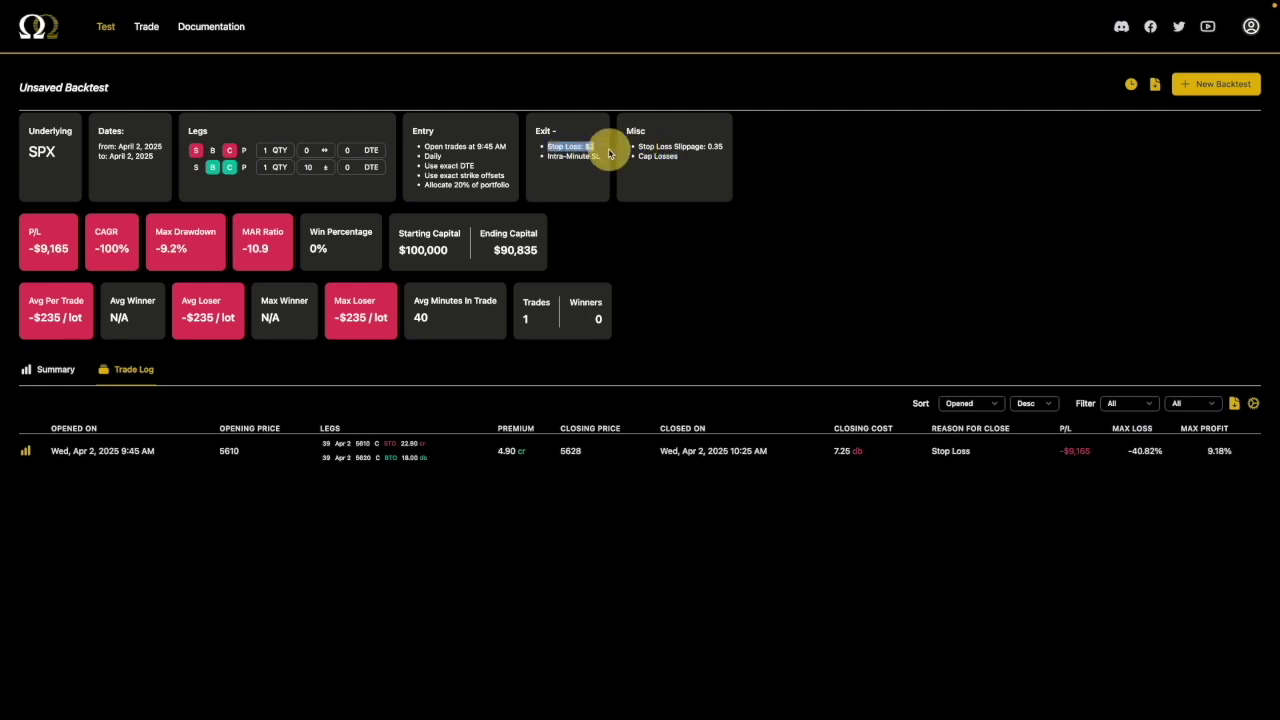
left_click(634, 159)
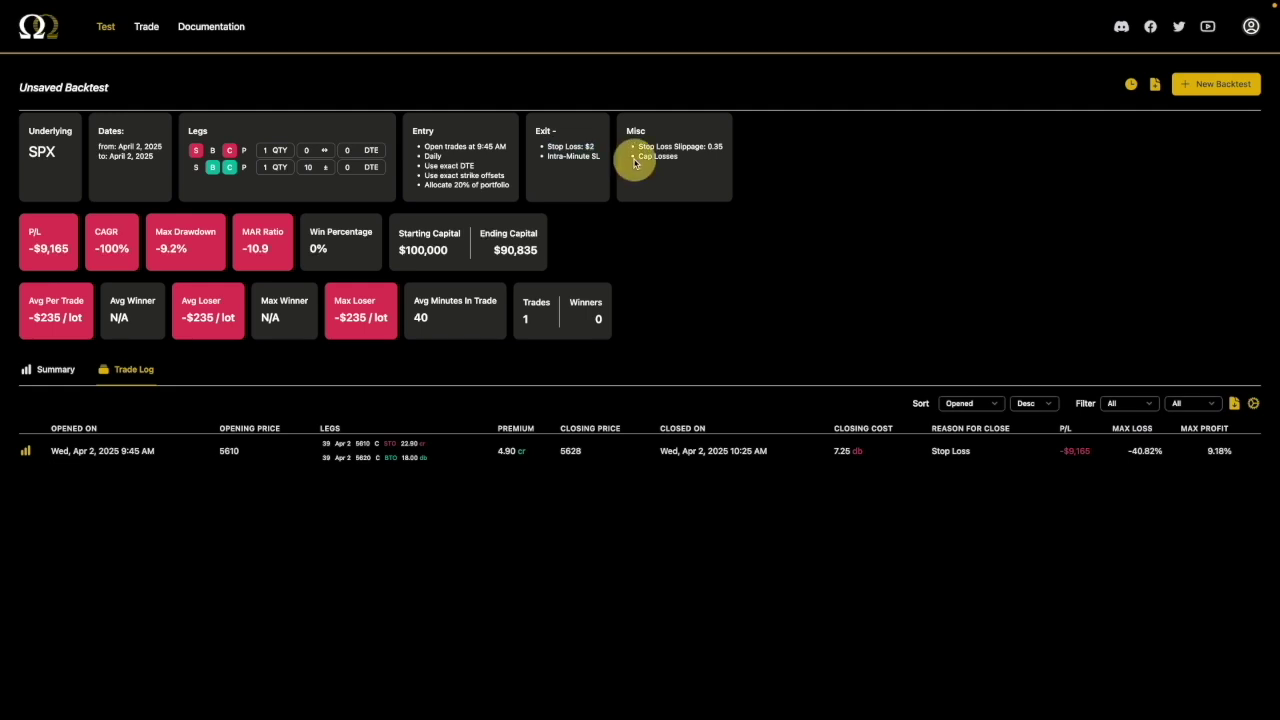
left_click_drag(636, 158, 697, 166)
double_click(558, 147)
mouse_move(560, 147)
left_mouse_down()
mouse_move(606, 143)
mouse_move(601, 160)
mouse_move(730, 150)
mouse_move(545, 145)
left_mouse_up()
left_click(641, 166)
left_click_drag(543, 163, 634, 160)
left_click(666, 163)
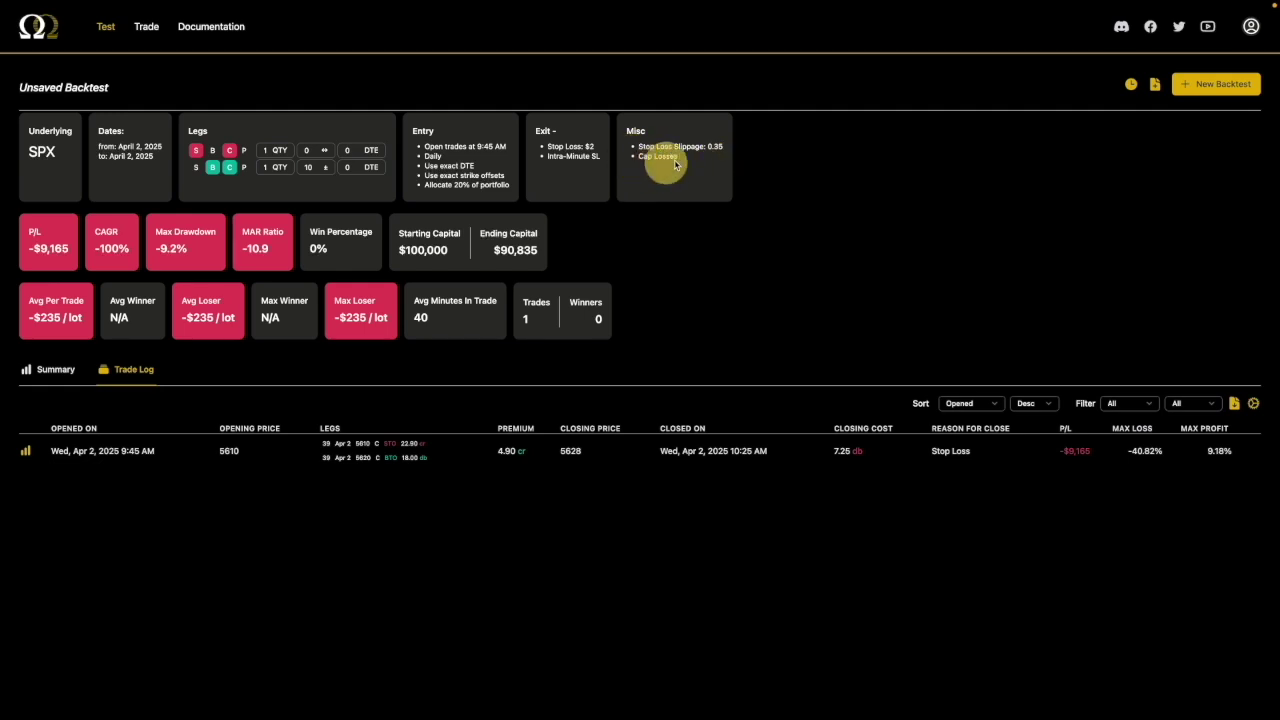
left_click_drag(740, 152, 598, 150)
left_click(692, 227)
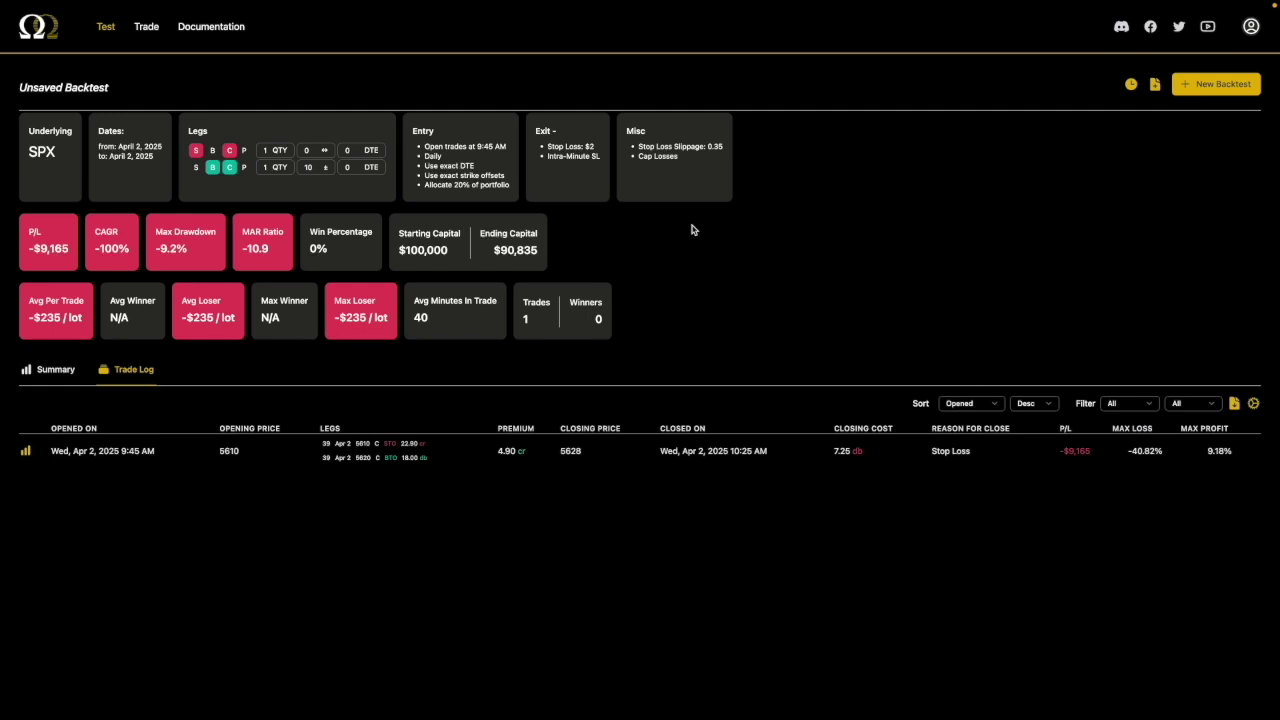
- Review the intra-minute stop, slippage and loss cap options in the new backtest form, and leave it without running
left_click(1216, 84)
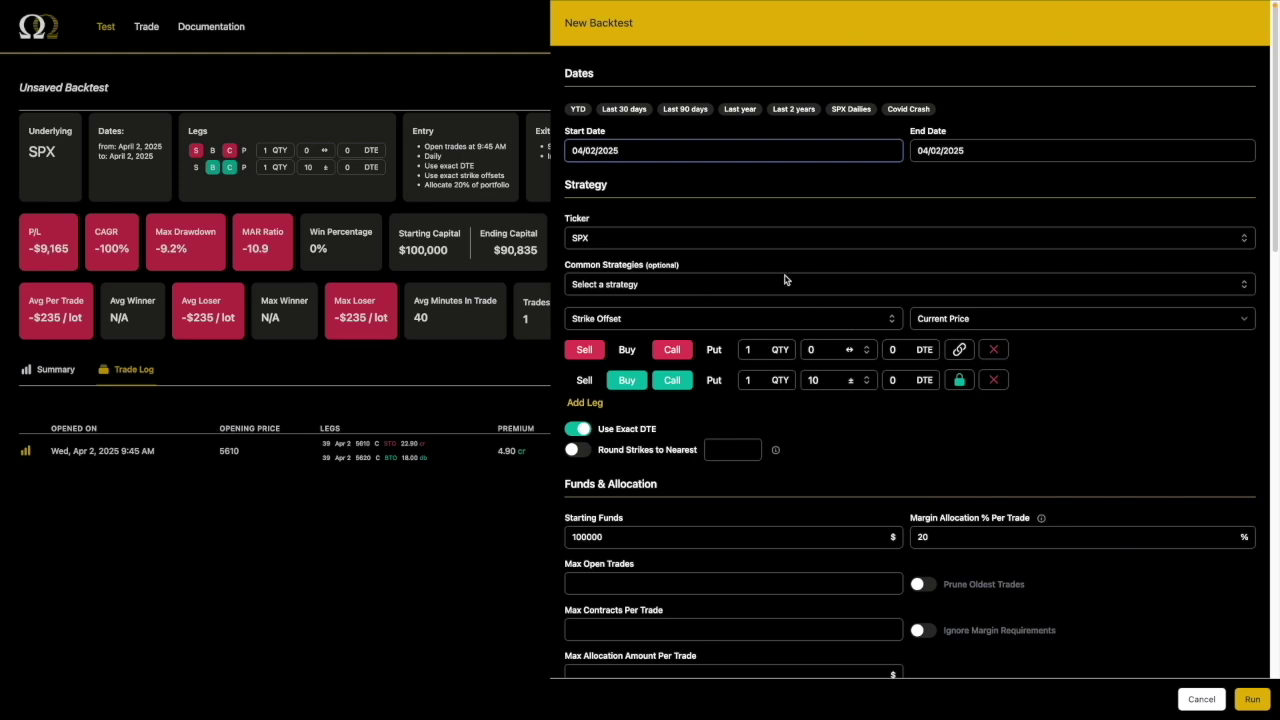
scroll(920, 442, "down", 2)
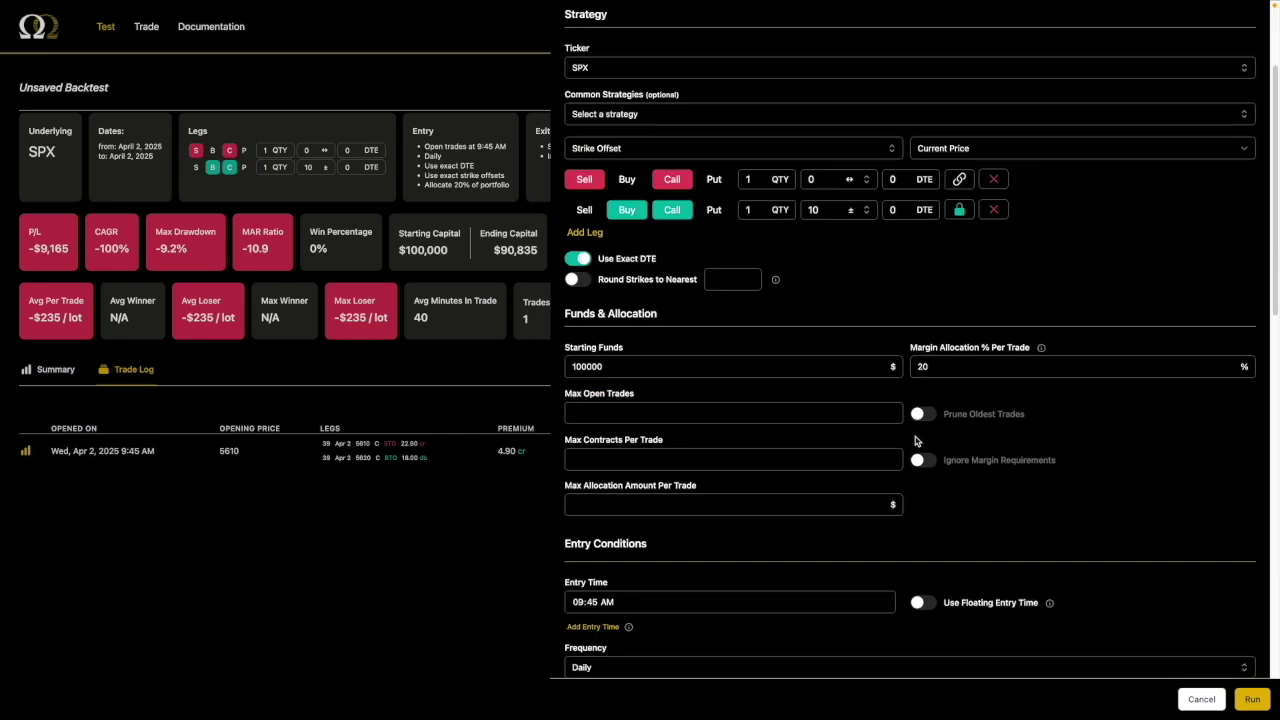
scroll(915, 441, "down", 10)
scroll(915, 441, "up", 1)
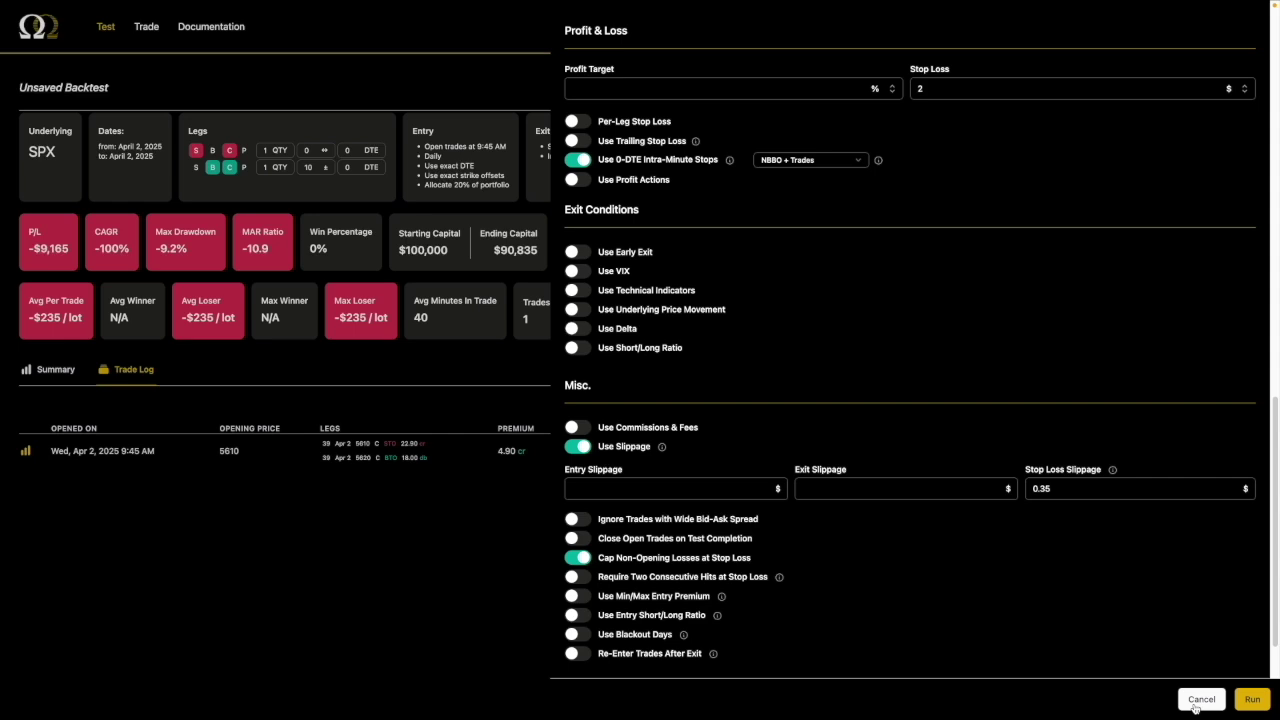
left_click(1200, 699)
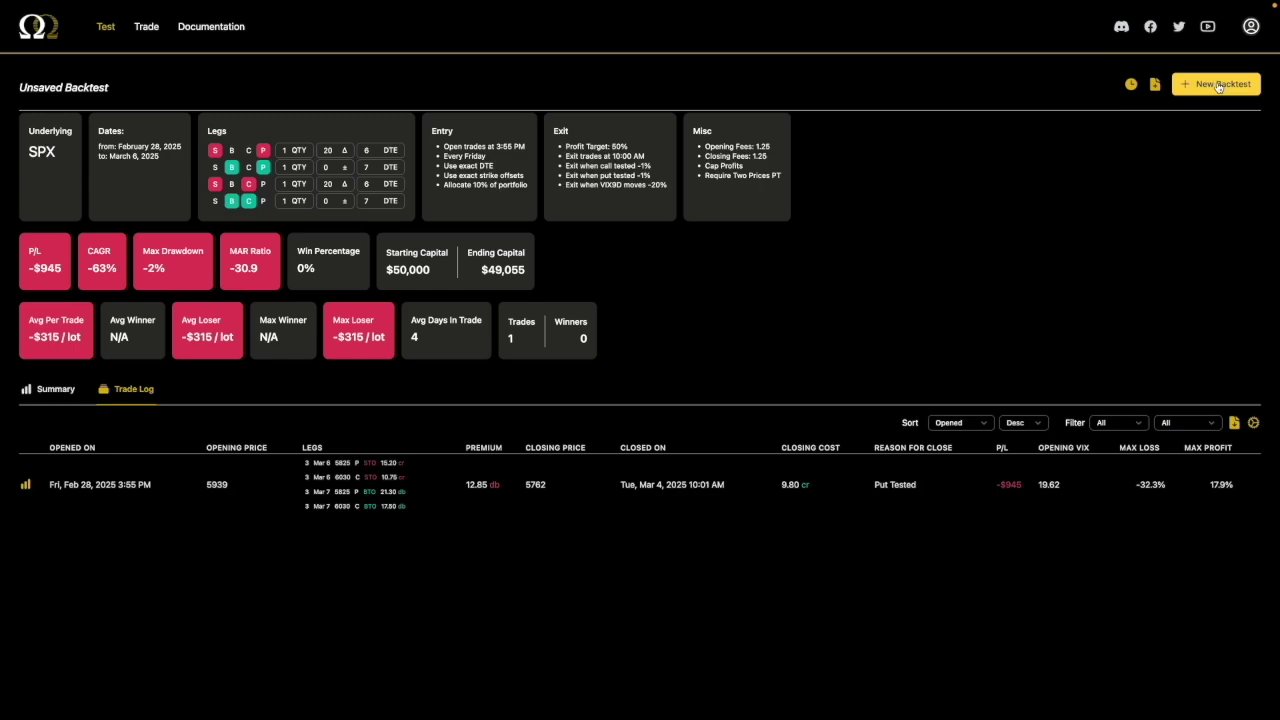
- Review the exit conditions and Misc. options in a new backtest form based on the February 28 to March 6 SPX test
left_click(1218, 87)
scroll(882, 404, "down", 10)
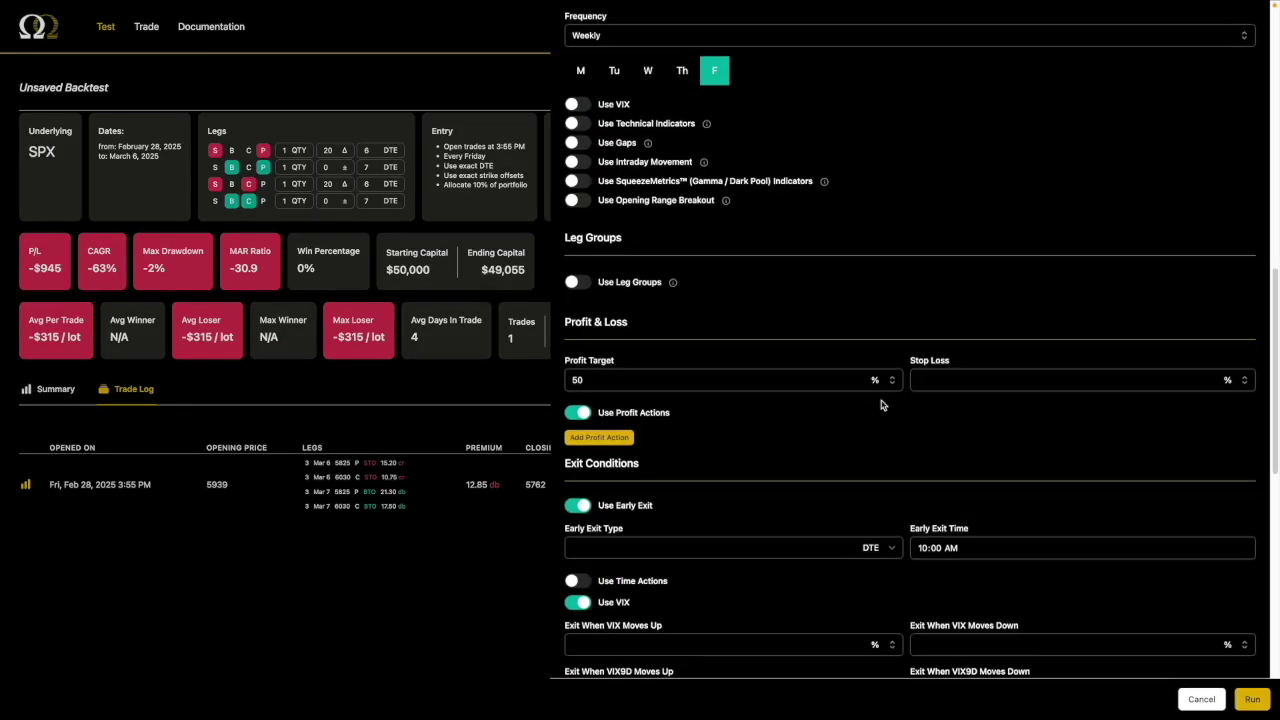
scroll(882, 404, "down", 6)
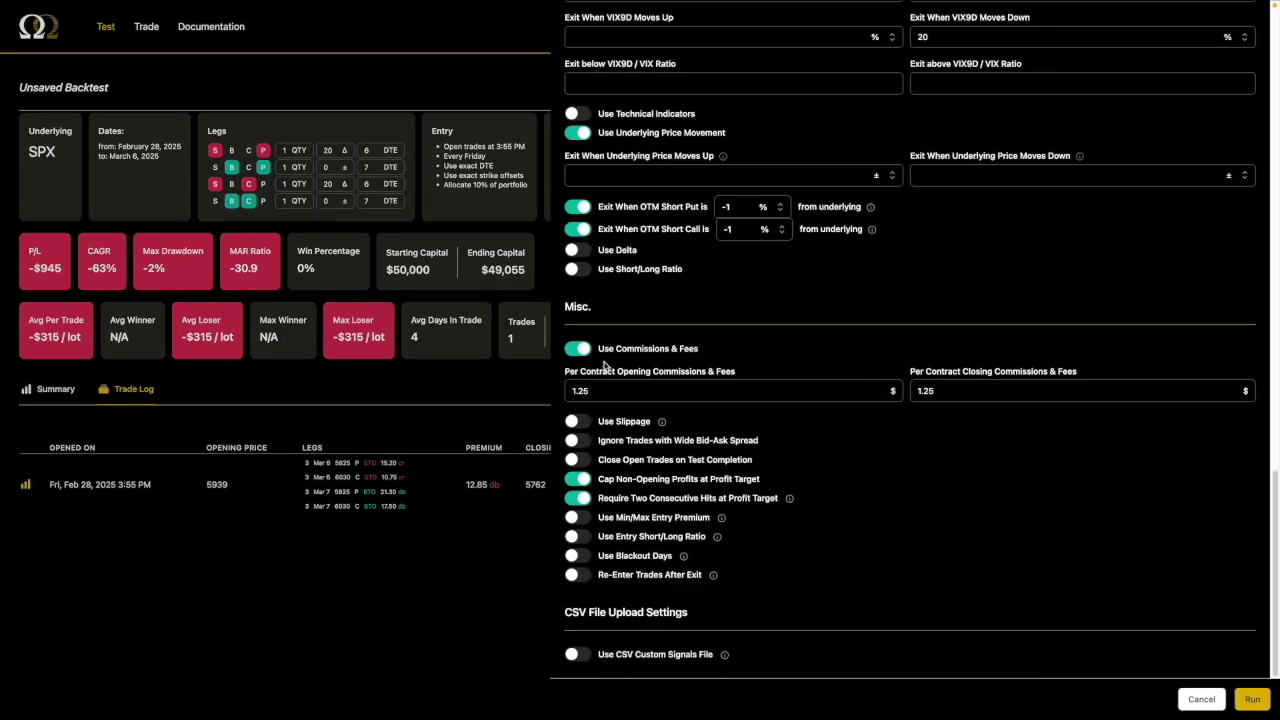
double_click(615, 304)
left_click(615, 304)
scroll(1010, 350, "up", 2)
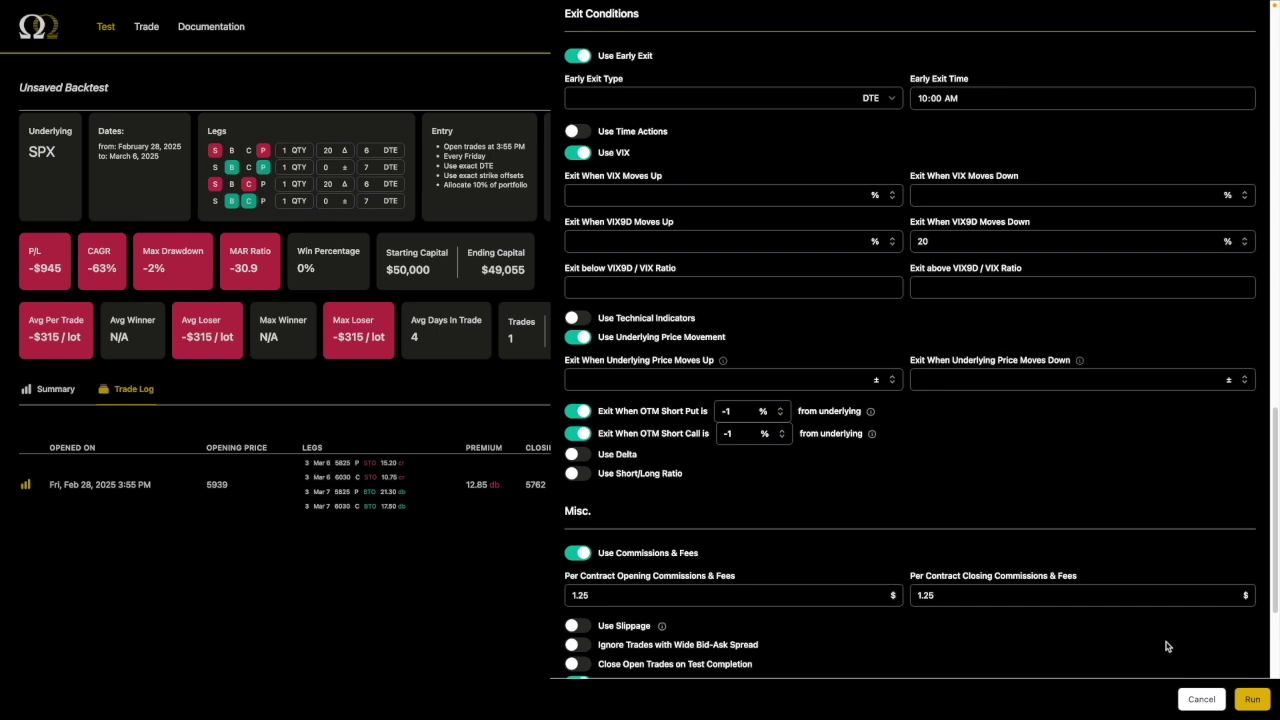
- Set the Stop Loss to 25% alongside the 50% profit target
scroll(910, 510, "up", 2)
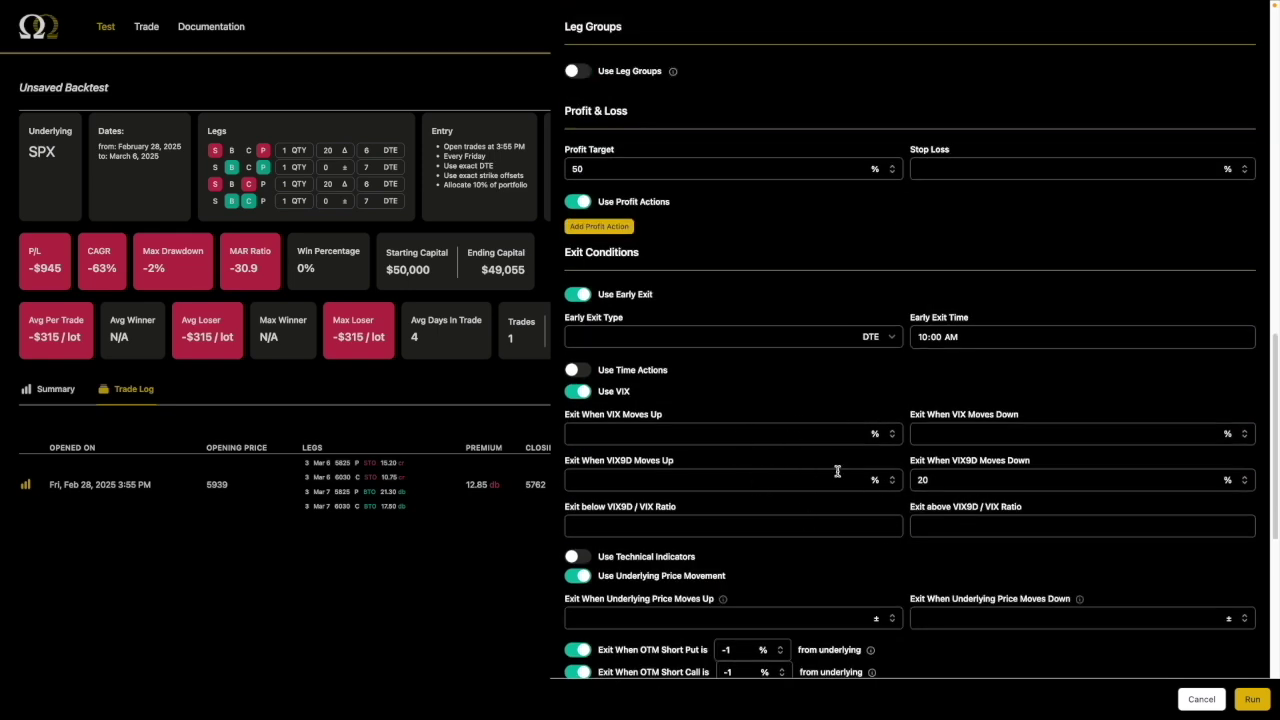
scroll(837, 471, "up", 3)
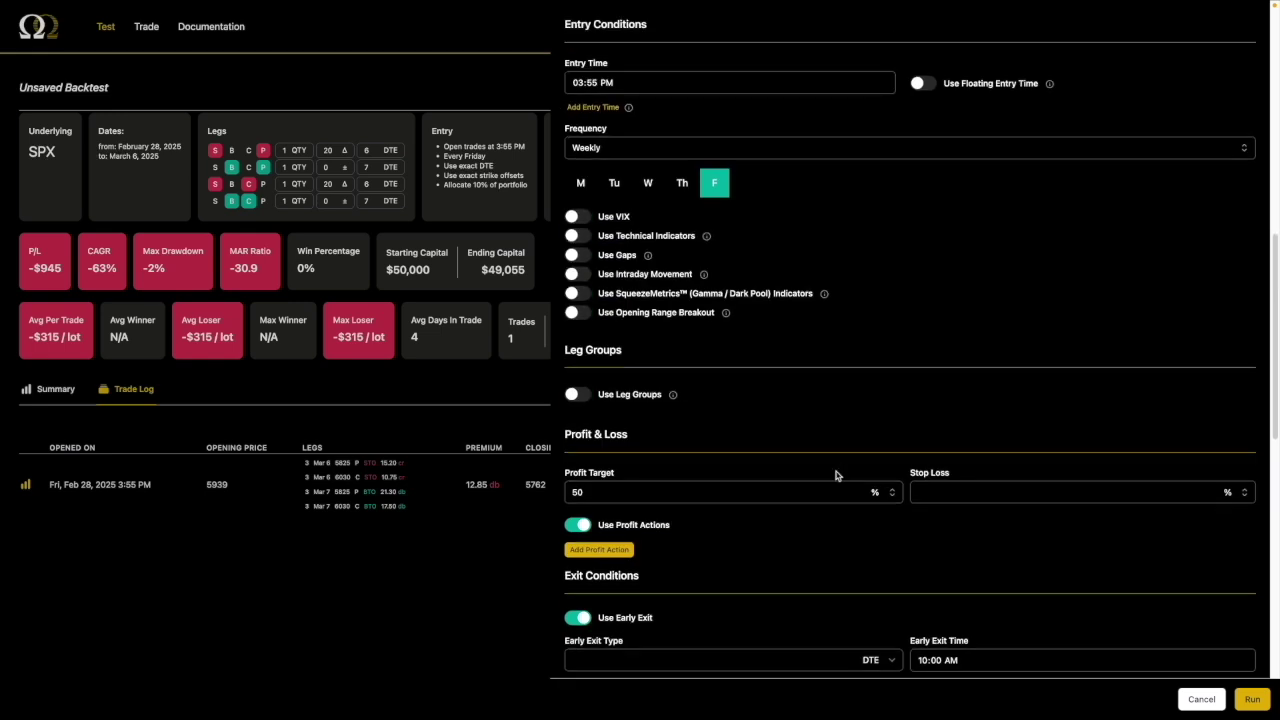
scroll(837, 475, "down", 2)
left_click(945, 270)
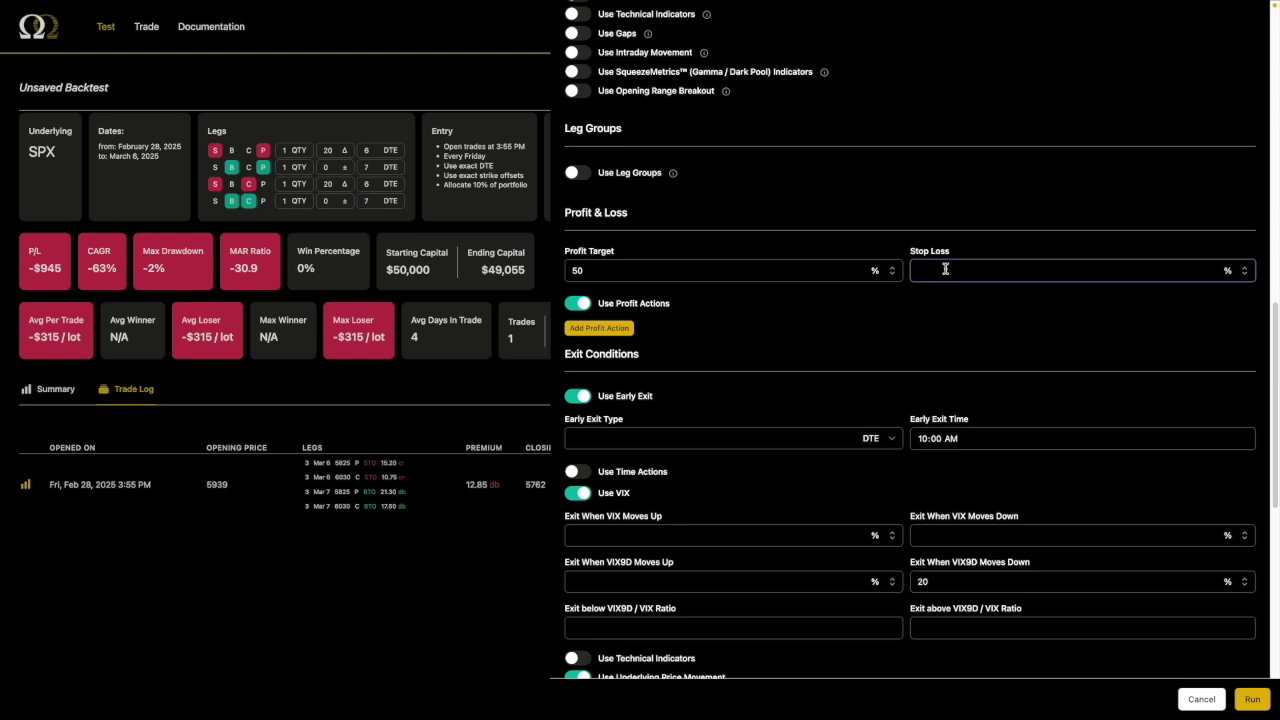
type("25")
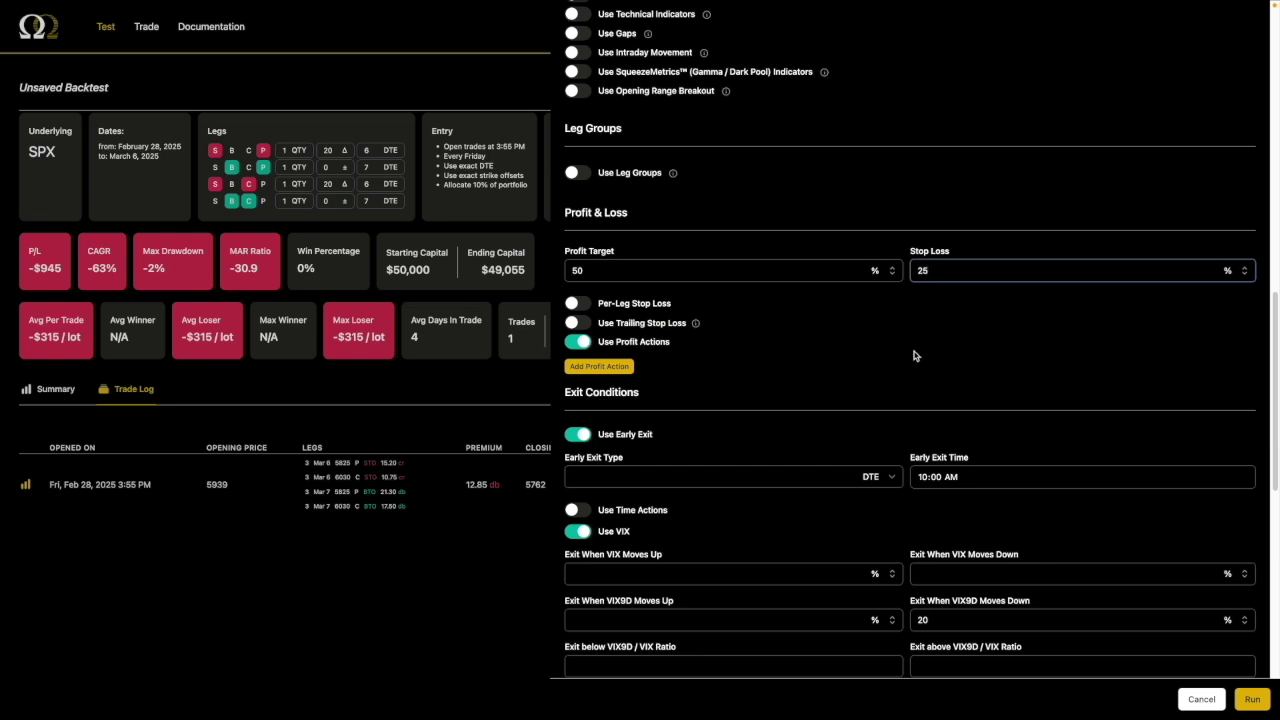
- Try Require Two Consecutive Hits at Stop Loss, read its explanation, toggle the profit target equivalent, and leave the form
scroll(914, 355, "down", 6)
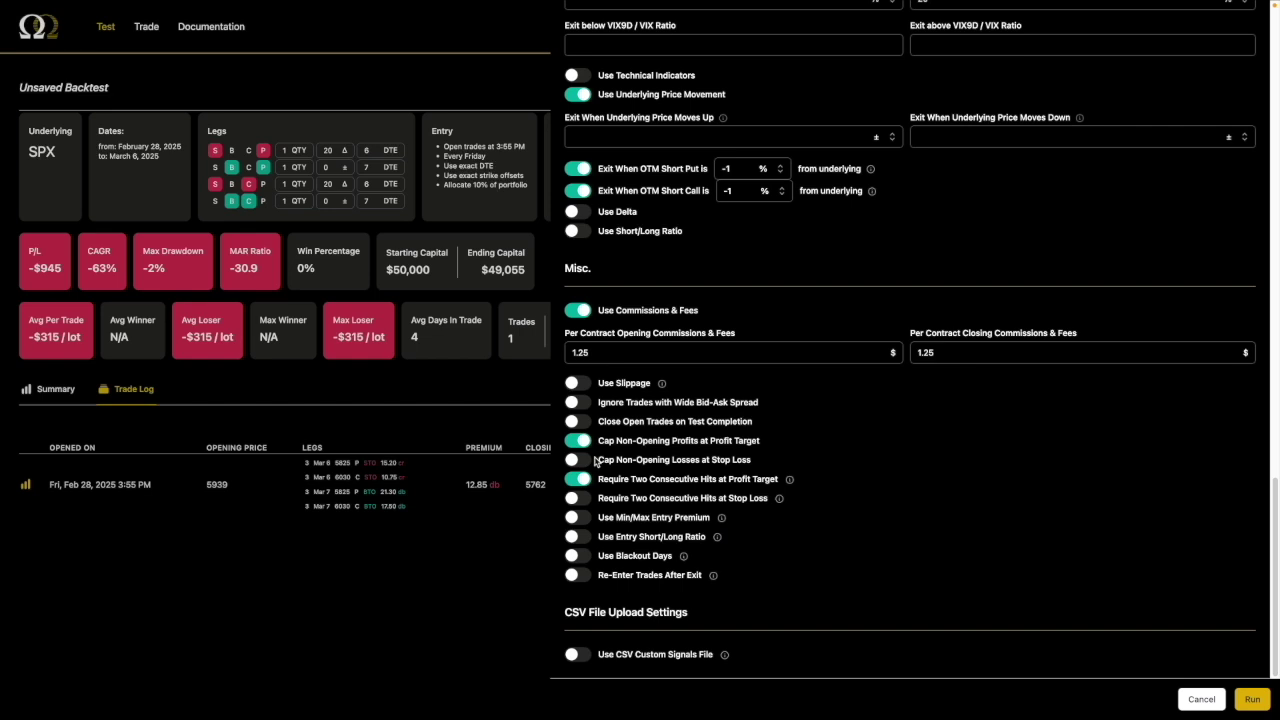
left_click_drag(598, 498, 766, 498)
mouse_move(781, 501)
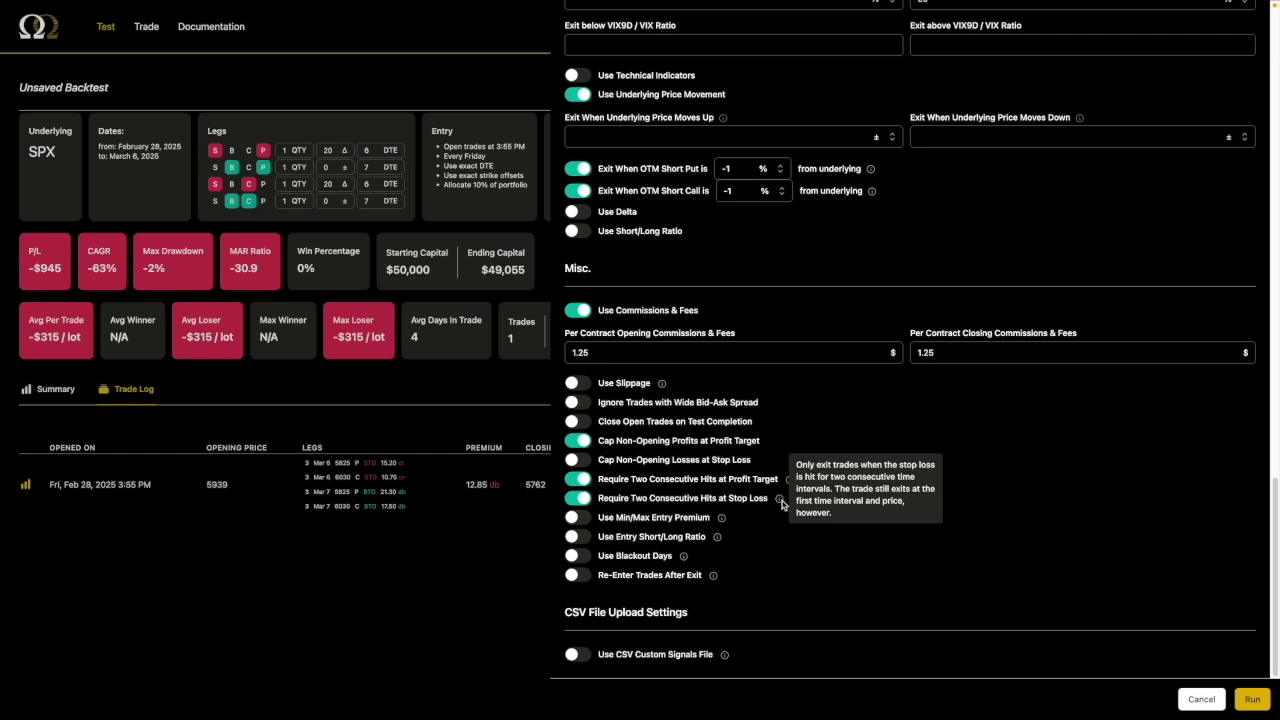
left_click_drag(779, 477, 583, 479)
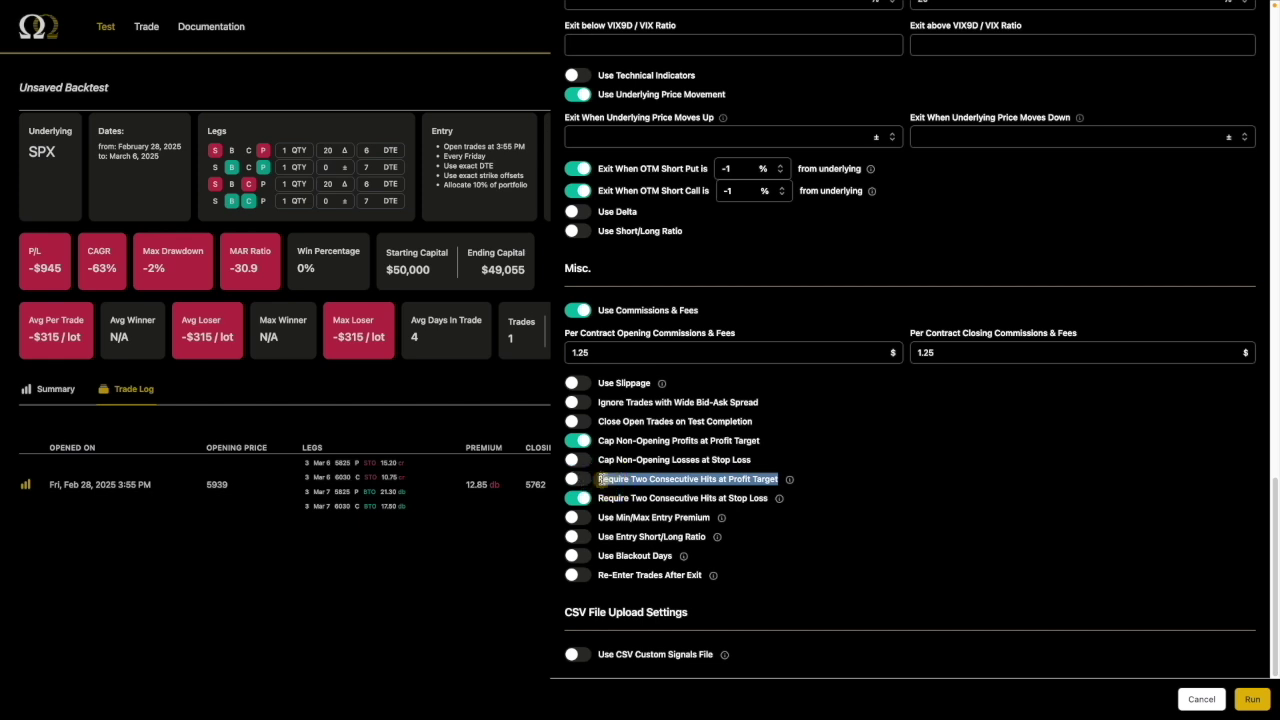
left_click(578, 479)
left_click(1251, 700)
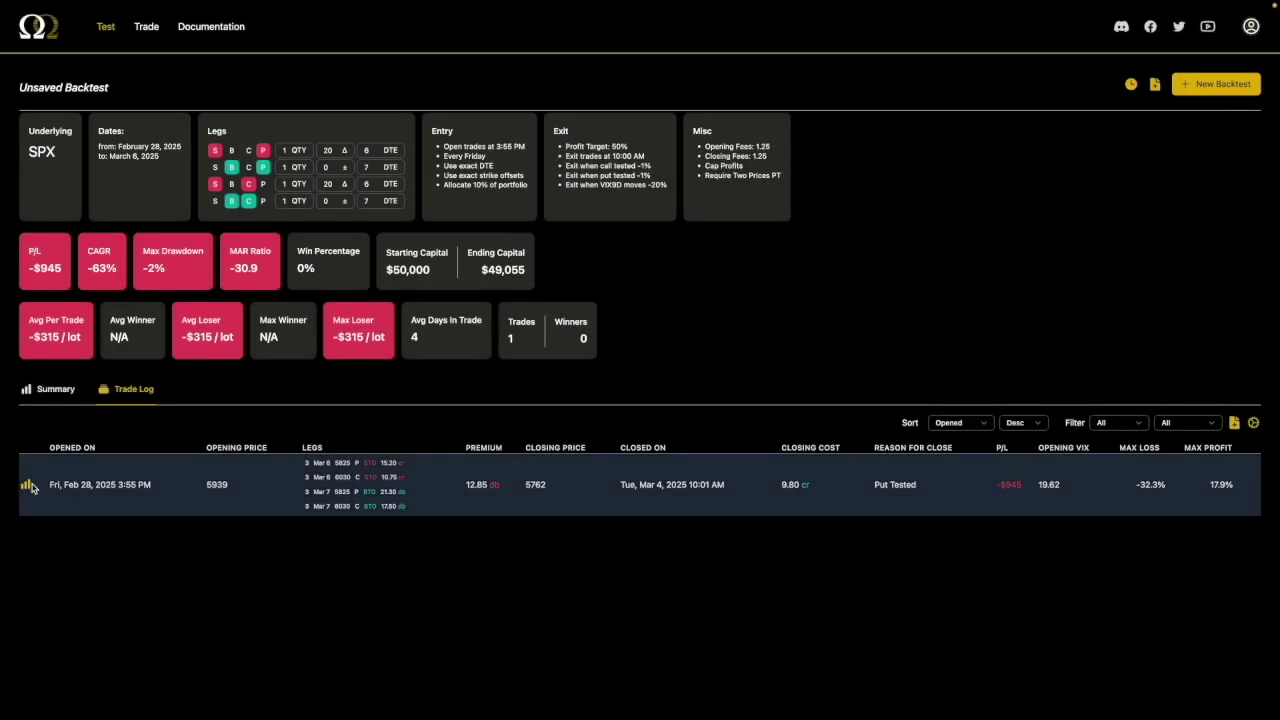
- Examine the price spikes in the February 28 trade's replay chart and check the Require Two Prices PT setting
left_click(25, 485)
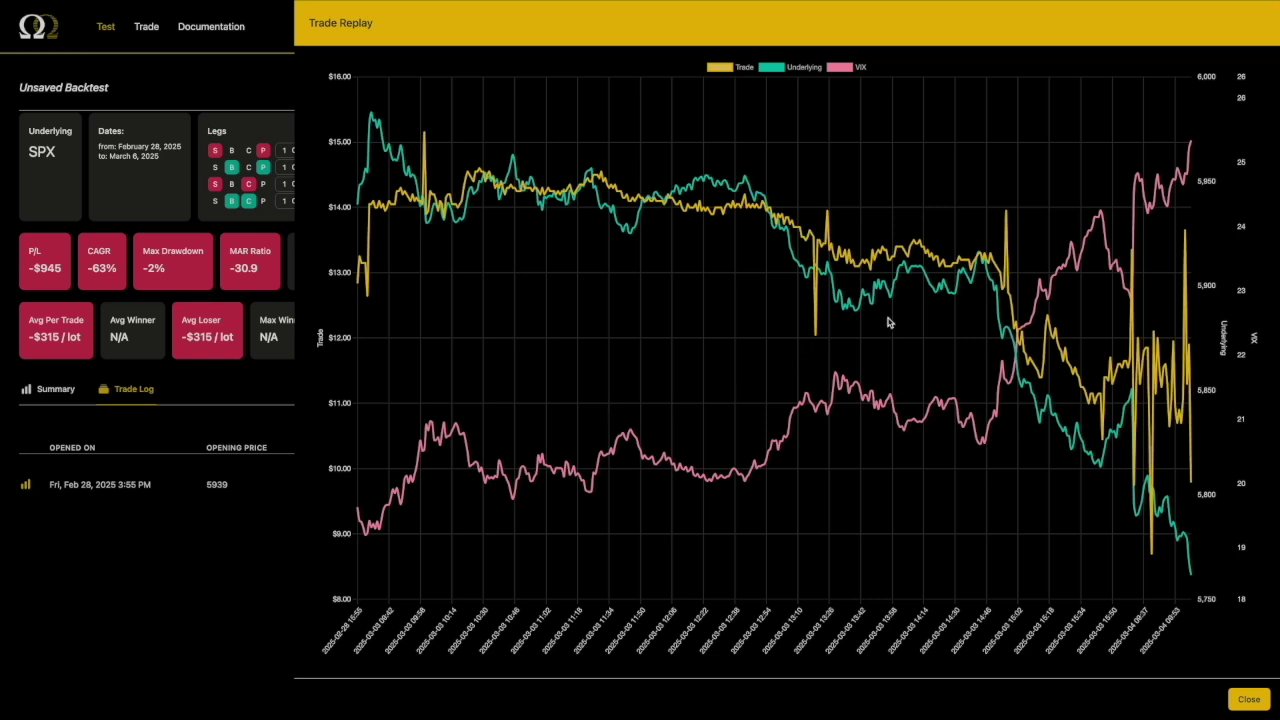
mouse_move(862, 400)
mouse_move(816, 337)
left_click(1249, 699)
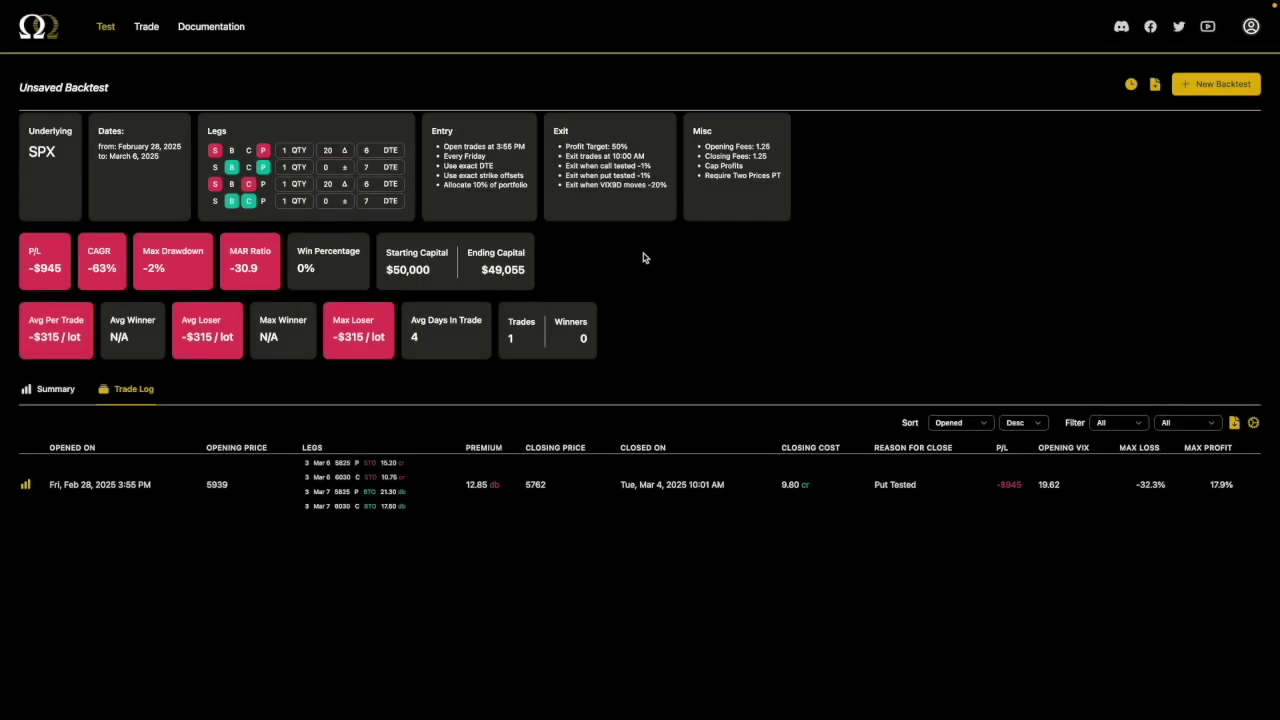
left_click_drag(704, 177, 789, 180)
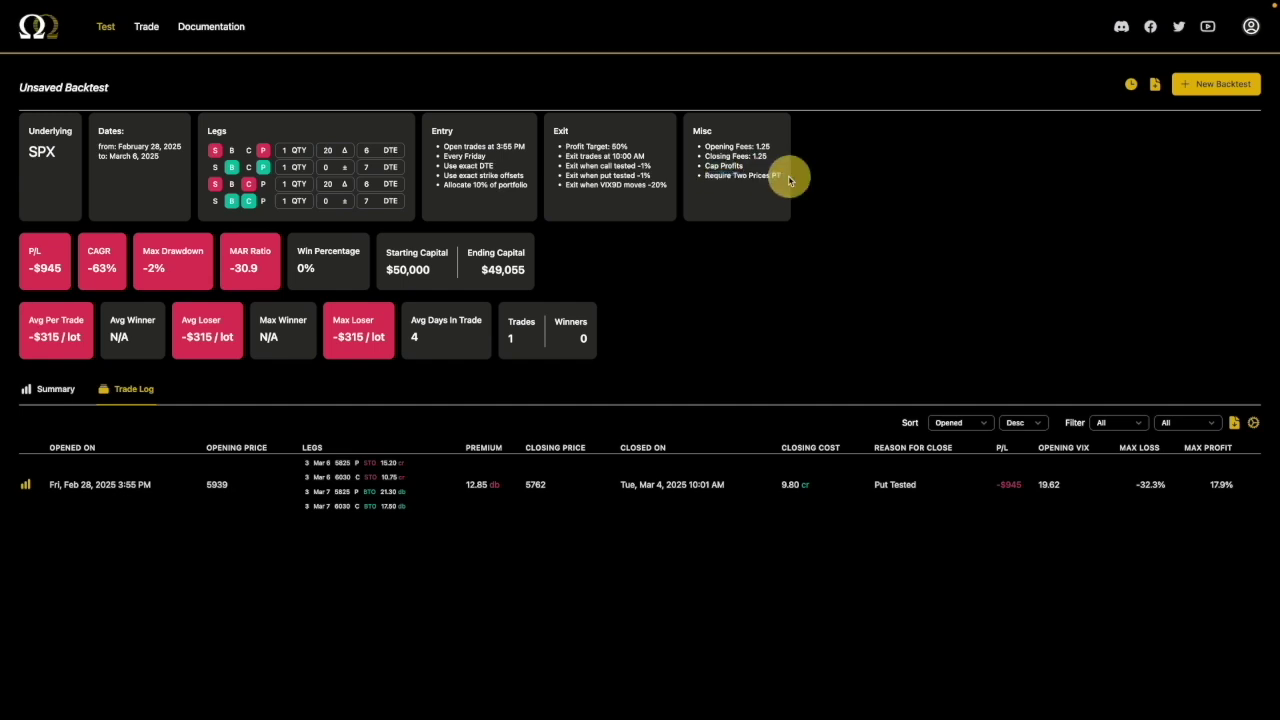
- Start a new backtest from the February 28 to March 6 SPX test and set its Stop Loss to 25%
left_click(1235, 84)
scroll(730, 430, "down", 15)
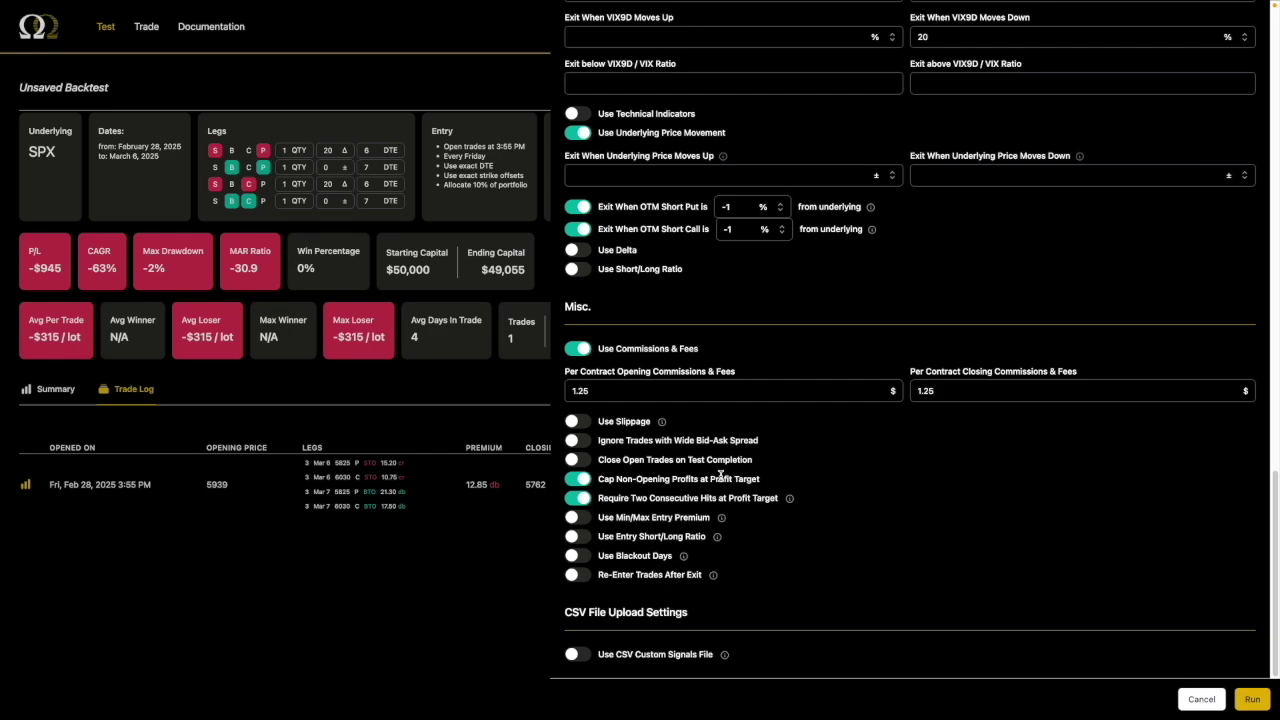
scroll(980, 396, "up", 5)
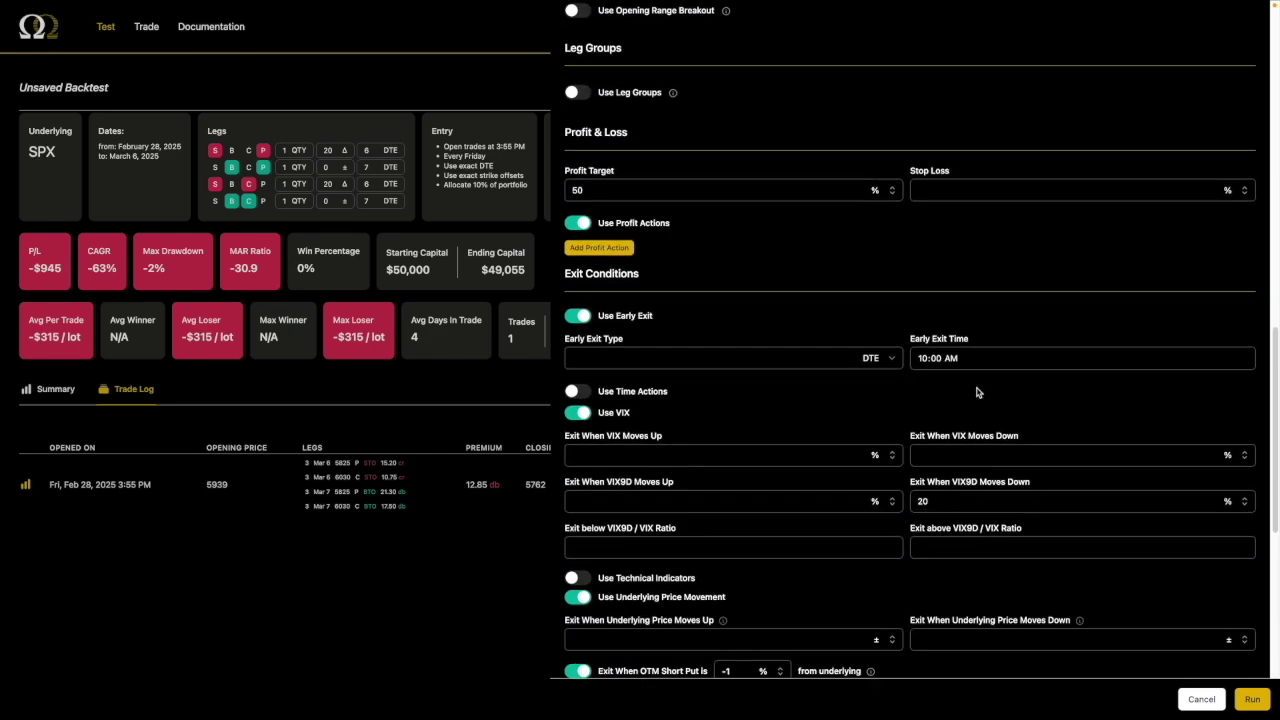
left_click(966, 192)
type("25")
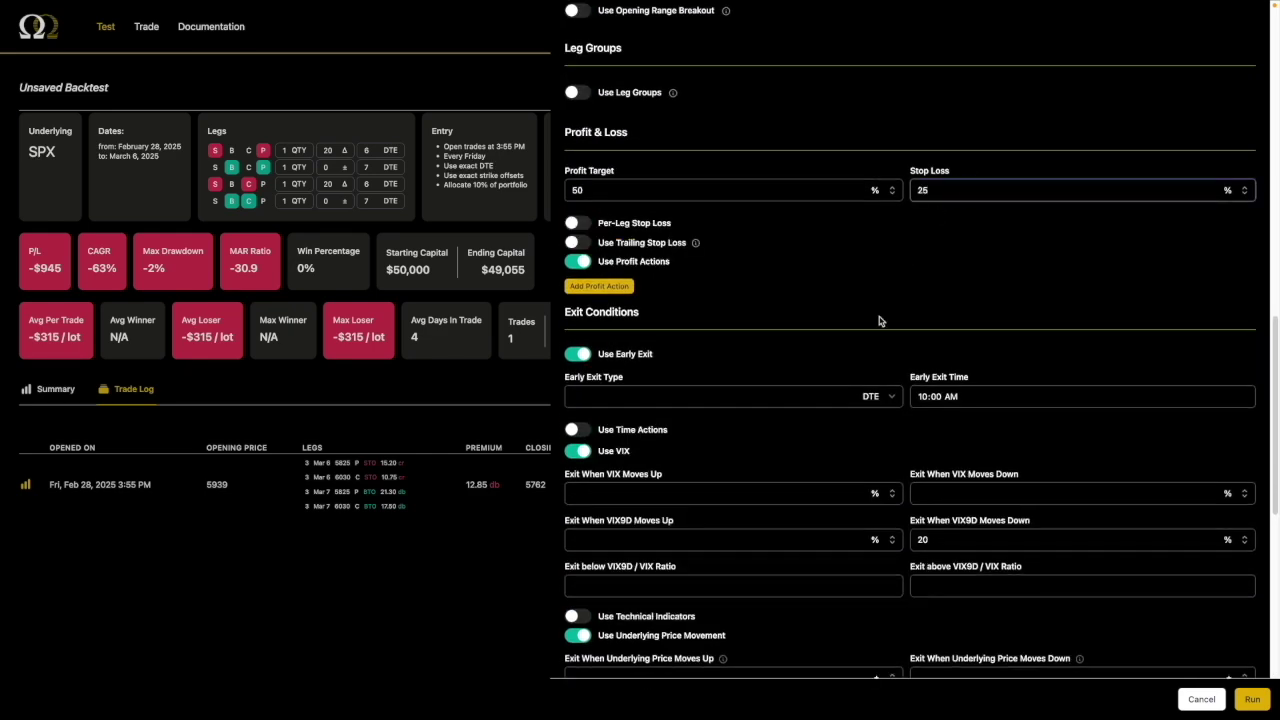
- Try enabling Require Two Consecutive Hits at Stop Loss in the Misc. settings, and switch it back off
scroll(879, 320, "down", 5)
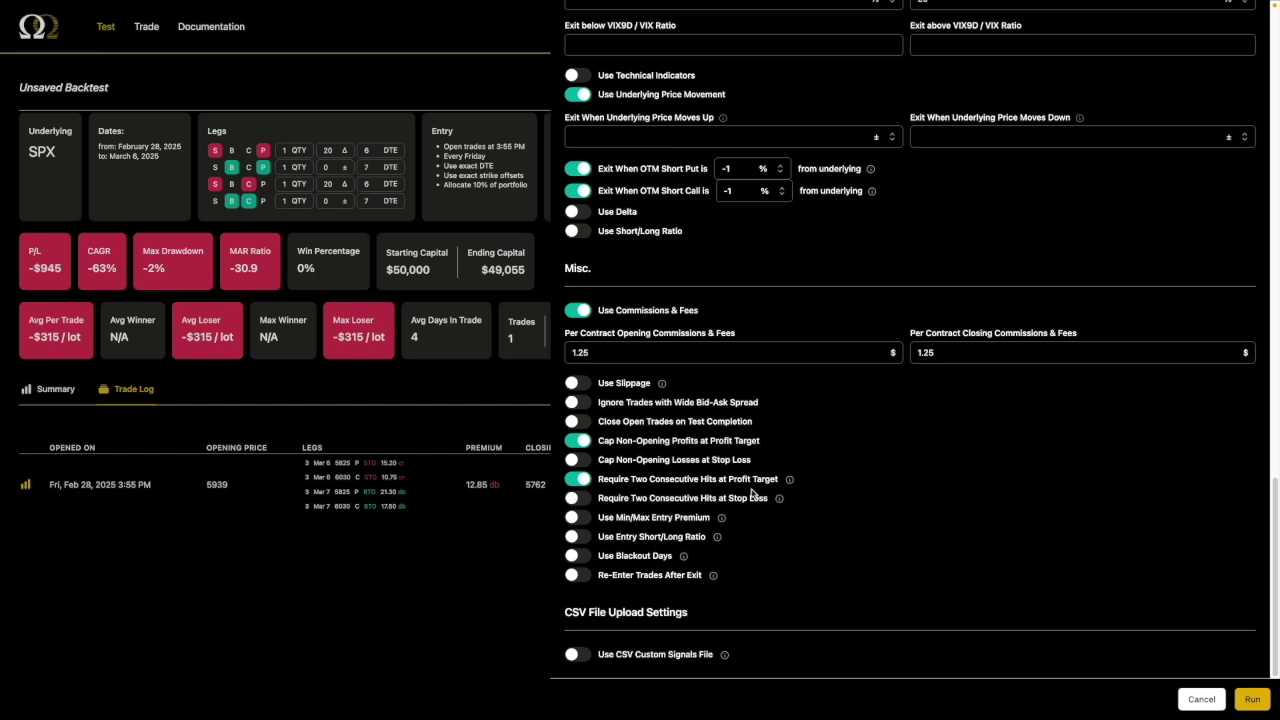
left_click(590, 505)
left_click_drag(599, 499, 768, 494)
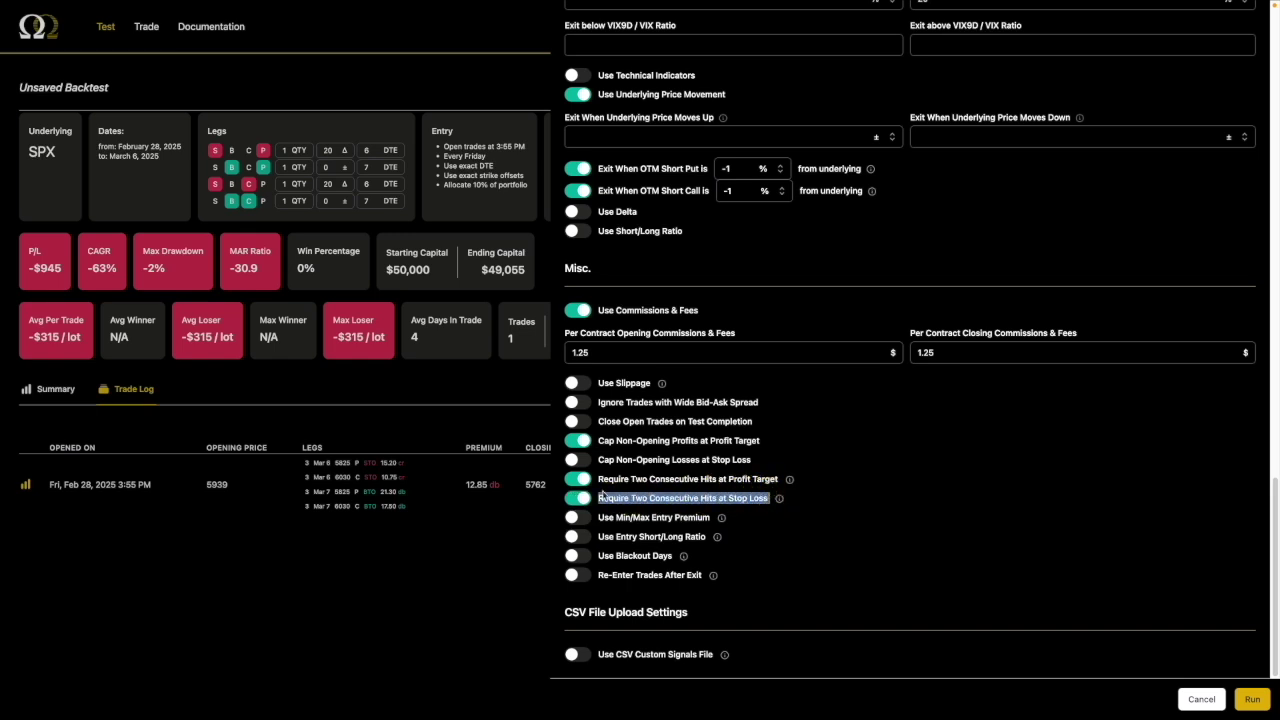
left_click(603, 494)
left_click_drag(600, 495, 771, 498)
left_click(771, 498)
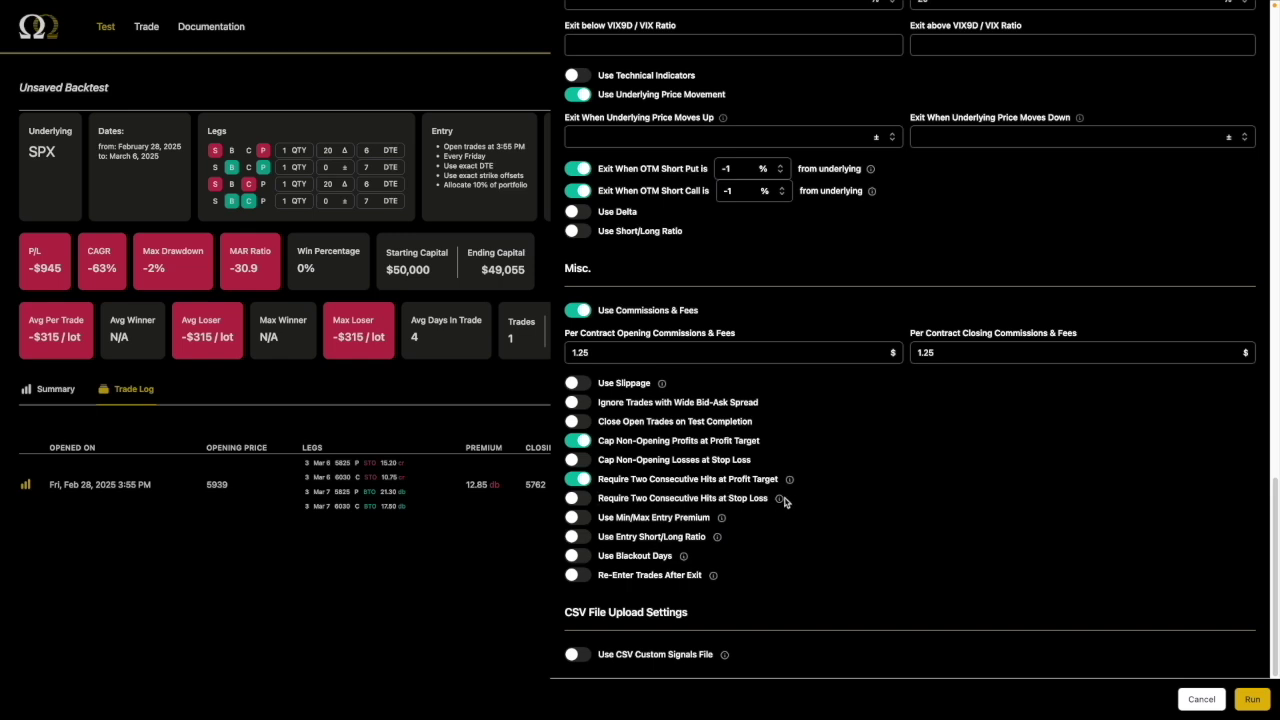
- Read the explanation of Require Two Consecutive Hits at Stop Loss and review the neighbouring loss cap and profit target options
mouse_move(781, 503)
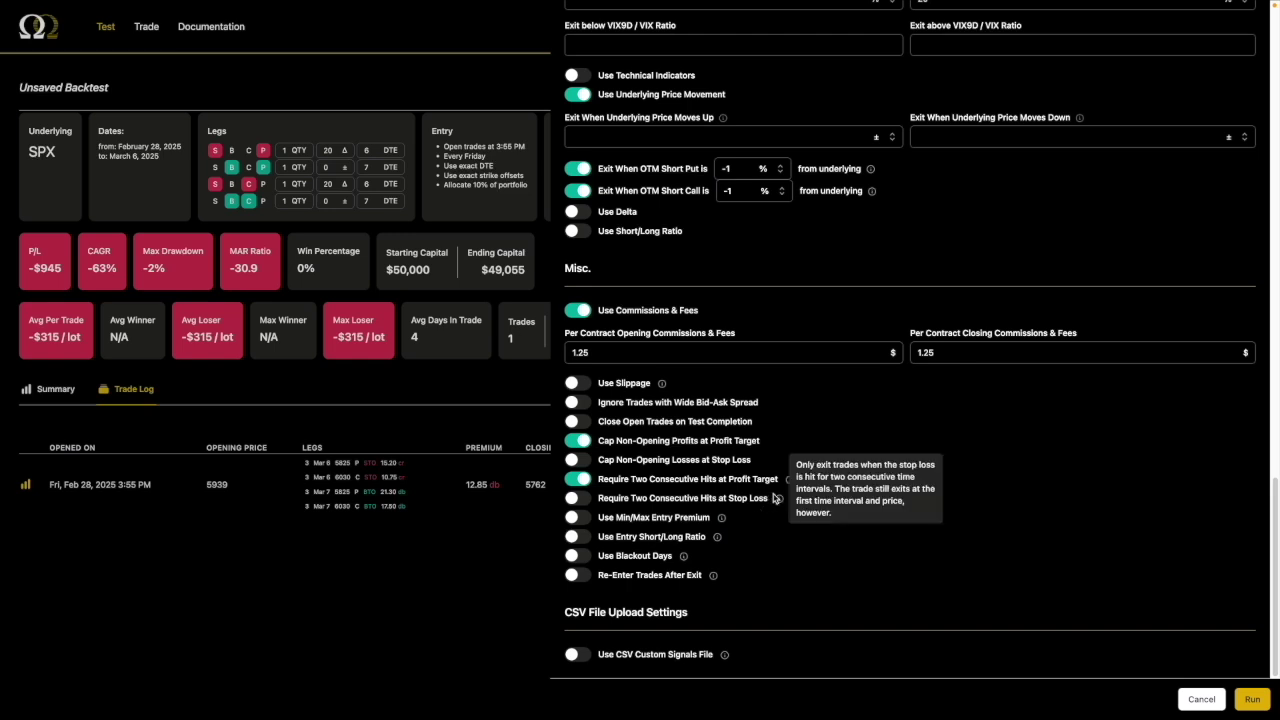
left_click_drag(773, 498, 590, 498)
left_click(590, 498)
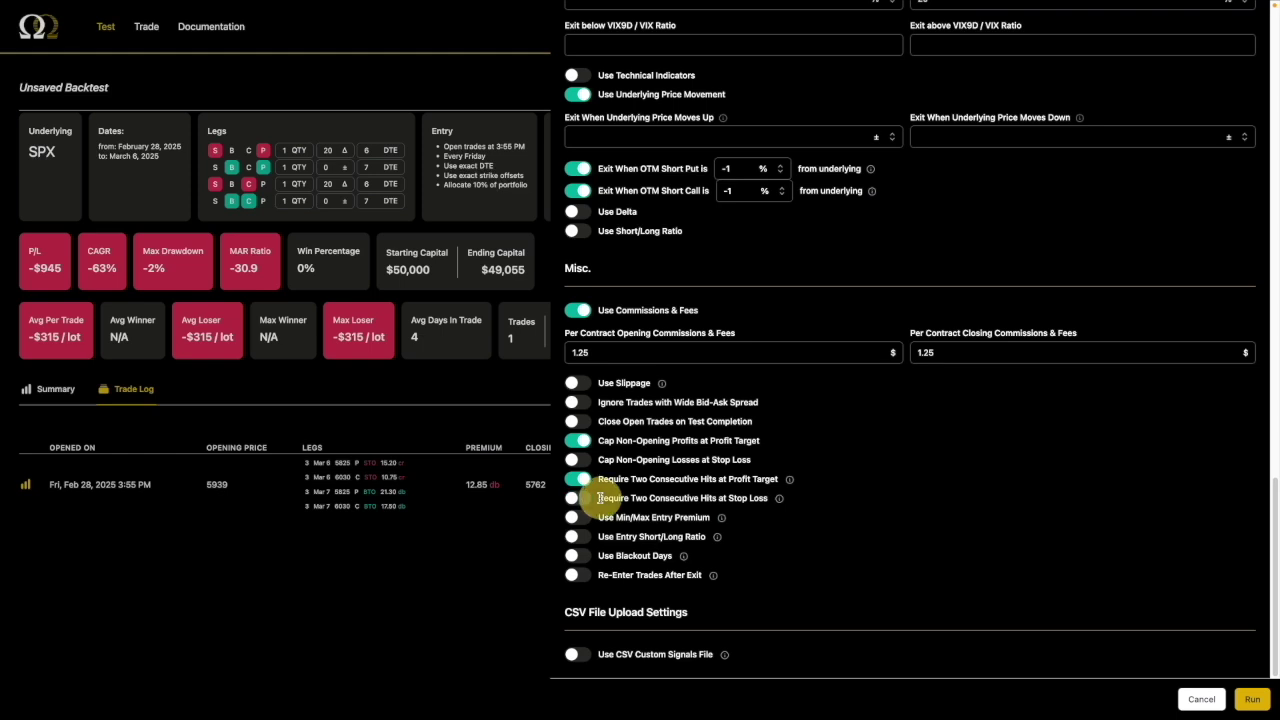
mouse_move(779, 502)
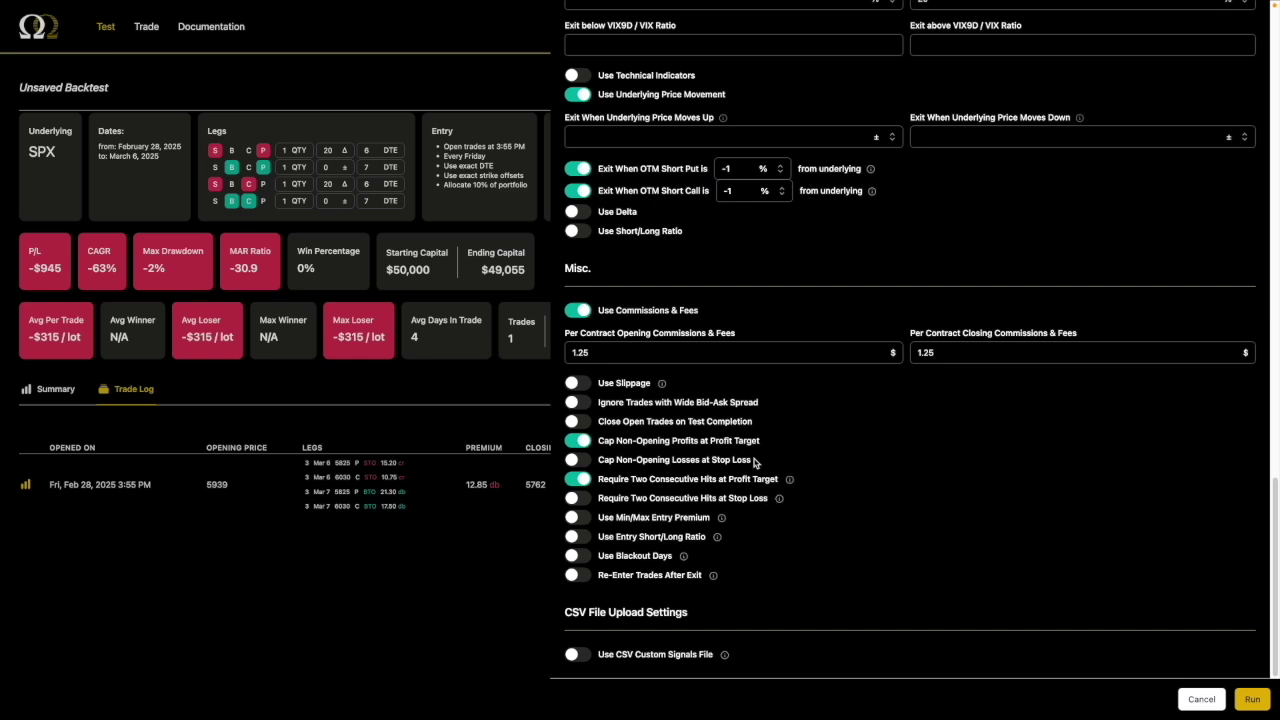
left_click_drag(754, 462, 600, 459)
left_click(575, 462)
left_click_drag(598, 479, 817, 488)
left_click(820, 488)
- Review the Exit Conditions, including Exit When Underlying Price Moves Up, and leave the form without running the test
scroll(820, 490, "up", 1)
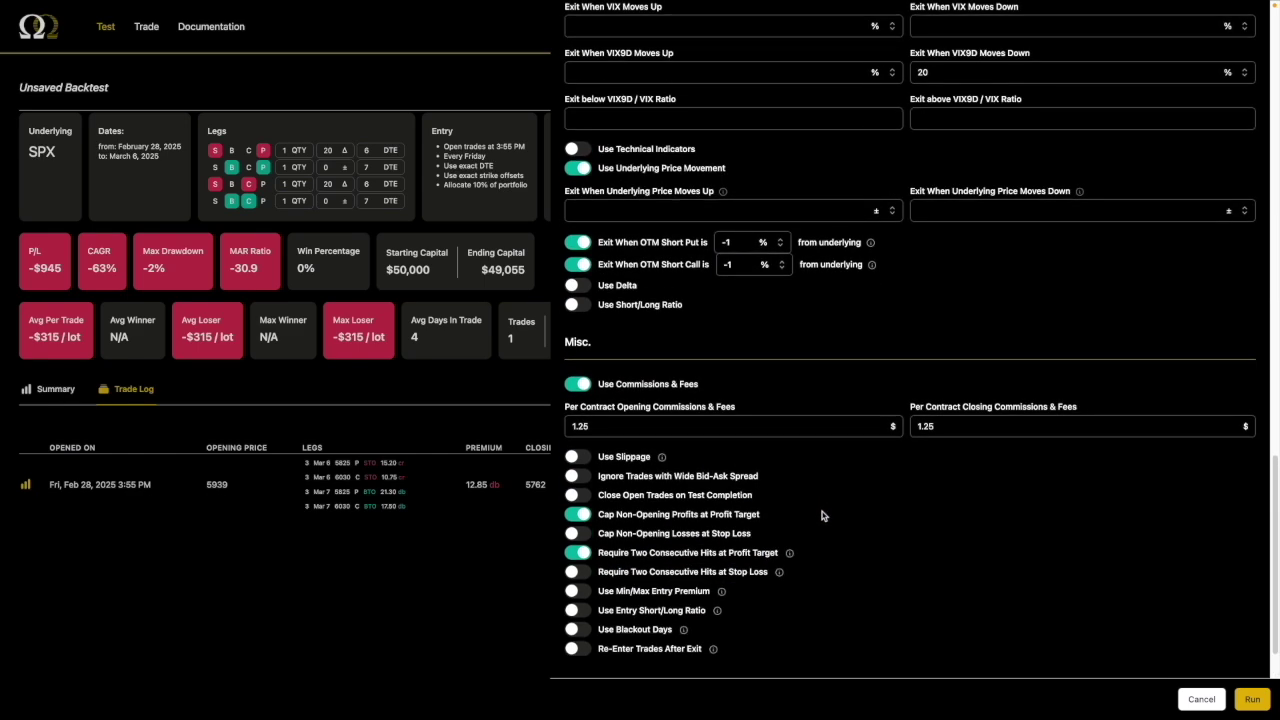
scroll(822, 516, "up", 1)
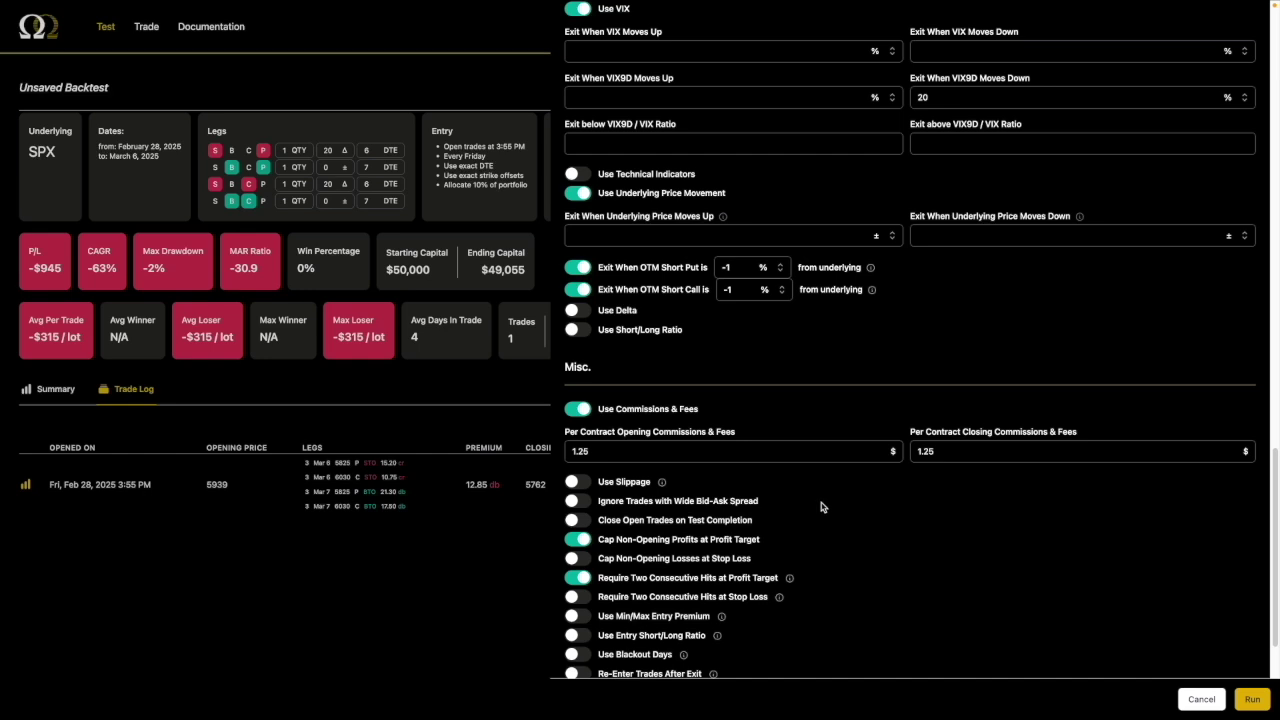
scroll(840, 430, "up", 4)
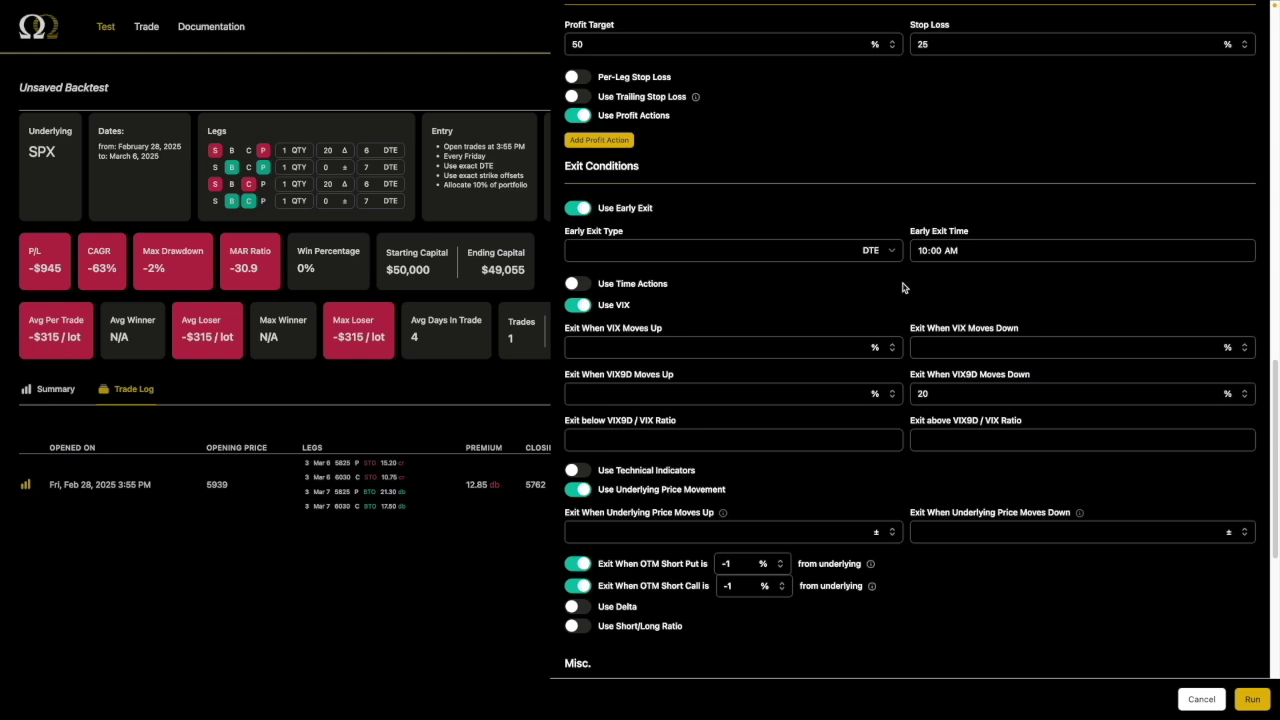
left_click_drag(566, 166, 647, 170)
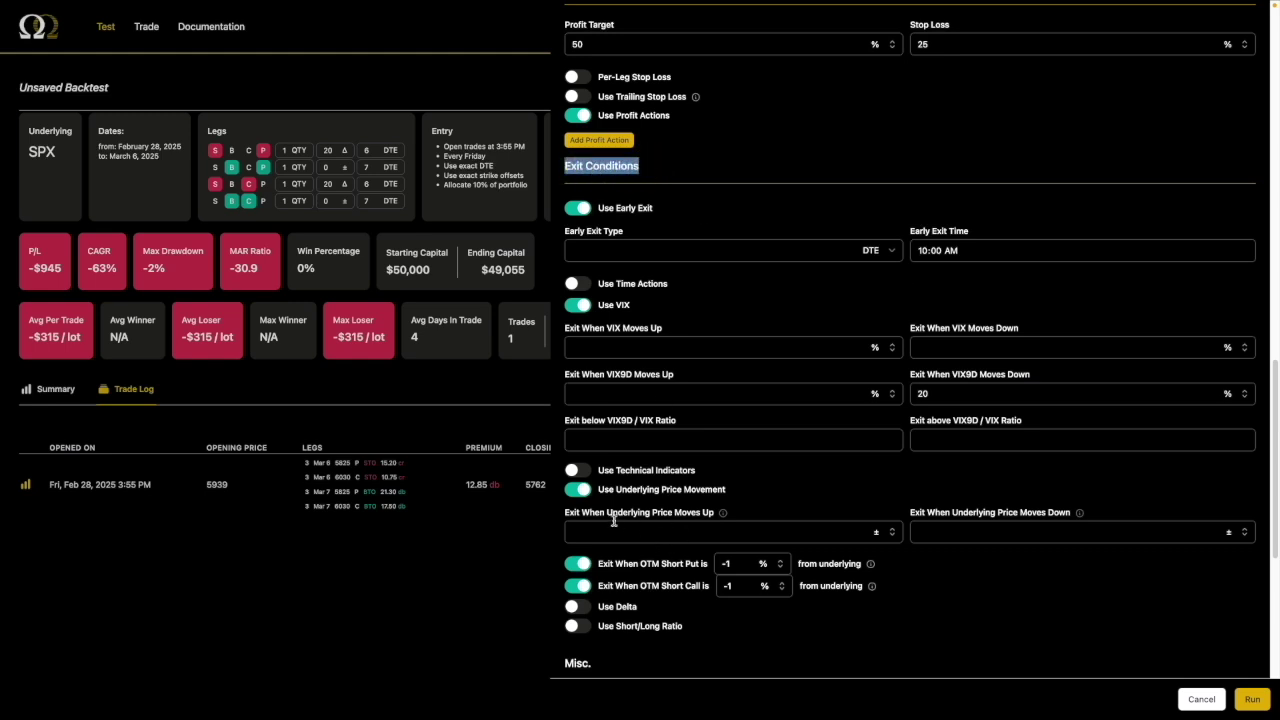
left_click_drag(566, 513, 750, 516)
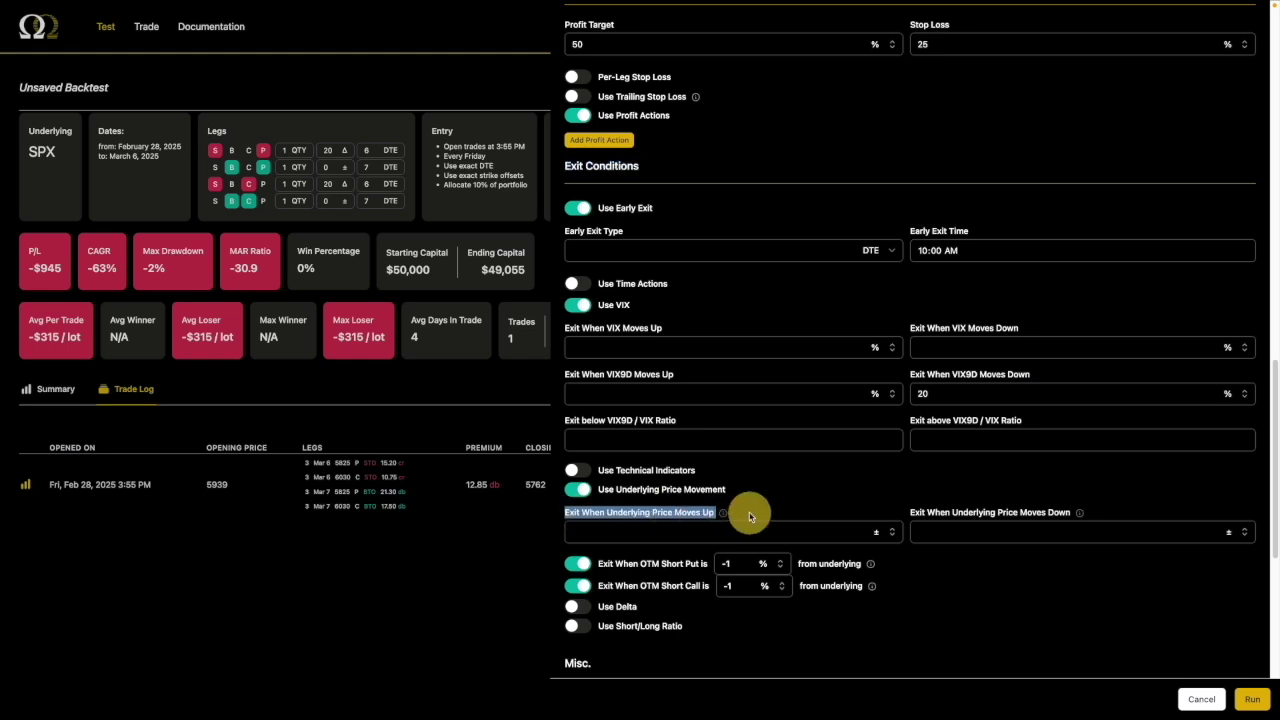
left_click(750, 516)
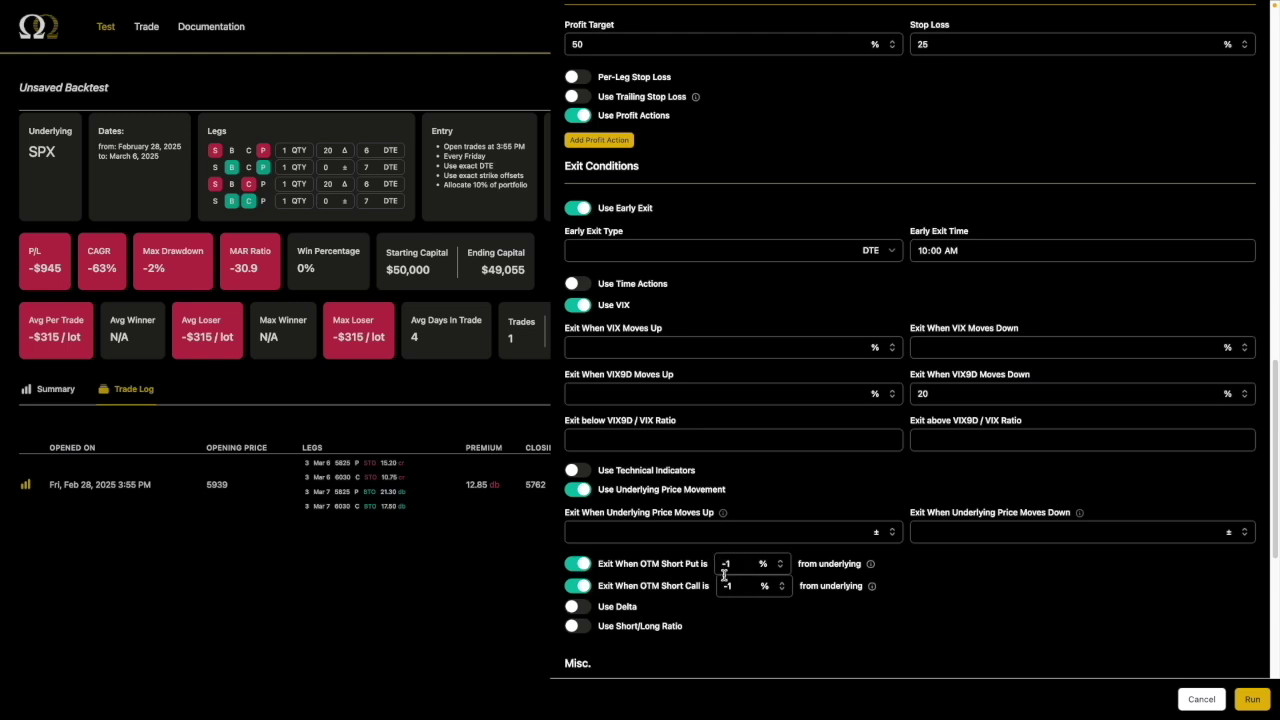
left_click(1201, 698)
- Run a new backtest of the same SPX strategy with the YTD date range
left_click(1222, 86)
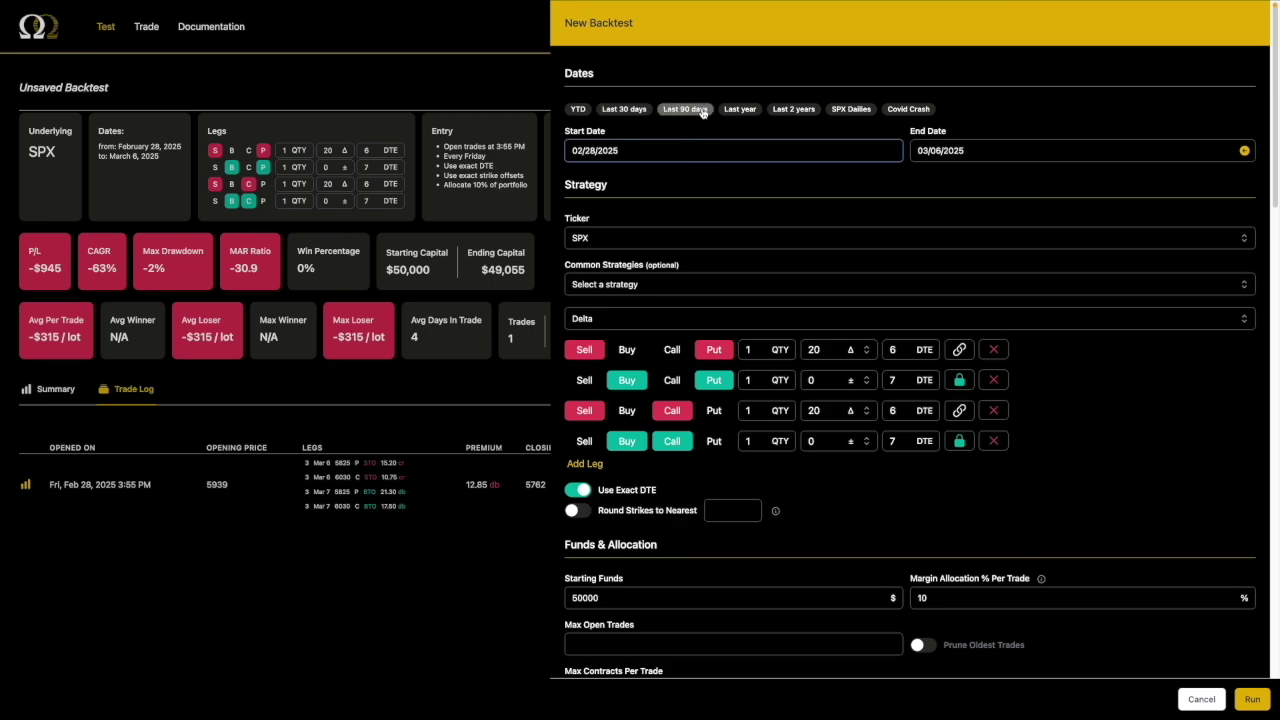
left_click(577, 109)
left_click(1241, 699)
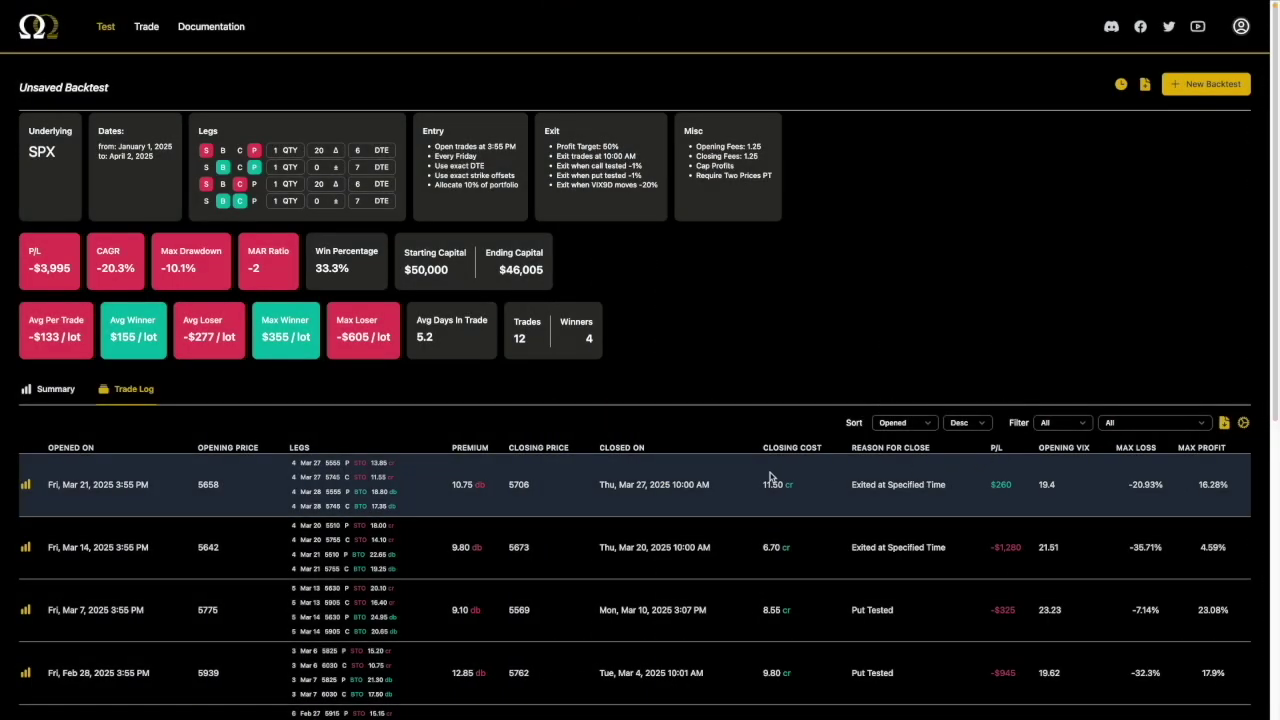
- Examine the February 28 trade's replay chart from the year-to-date trade log, and close it
scroll(770, 477, "down", 2)
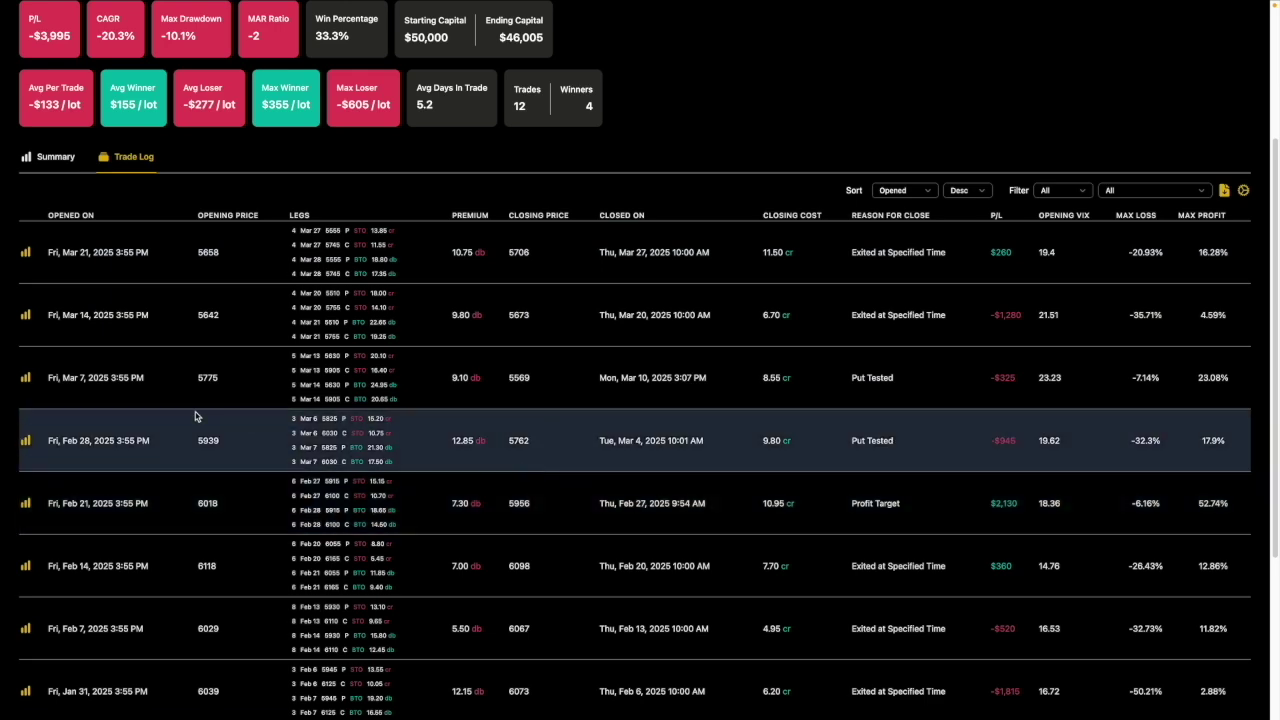
left_click(25, 440)
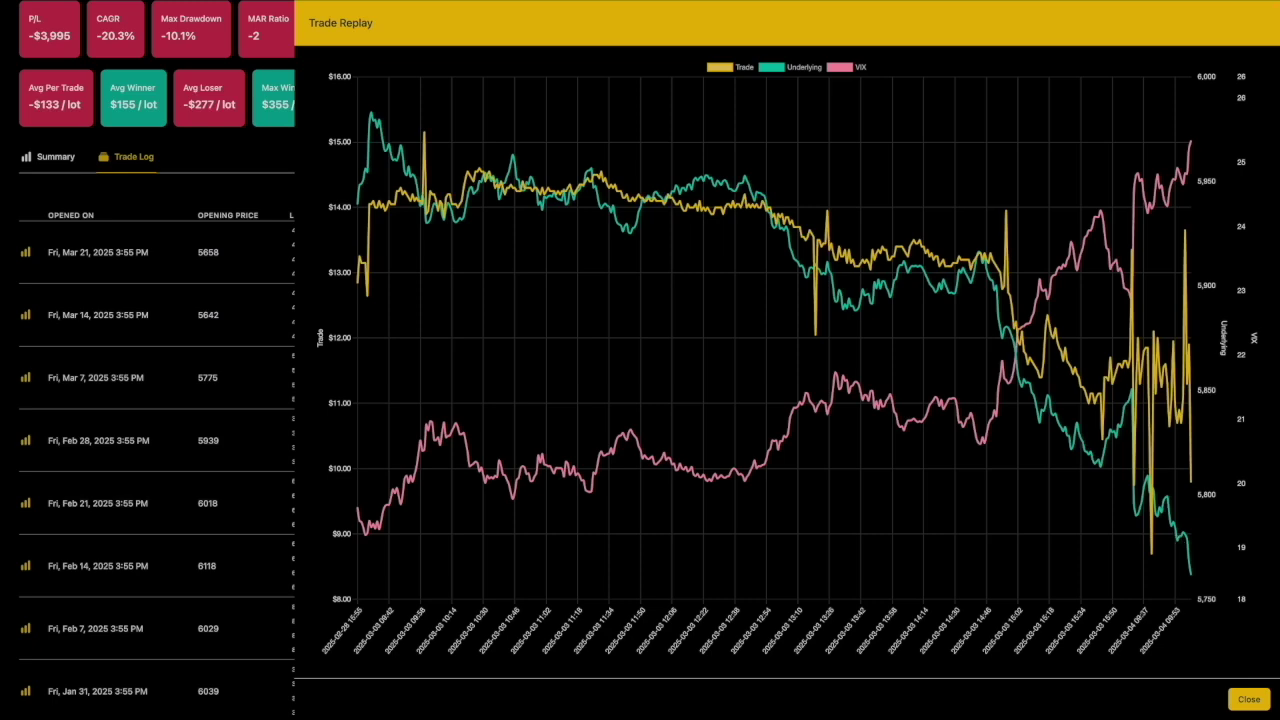
left_click(1248, 699)
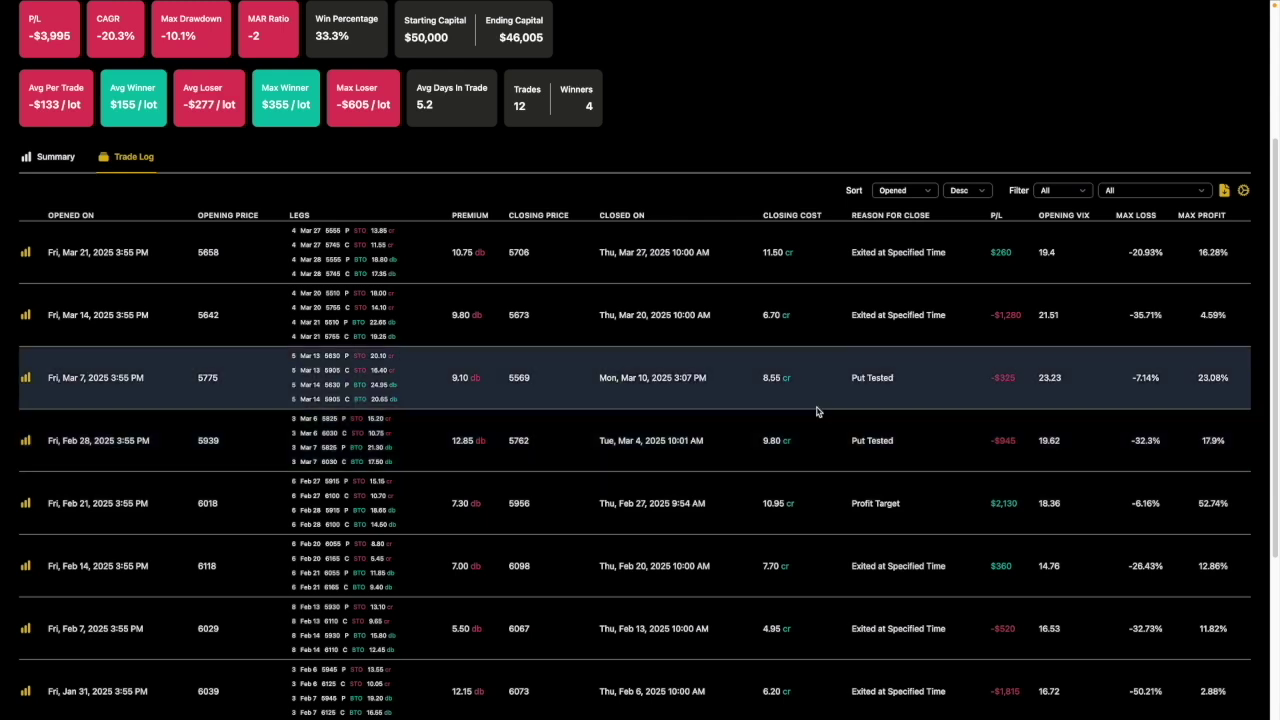
- Start a new backtest from the year-to-date SPX test, set its Stop Loss to 25%, and run it
scroll(790, 412, "up", 3)
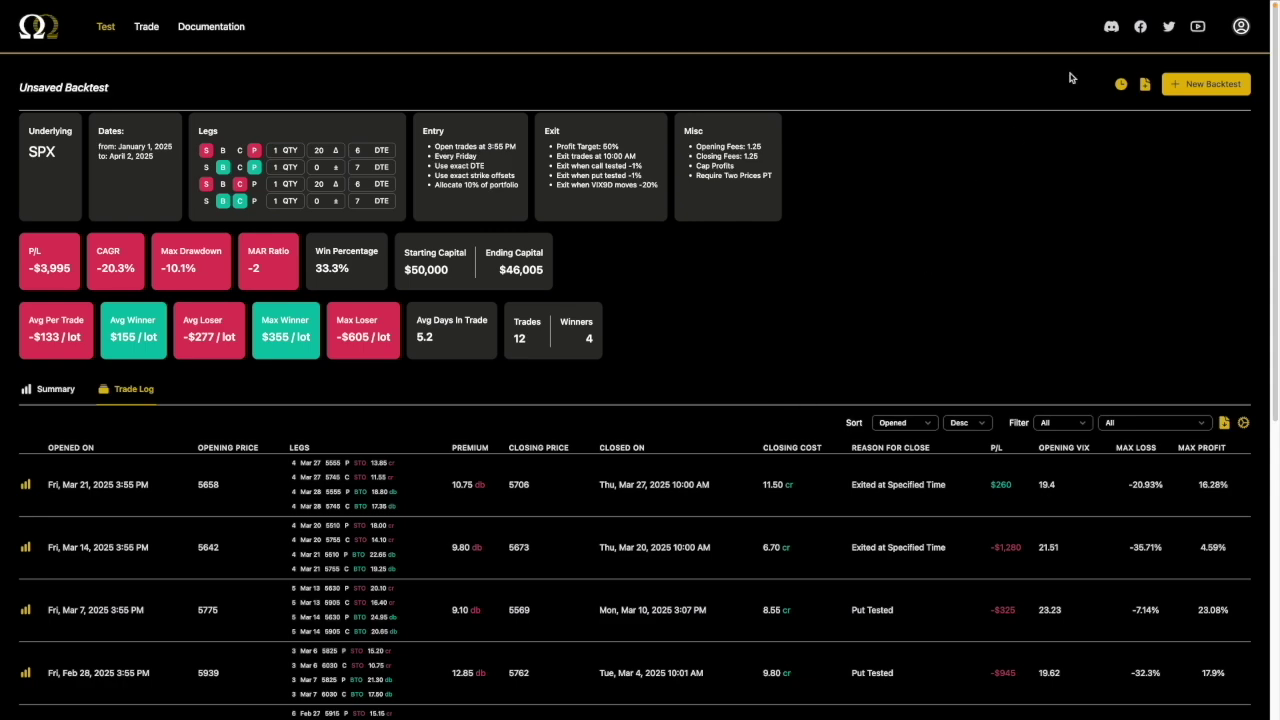
left_click(1175, 84)
scroll(913, 395, "down", 6)
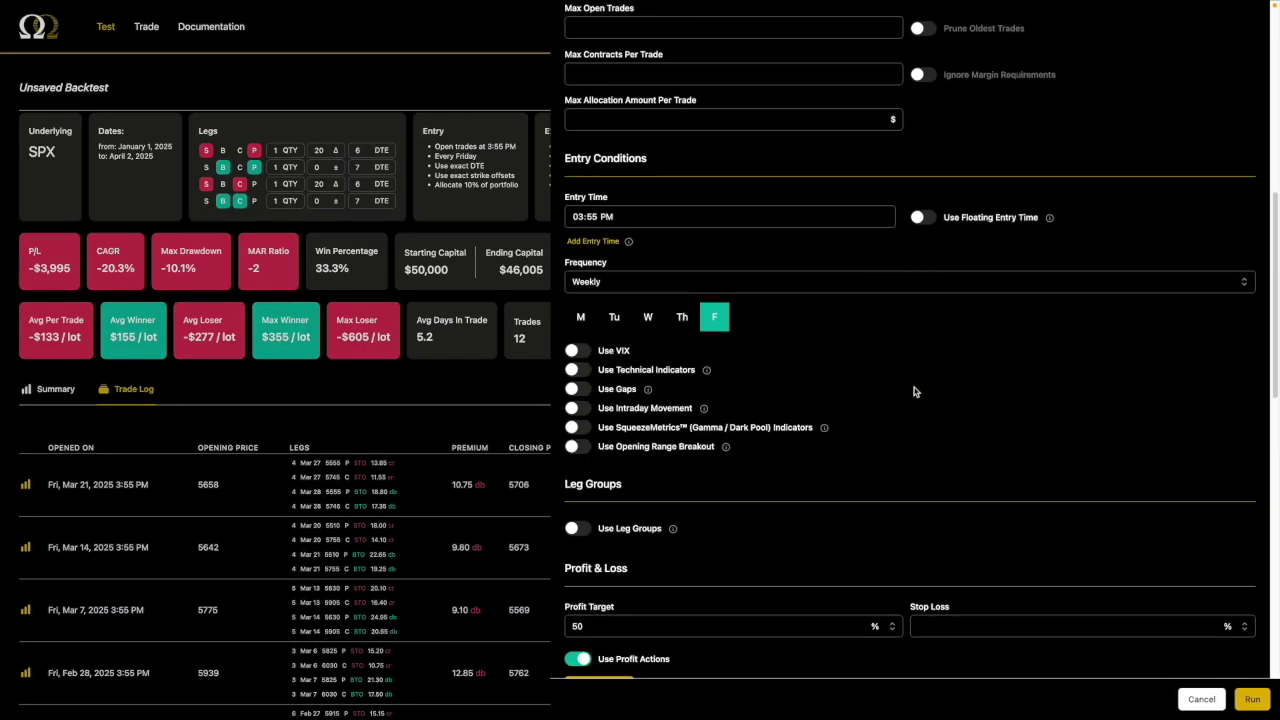
scroll(913, 394, "down", 2)
scroll(913, 393, "down", 1)
left_click(954, 314)
type("25")
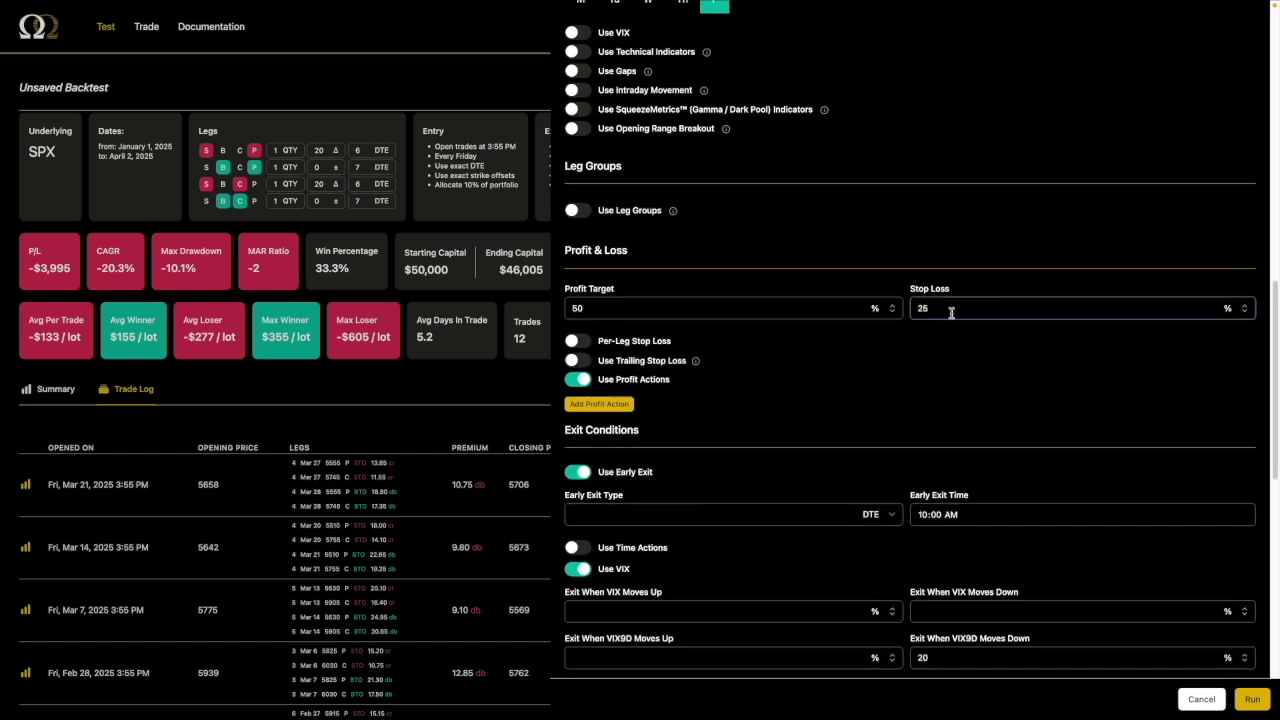
mouse_move(697, 366)
scroll(743, 374, "down", 6)
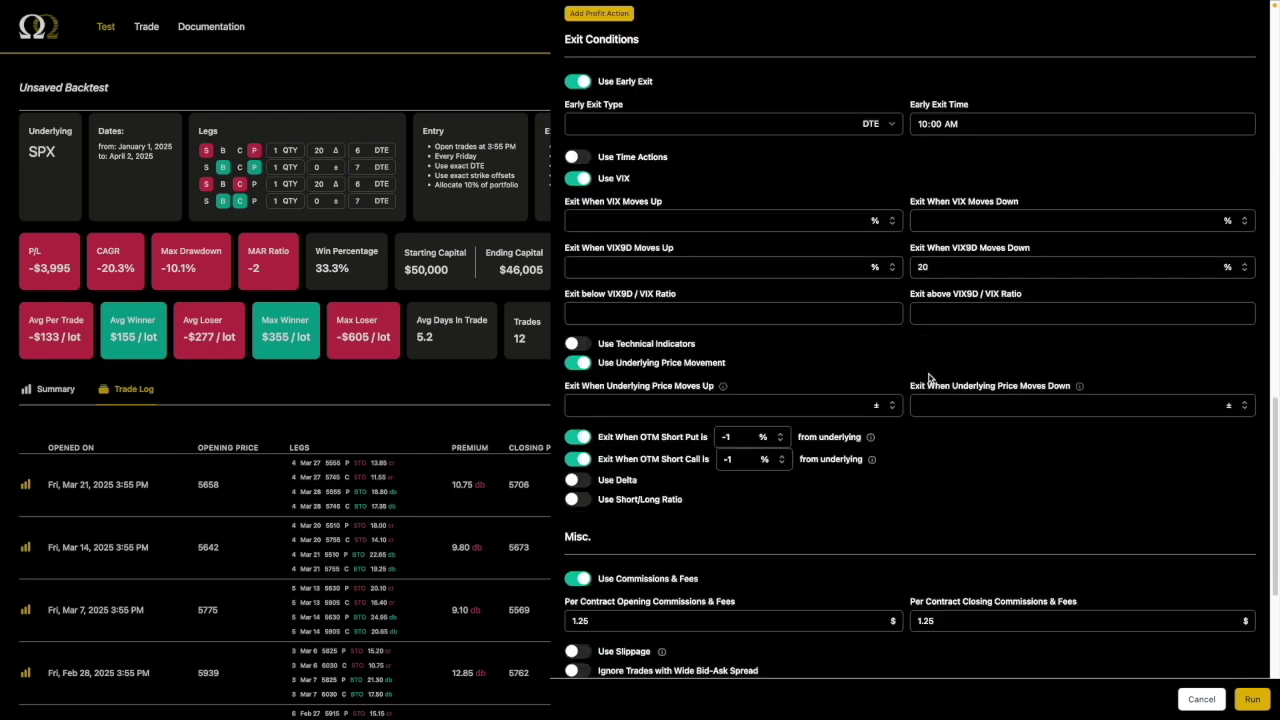
left_click(1251, 699)
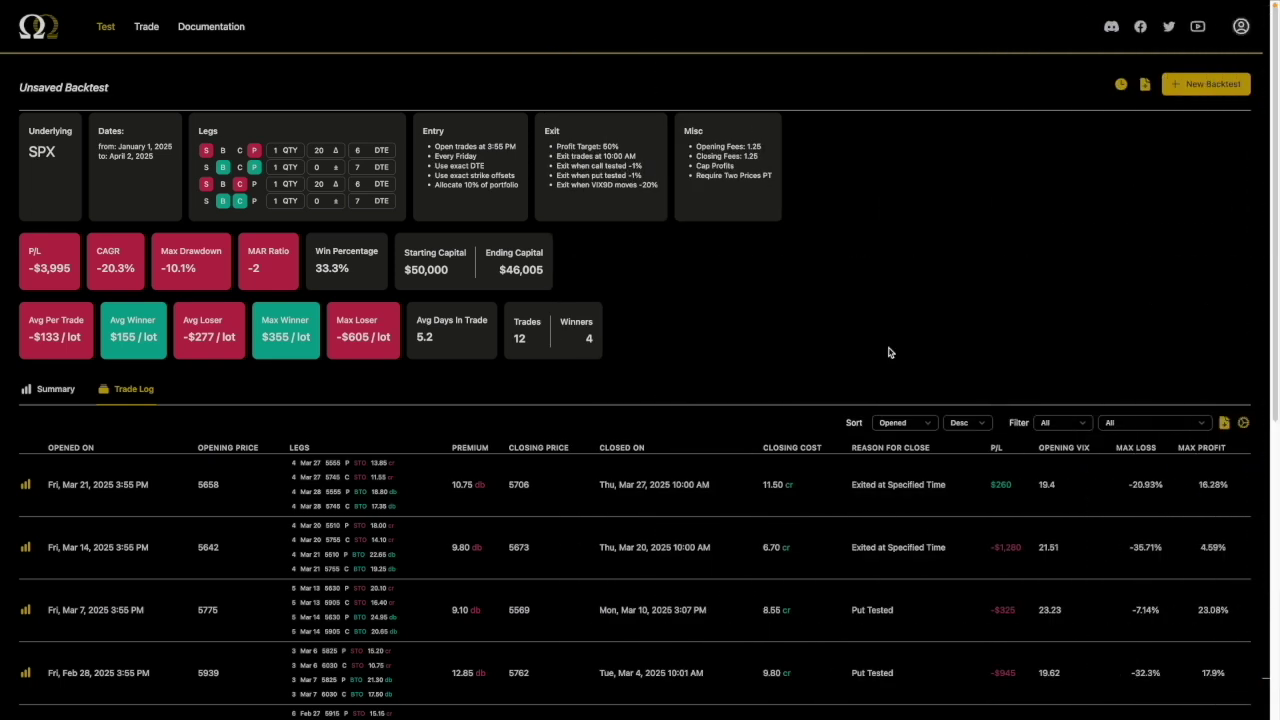